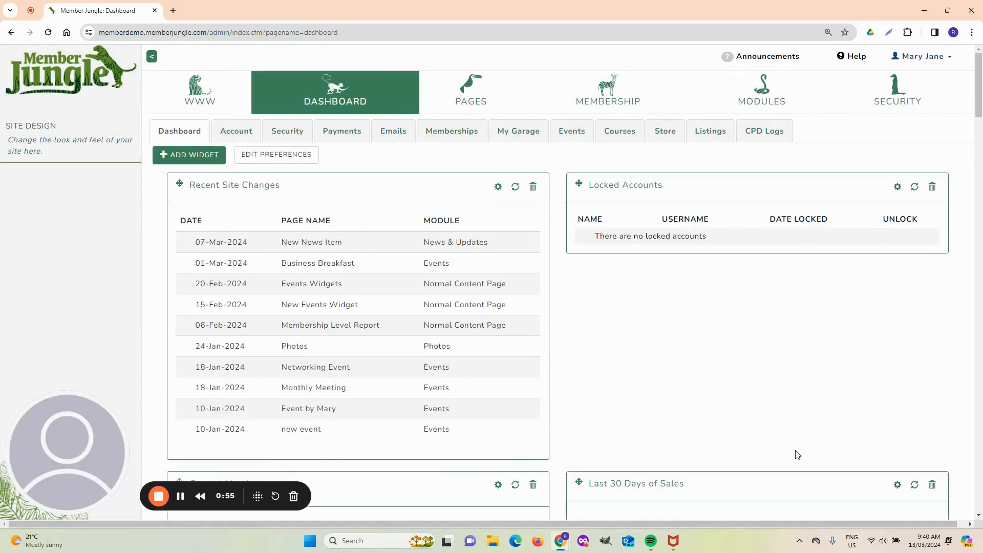
Move the Locked Accounts widget to the first position on the dashboard, ahead of Recent Site Changes
left_click_drag(978, 98, 978, 158)
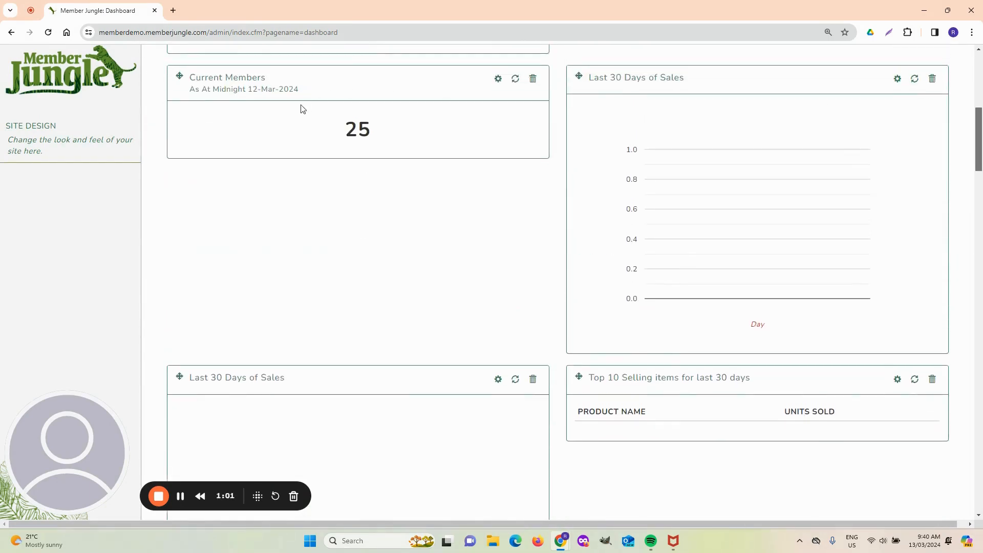
left_click_drag(979, 160, 979, 97)
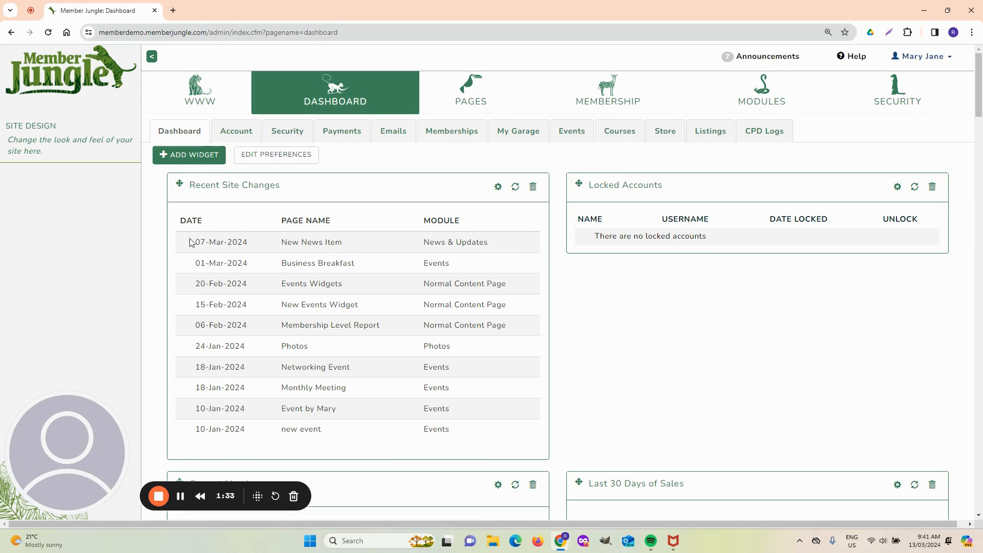
left_click_drag(635, 195, 223, 213)
Browse the Membership and Discussion Forums categories of widgets that can be added to the dashboard, and close the list without adding any
left_click(186, 154)
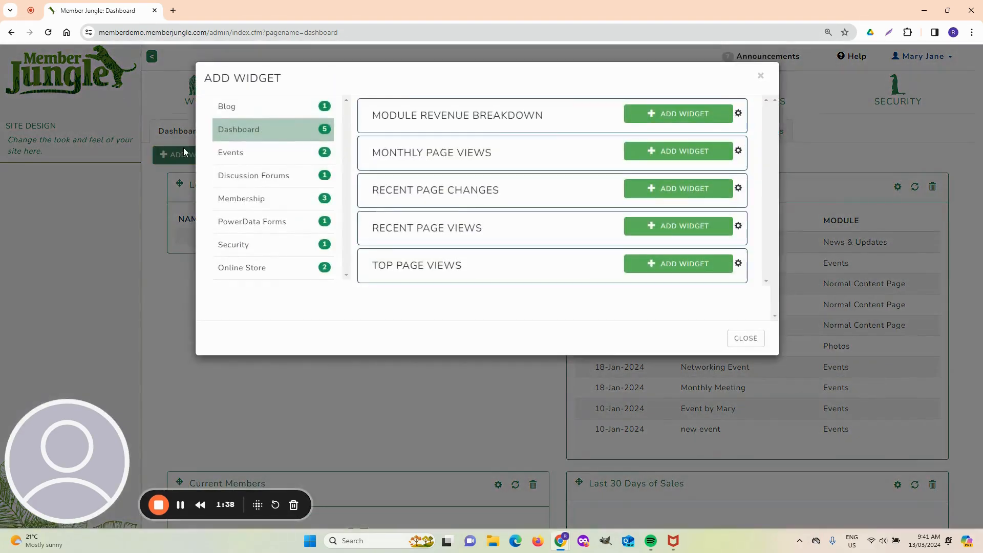
left_click(254, 219)
left_click(255, 200)
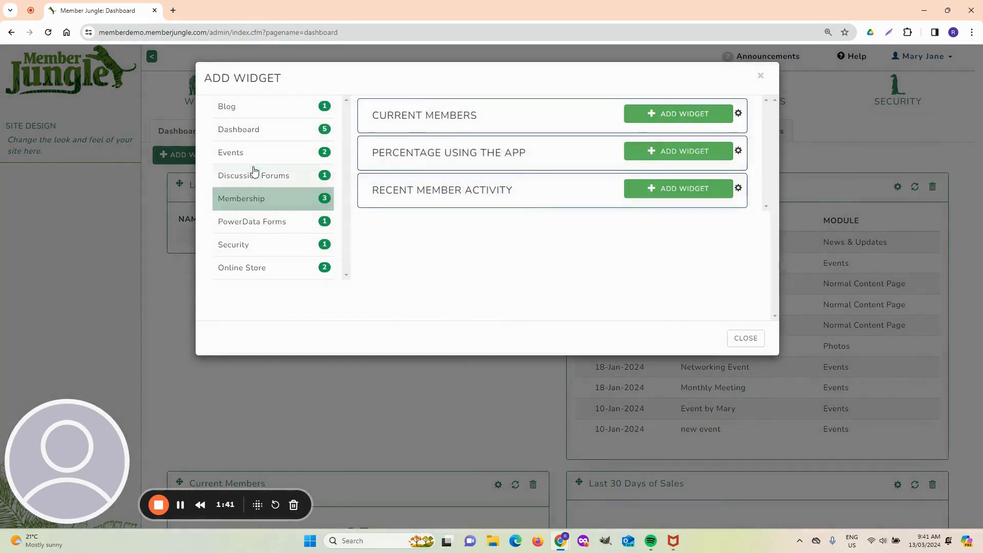
left_click(254, 174)
left_click(746, 338)
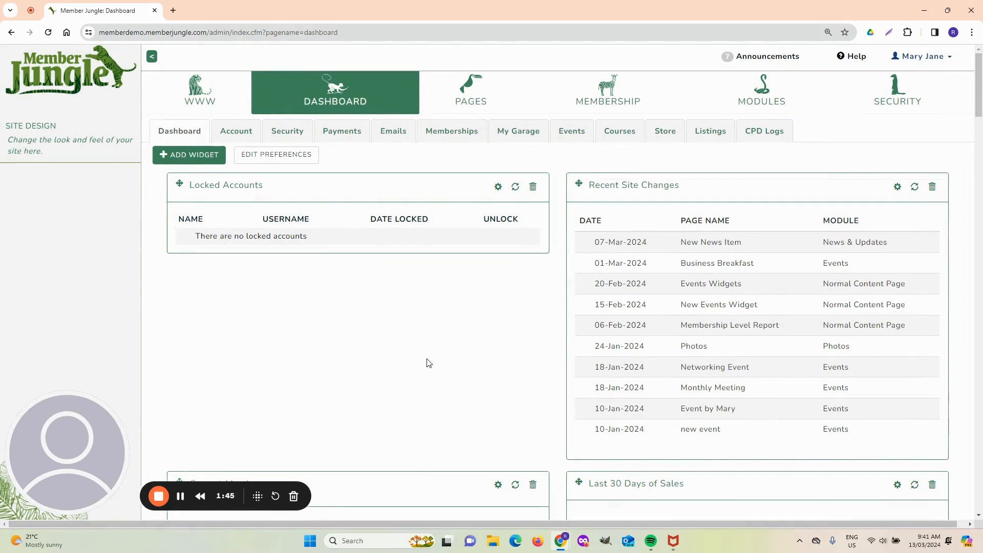
Go to the site's page management and expand the whole page tree, including the subpages under Membership and Modules
left_click(463, 107)
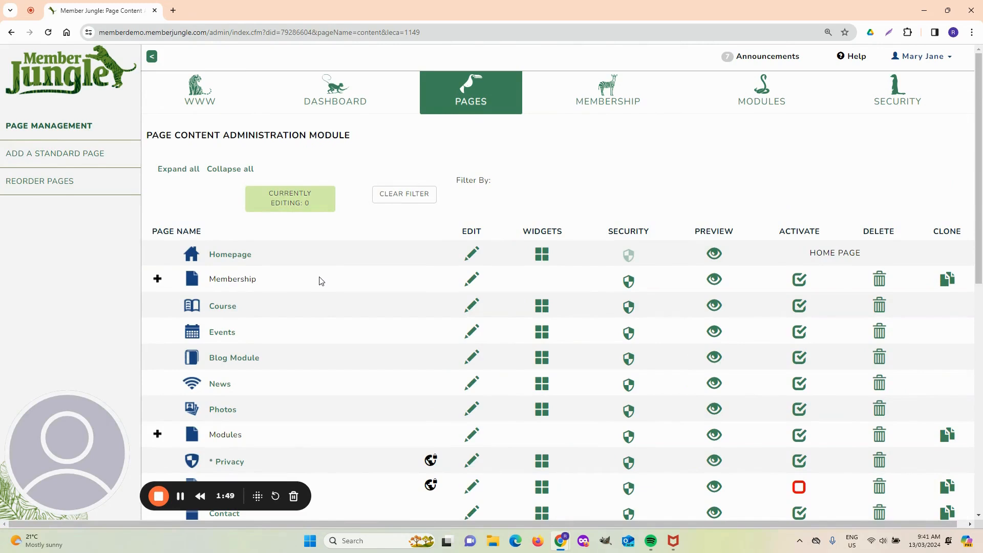
scroll(321, 281, "down", 3)
scroll(321, 281, "up", 2)
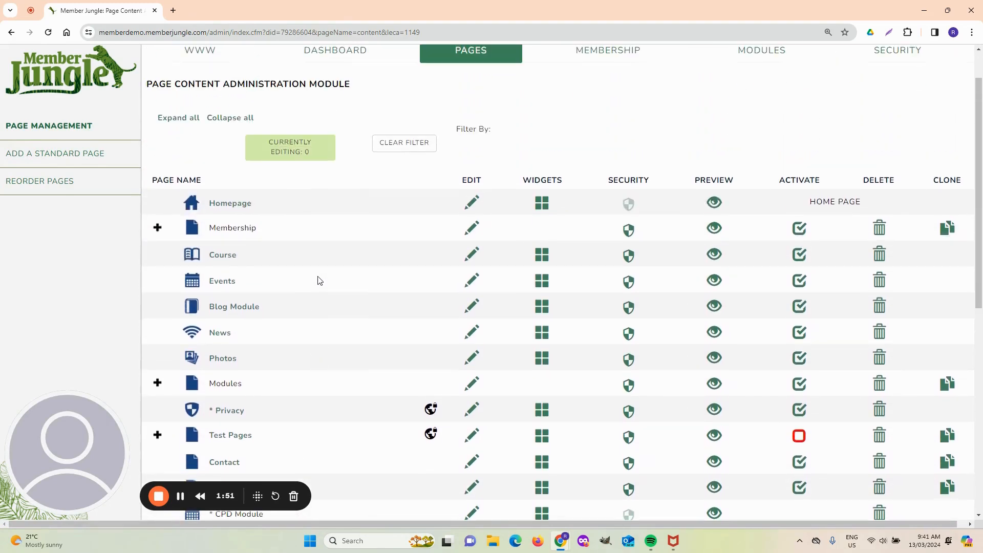
left_click(159, 230)
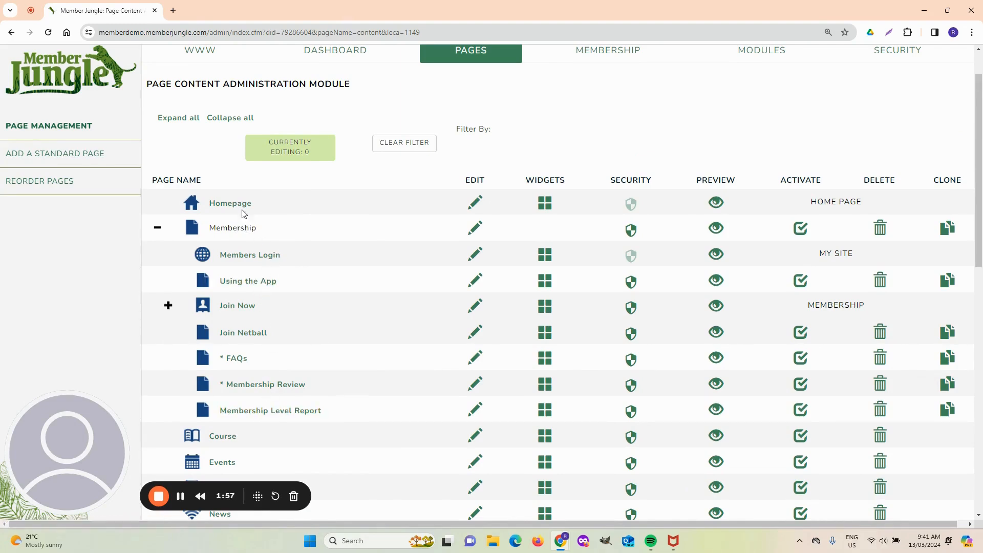
left_click(169, 118)
scroll(90, 299, "down", 4)
scroll(89, 299, "down", 12)
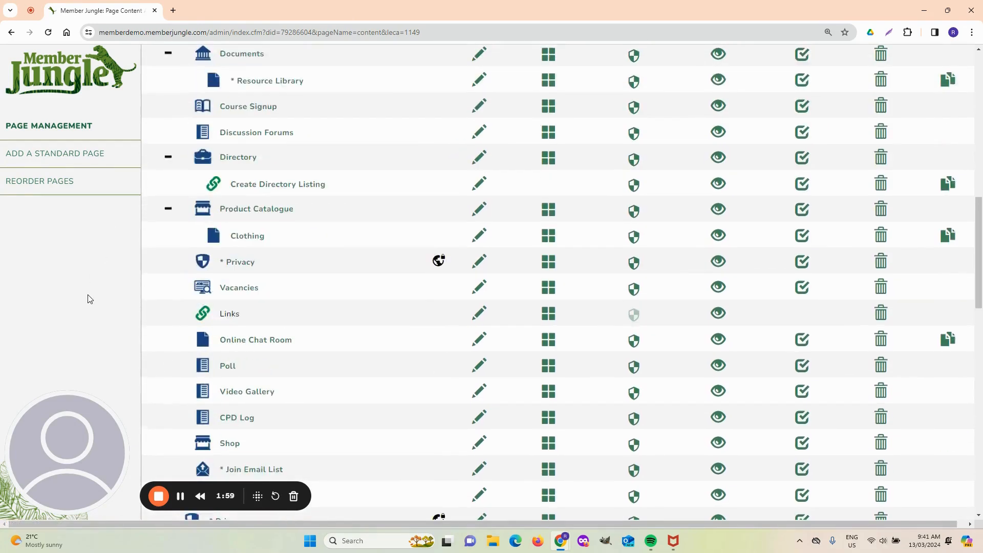
scroll(90, 299, "up", 18)
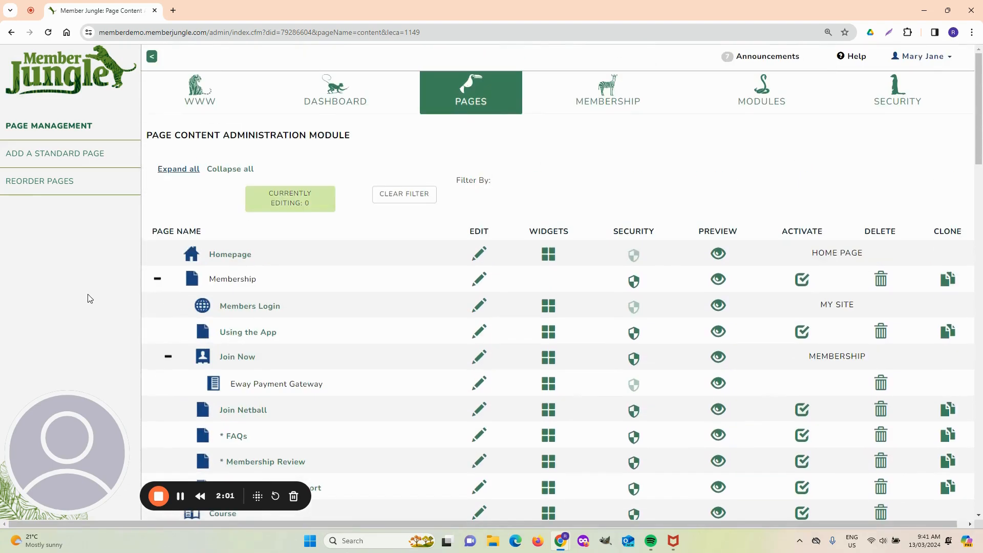
Look over the expanded page list and open the widget administration for the Homepage
scroll(89, 299, "down", 3)
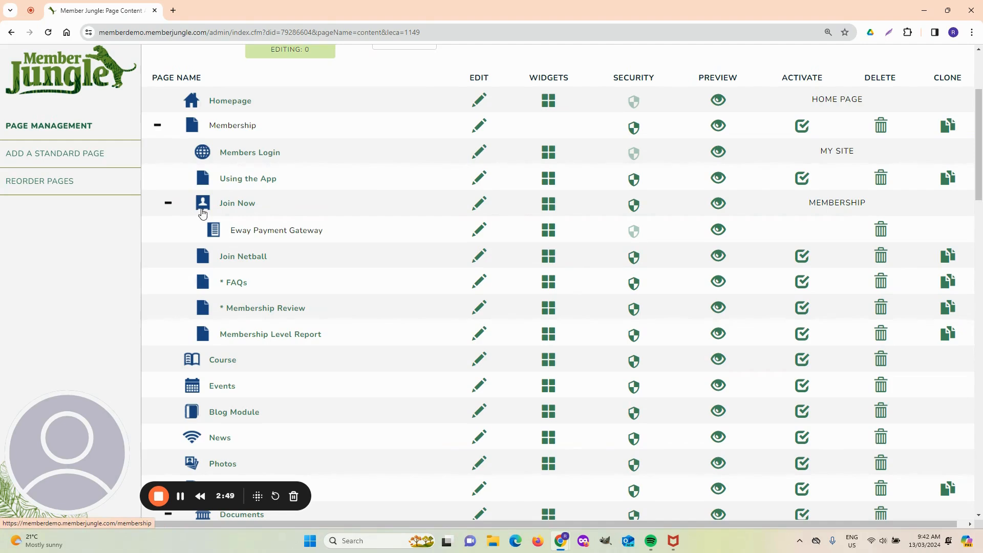
scroll(162, 292, "down", 2)
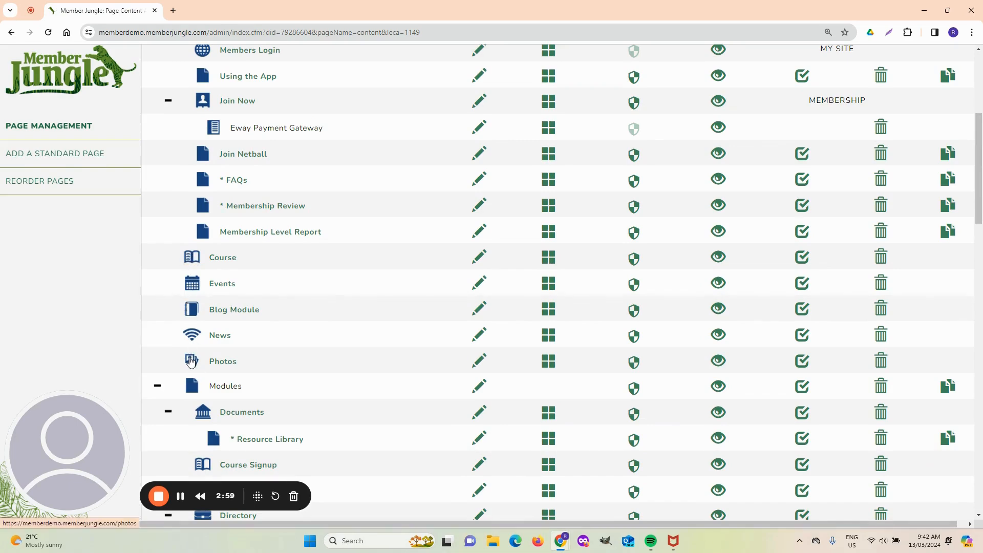
scroll(383, 355, "up", 5)
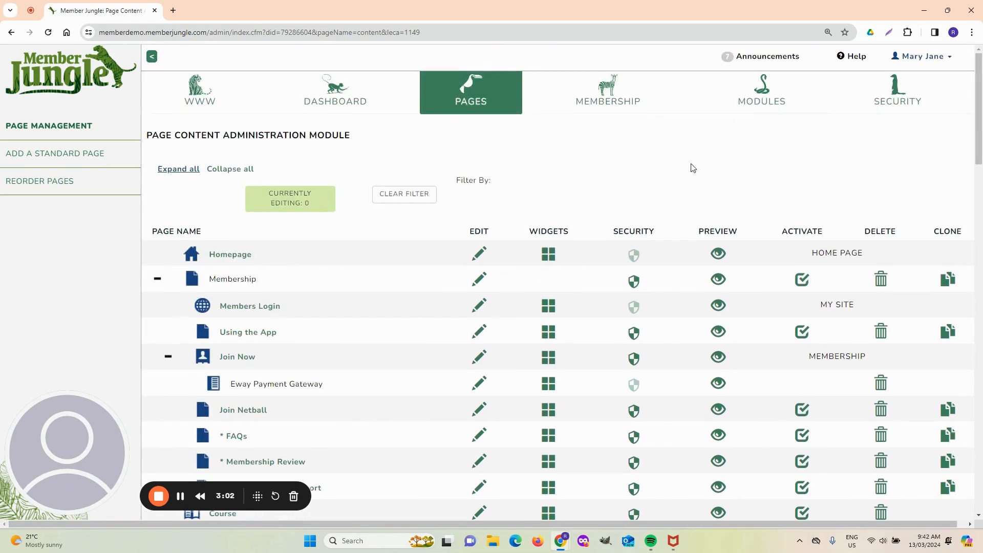
mouse_move(778, 106)
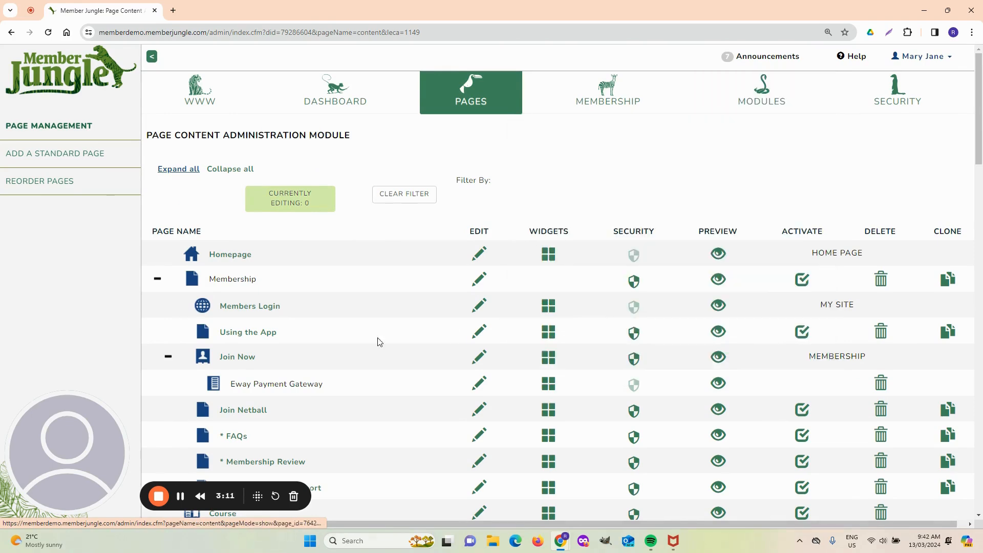
scroll(161, 361, "down", 5)
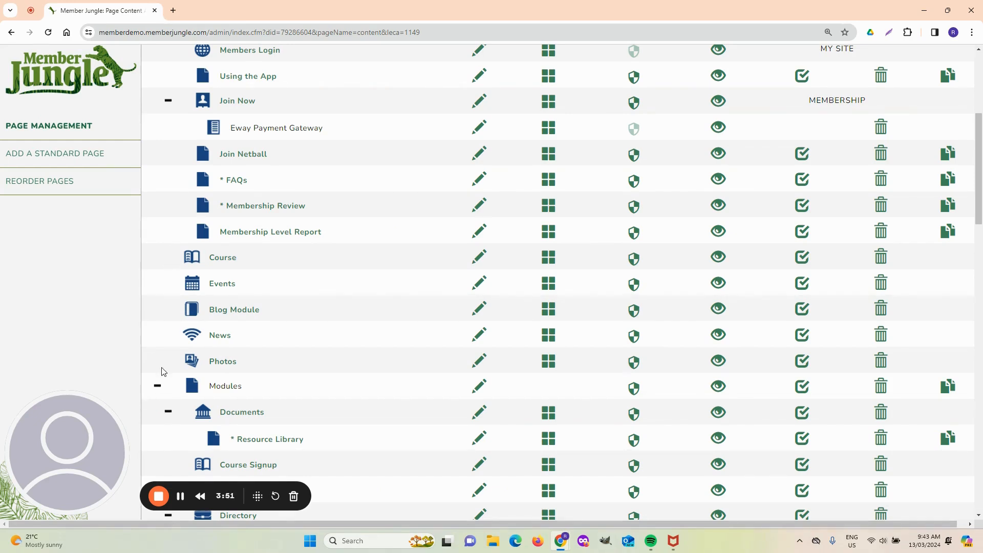
scroll(162, 370, "up", 3)
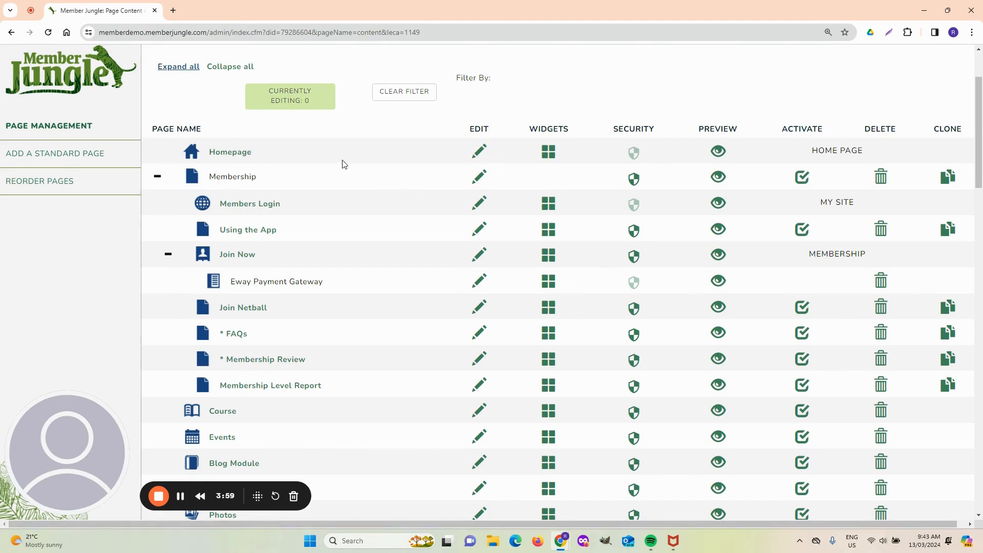
left_click(553, 155)
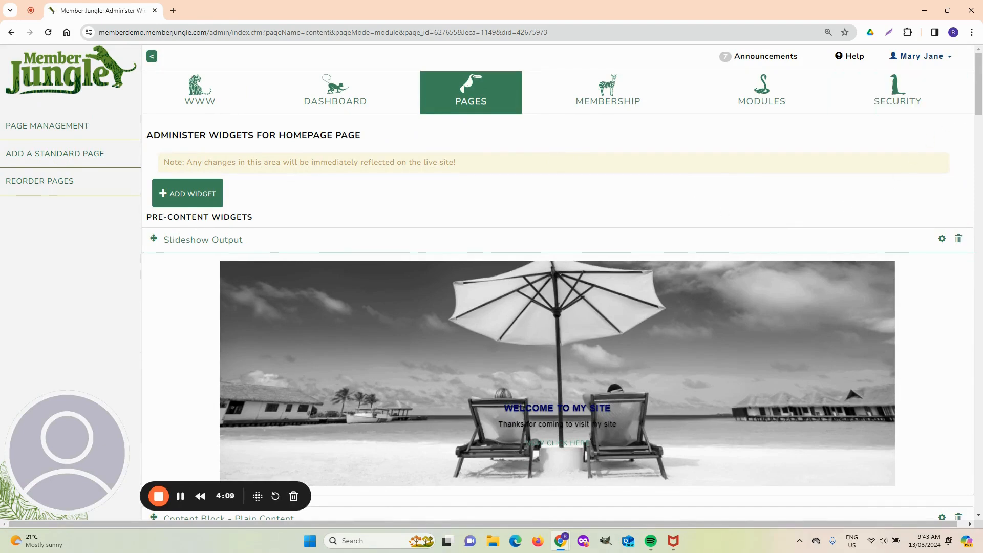
Review the settings of the homepage's Slideshow Output widget and select Homepage Slideshow as its slideshow
left_click_drag(979, 110, 980, 115)
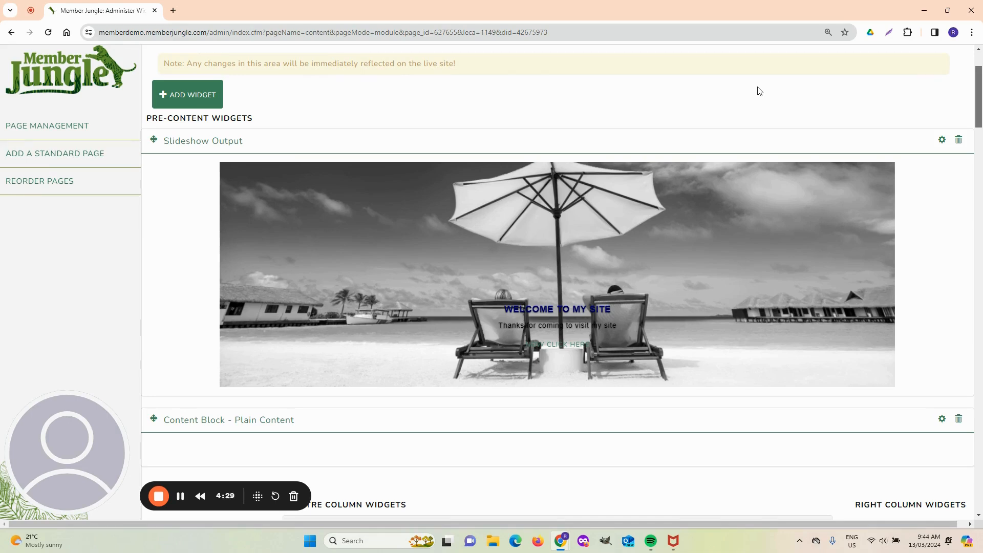
left_click(941, 141)
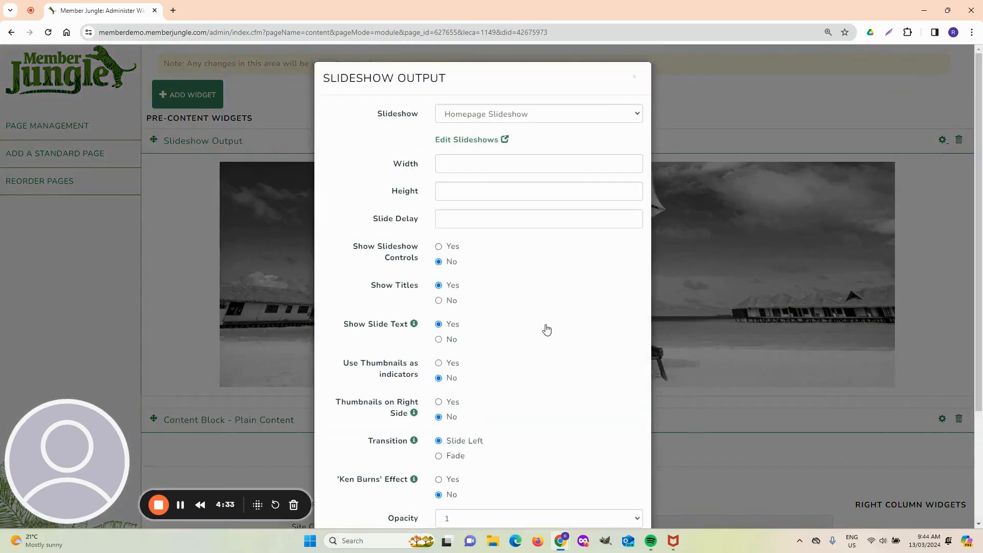
scroll(540, 343, "down", 1)
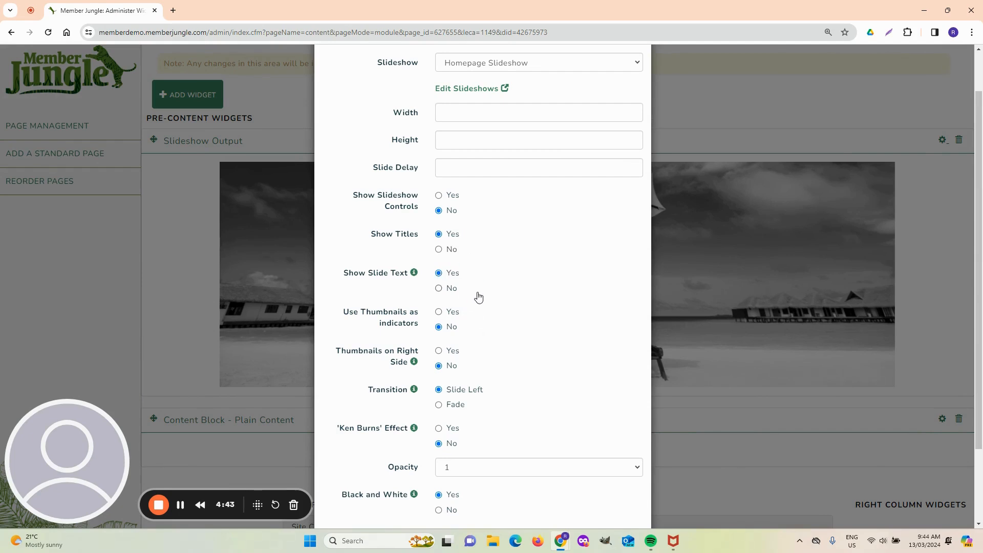
scroll(475, 287, "down", 1)
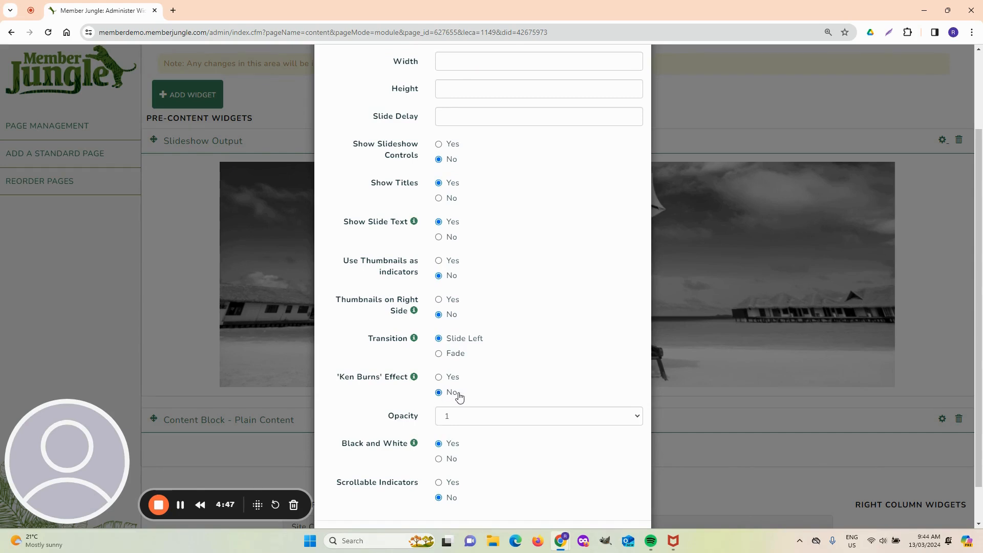
scroll(460, 397, "up", 2)
left_click(574, 121)
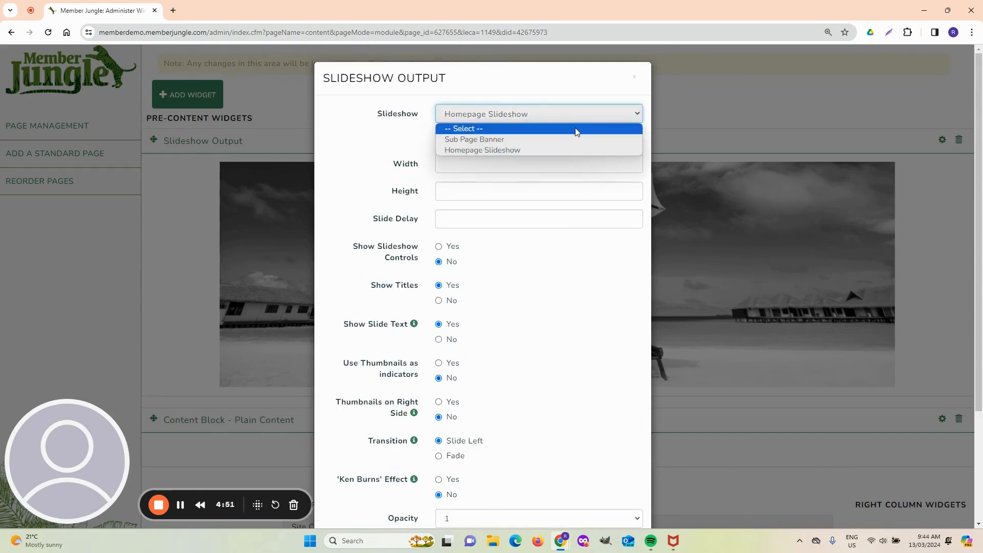
left_click(522, 152)
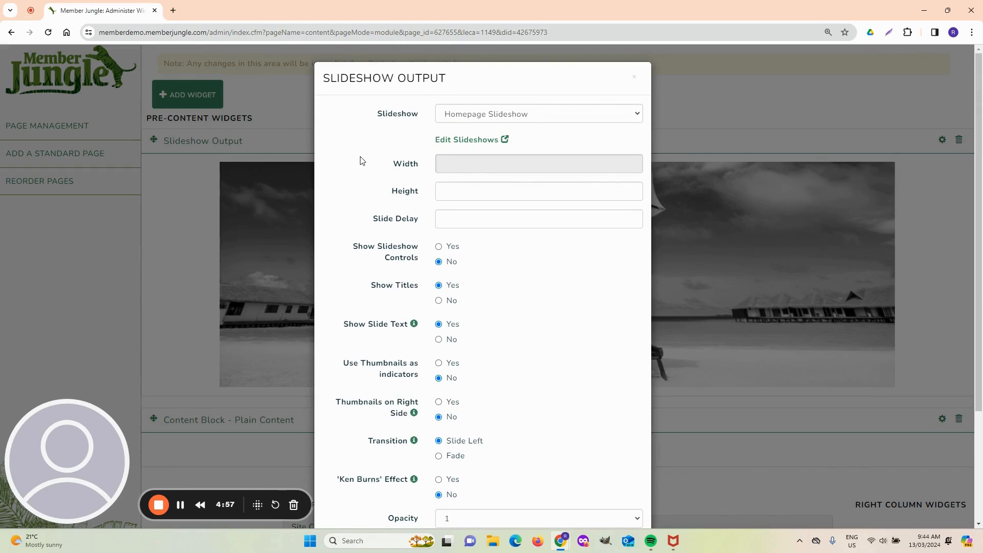
Inspect the edit form of the first Homepage Slideshow slide, and return to close the Slideshow Output settings without saving
left_click(443, 141)
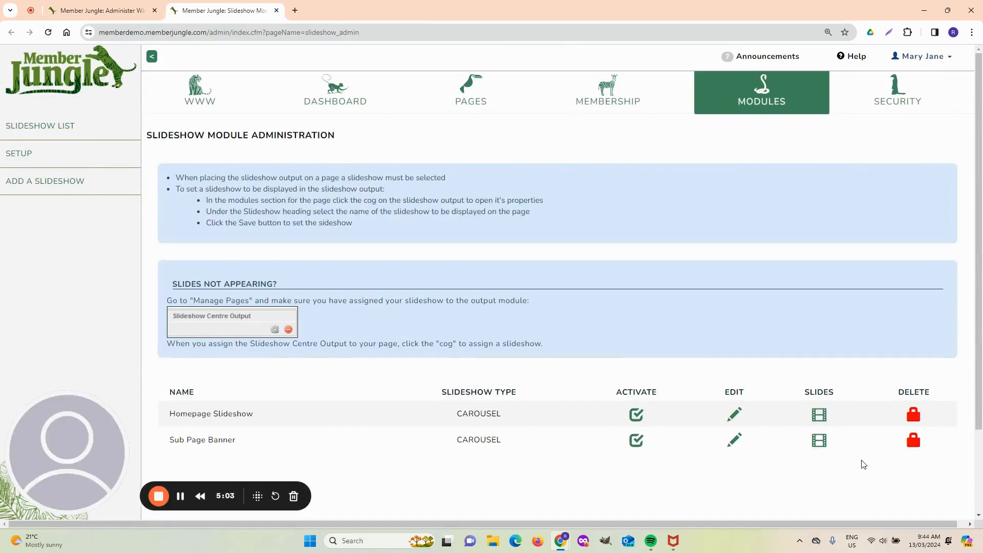
left_click(820, 415)
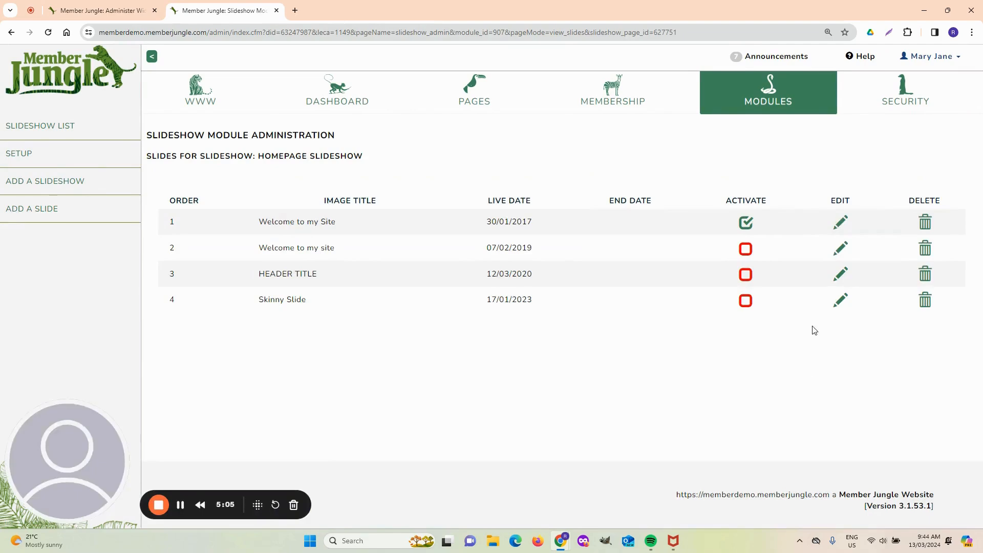
left_click(840, 223)
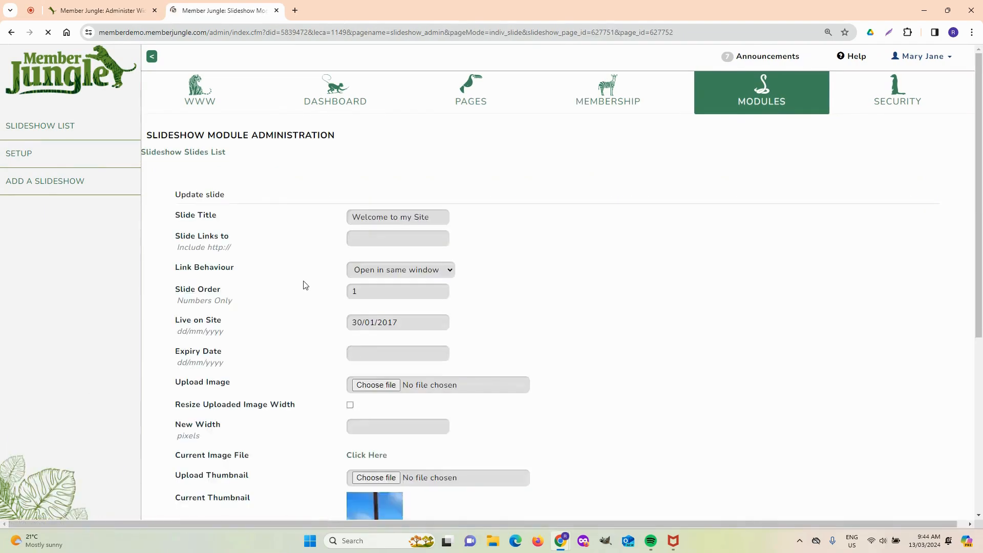
scroll(306, 285, "down", 4)
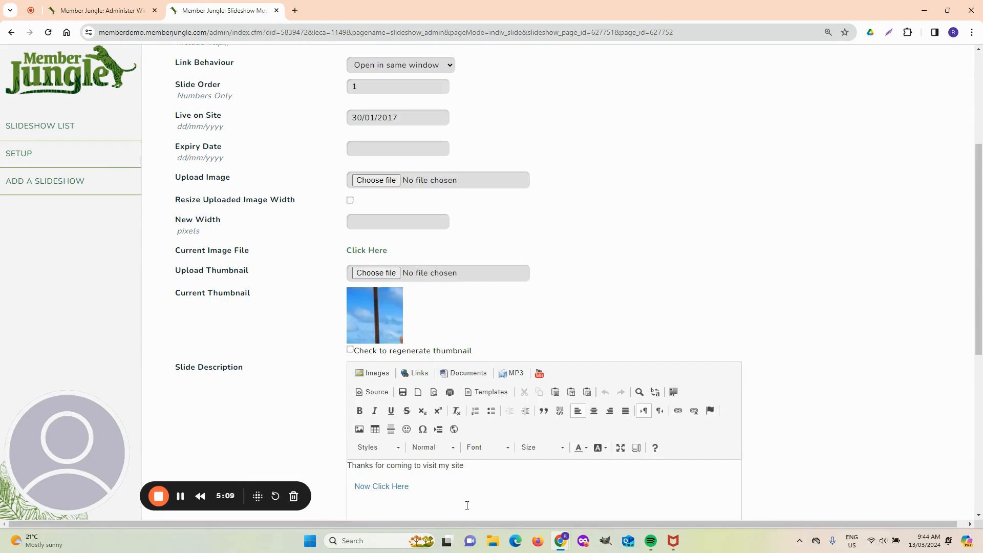
scroll(215, 420, "up", 4)
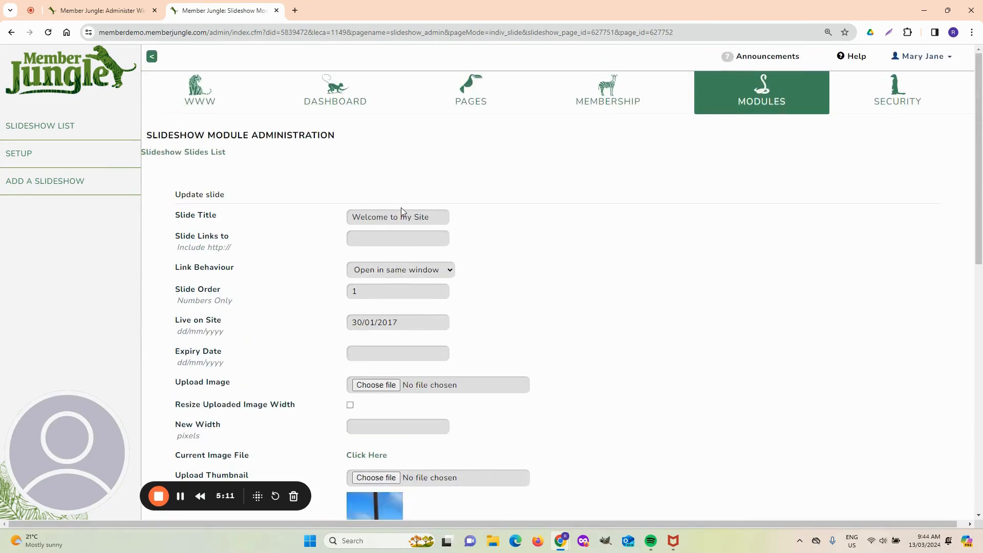
left_click(125, 13)
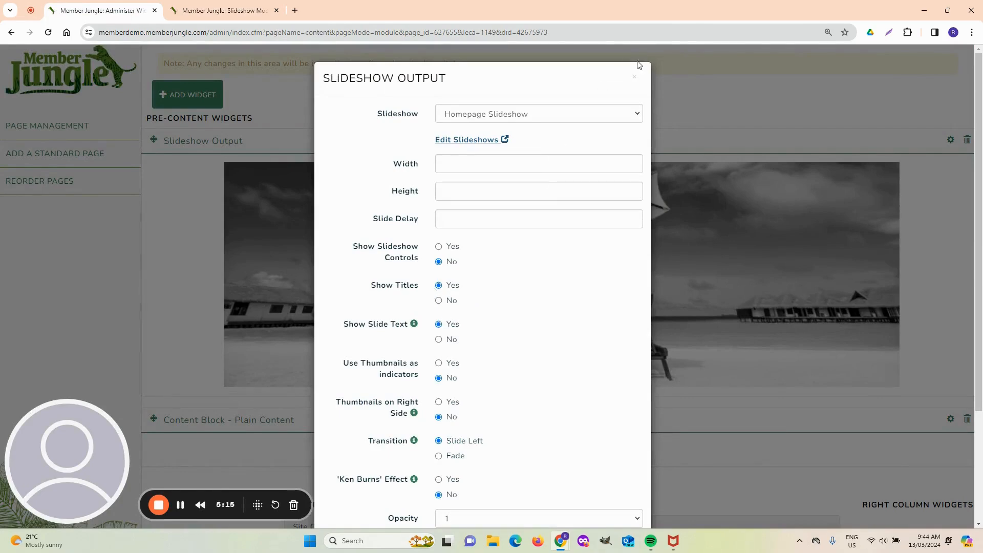
left_click(635, 77)
Review the three items in the homepage's Membership, Events and Contact Us Quicklinks block, and close its settings without saving
scroll(285, 352, "down", 5)
scroll(285, 352, "down", 2)
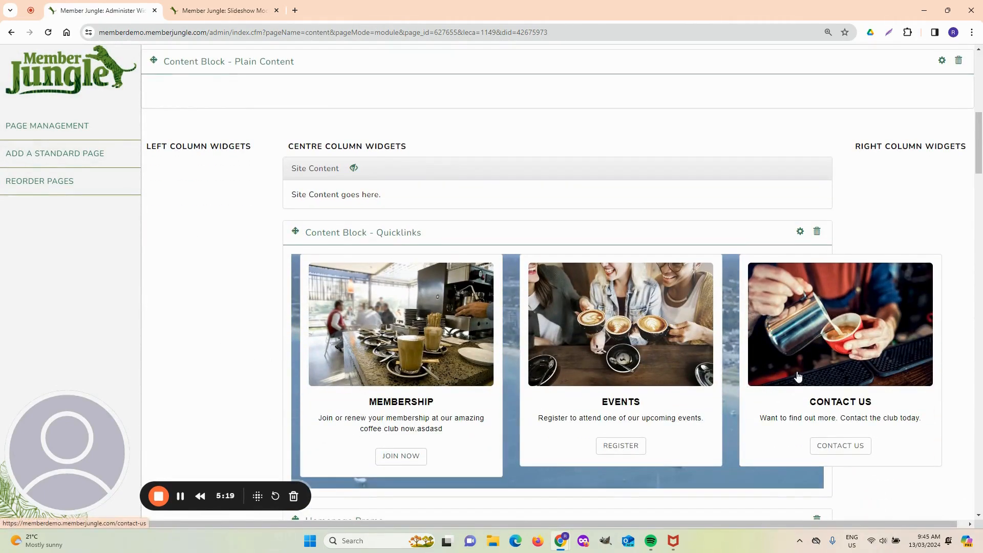
left_click(800, 231)
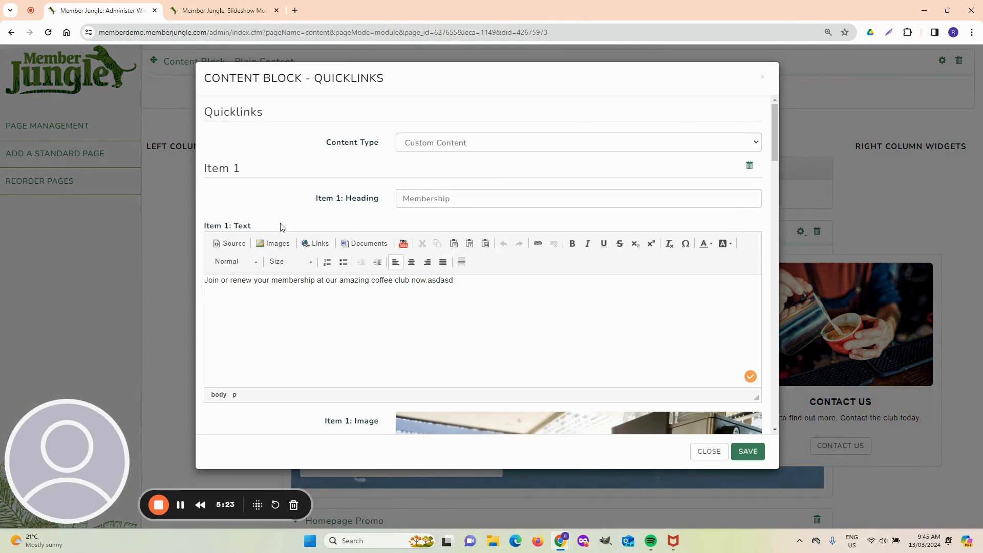
scroll(443, 276, "down", 5)
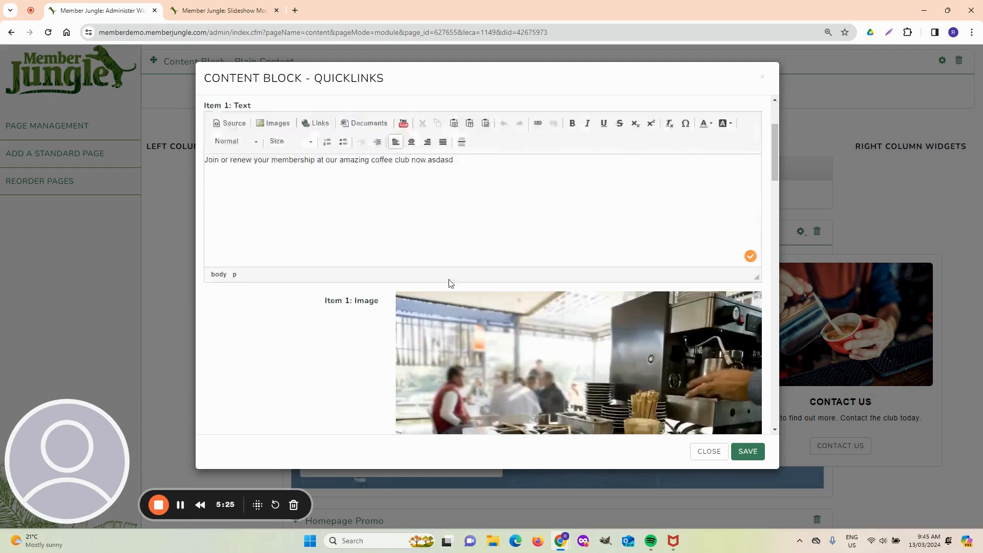
scroll(440, 279, "down", 2)
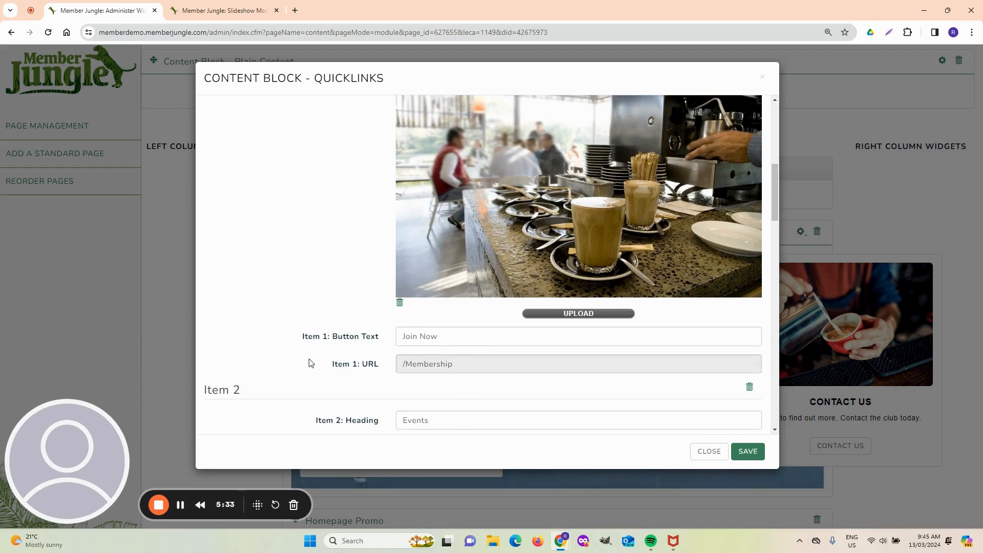
scroll(309, 356, "down", 2)
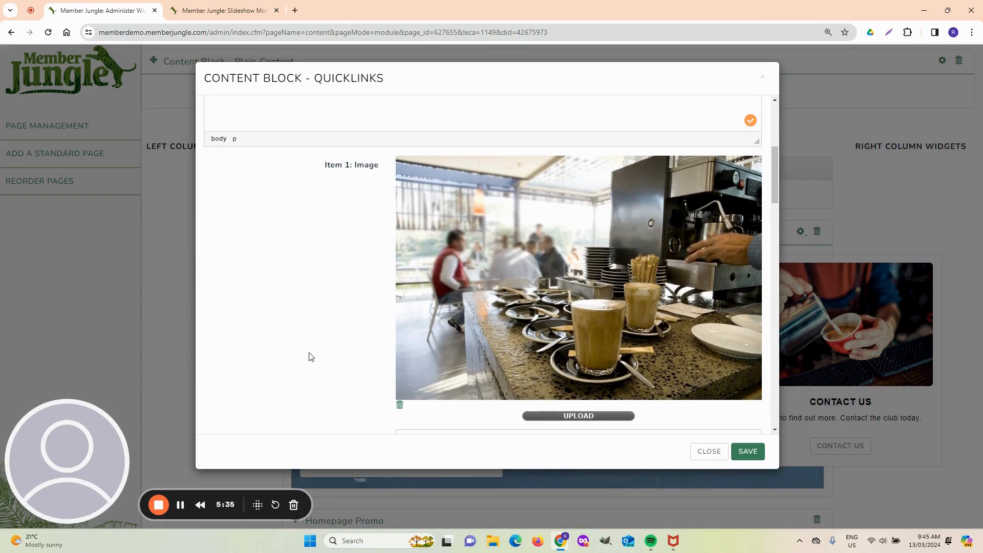
scroll(309, 357, "down", 7)
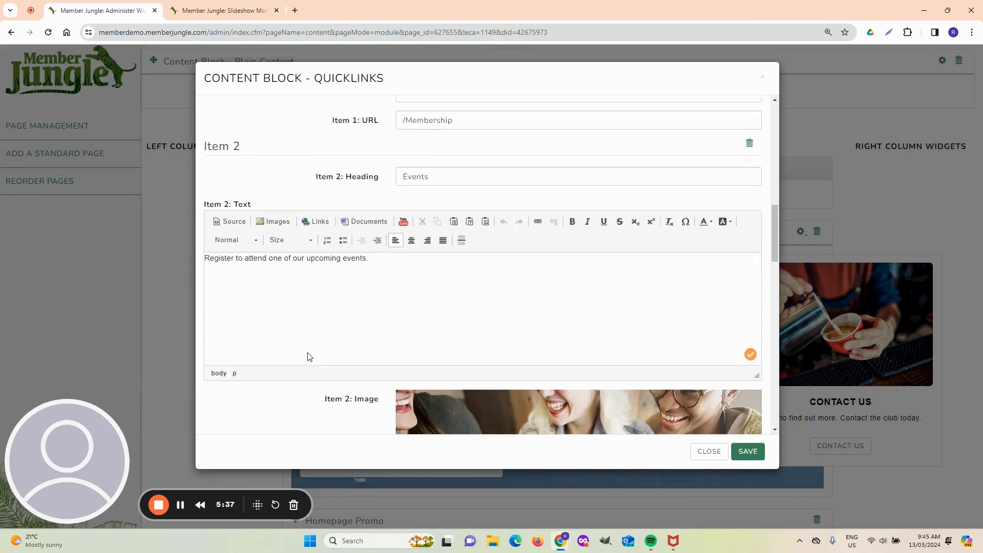
scroll(309, 356, "down", 9)
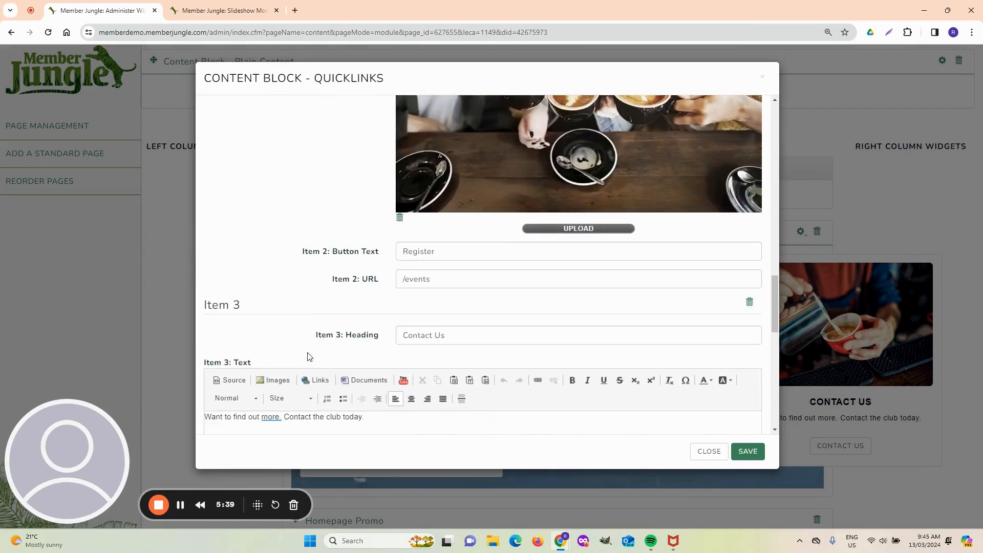
scroll(309, 357, "down", 3)
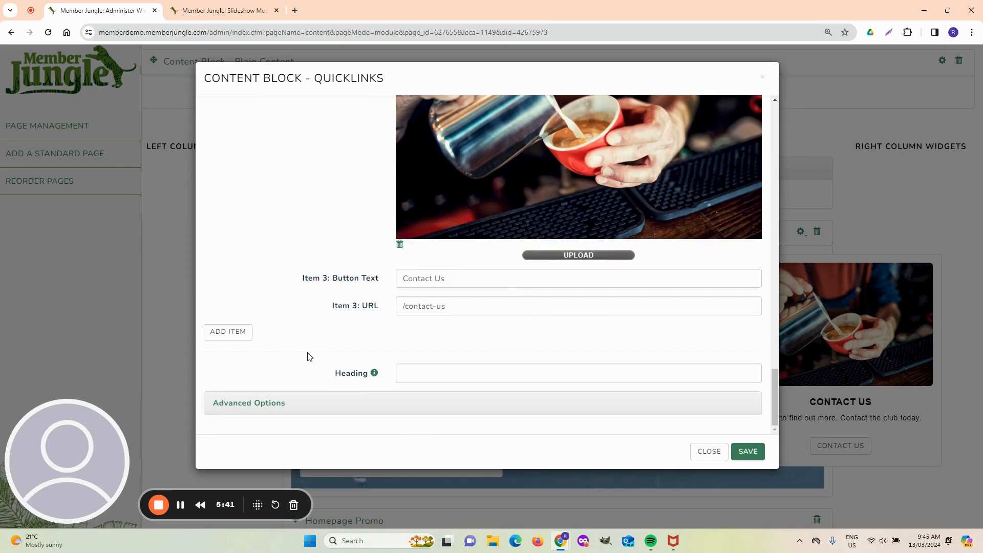
left_click(706, 451)
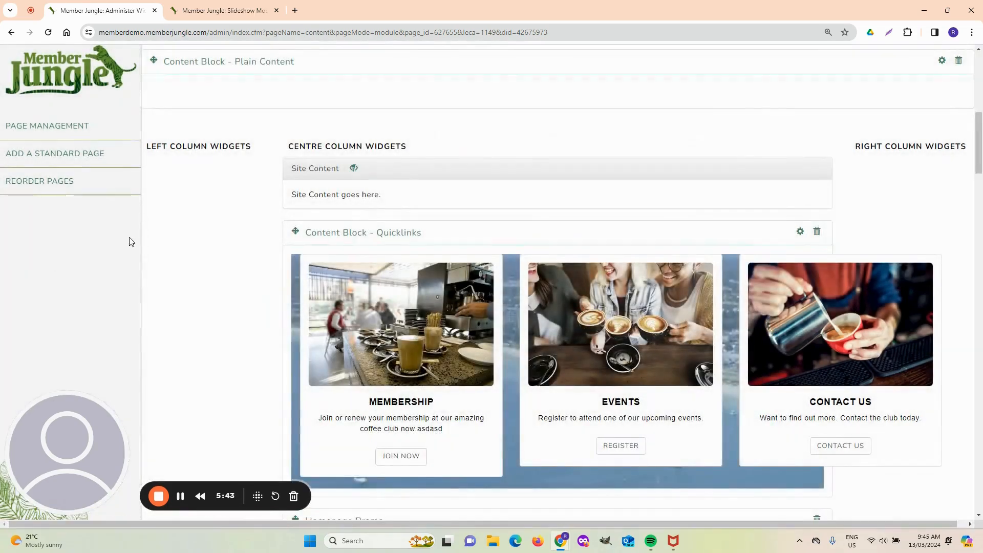
Switch to the live website and look over the homepage slideshow and the three quick links beneath it
scroll(167, 237, "up", 5)
scroll(194, 77, "up", 3)
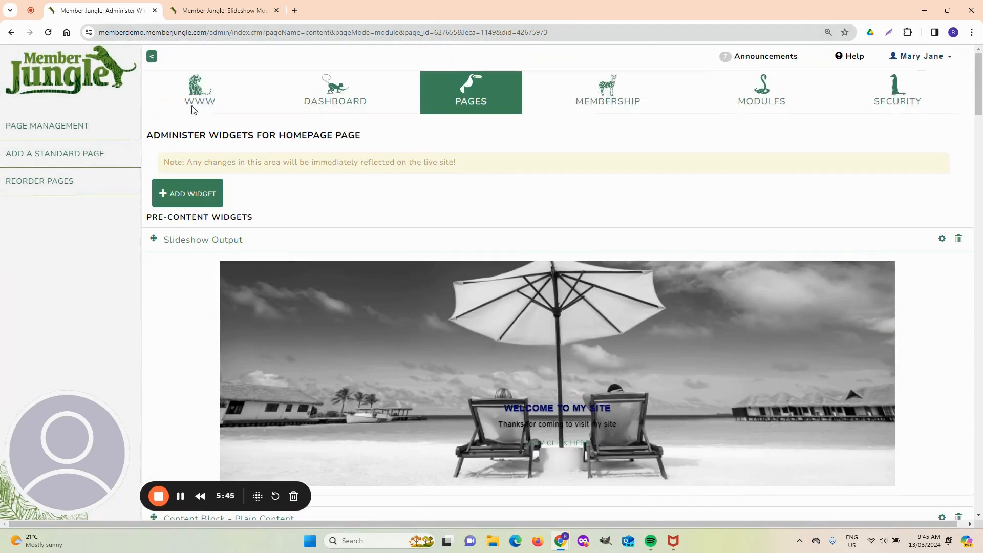
left_click(192, 105)
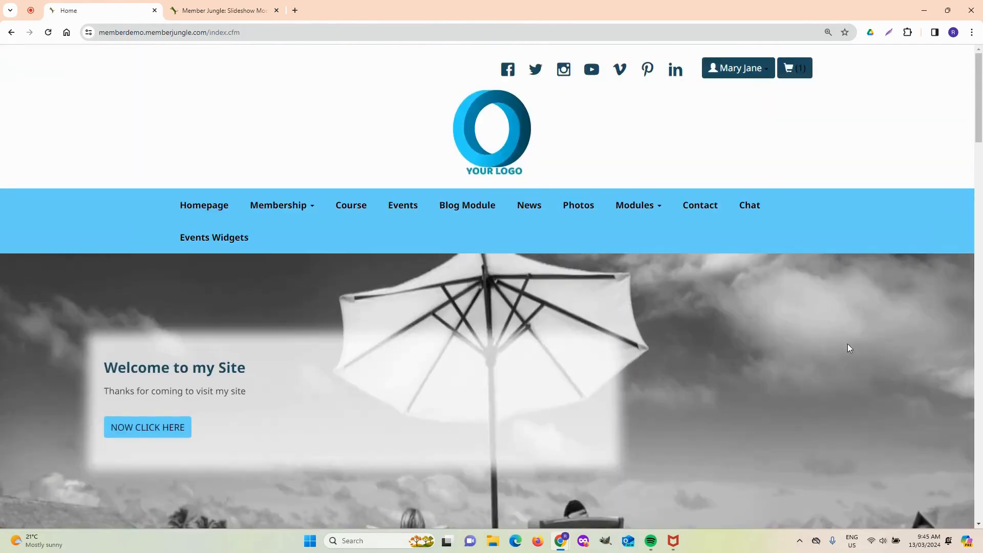
scroll(321, 346, "down", 2)
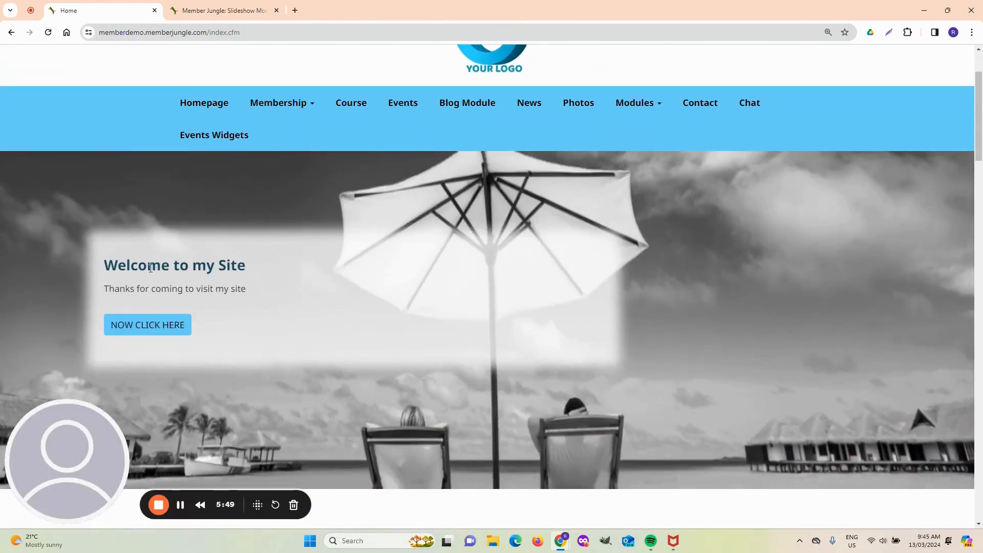
scroll(535, 329, "down", 7)
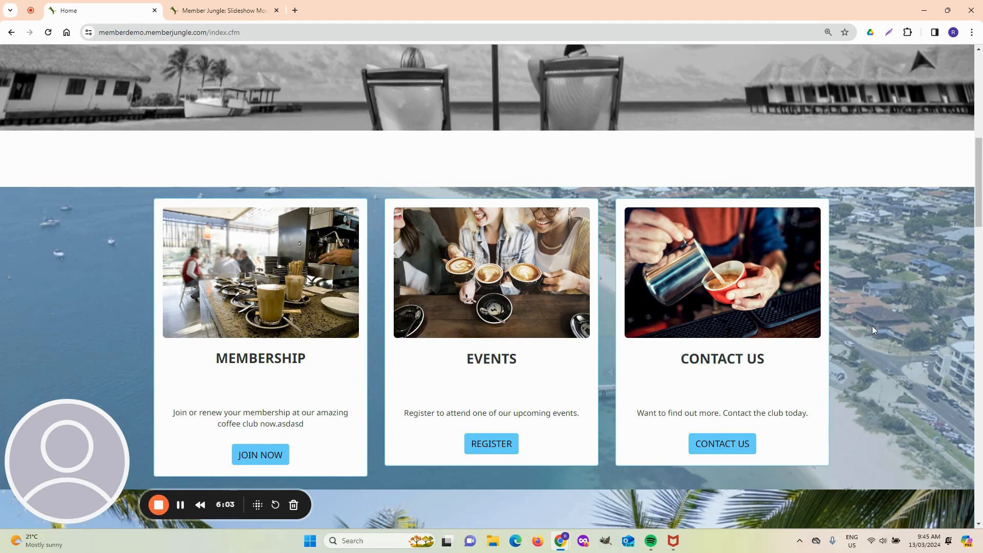
scroll(285, 213, "up", 10)
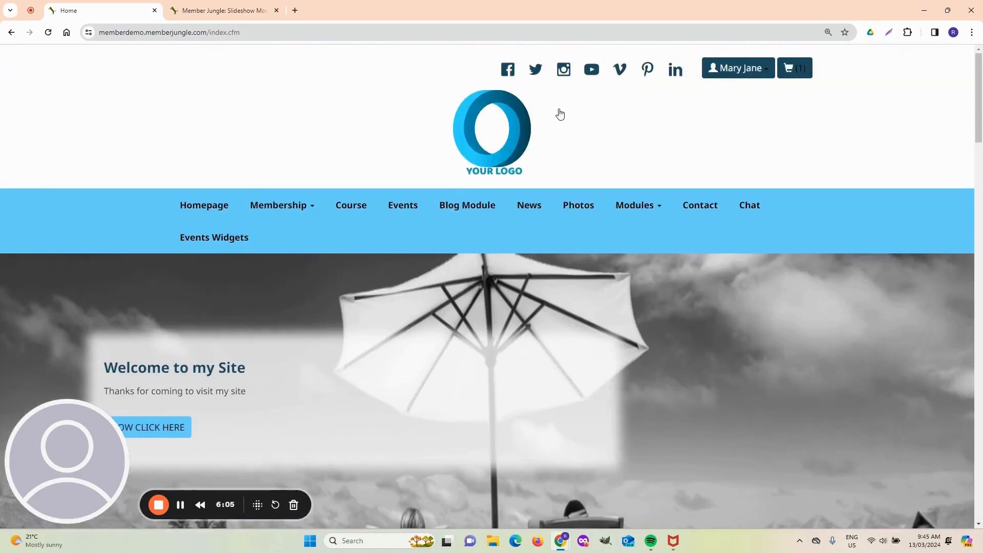
Return to the admin area's page management and open the widget administration for the Homepage
left_click(738, 68)
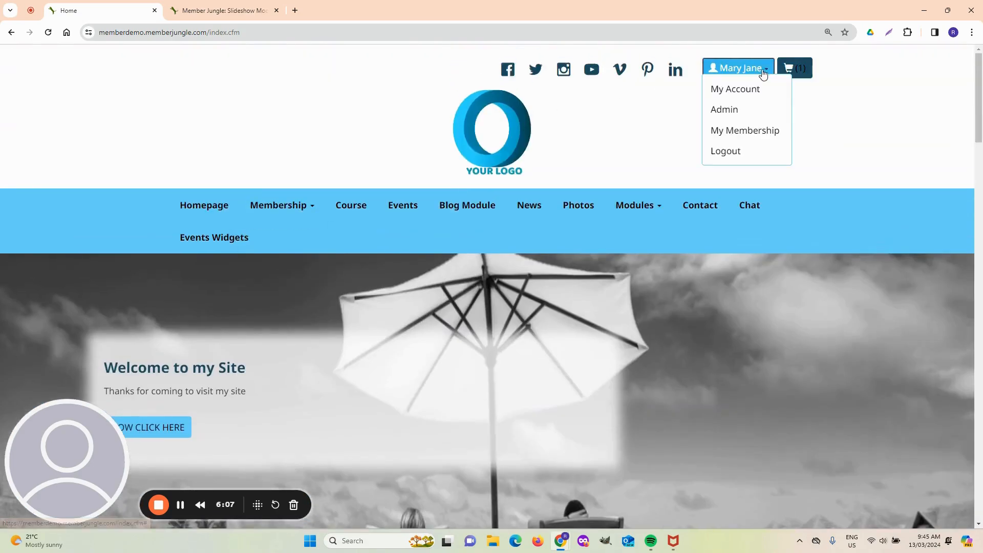
left_click(723, 124)
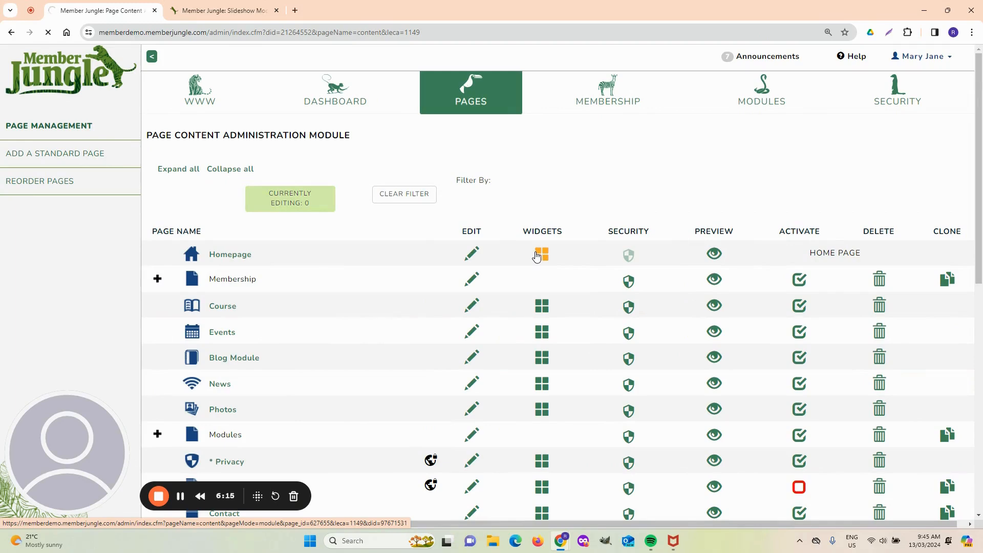
left_click(537, 256)
Examine the Advanced Options of the Membership, Events and Contact Us Quicklinks block, including its background image, and close the settings without saving
scroll(537, 257, "down", 10)
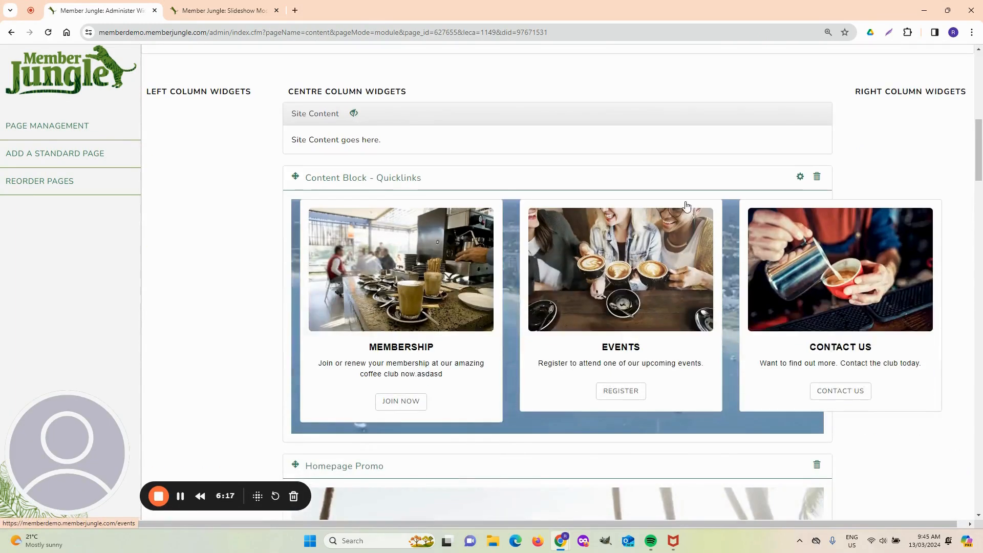
left_click(800, 176)
scroll(256, 369, "down", 4)
scroll(256, 369, "down", 20)
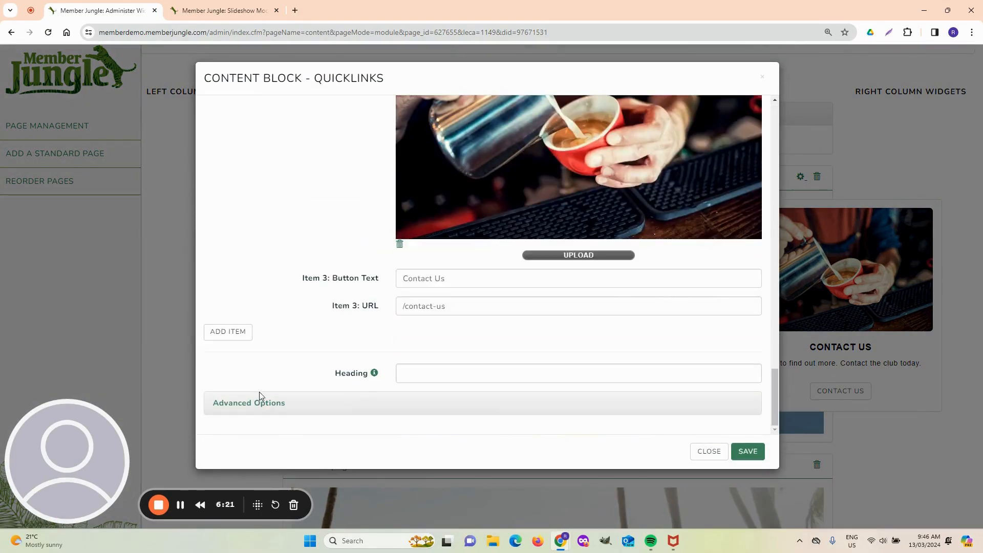
left_click(263, 405)
scroll(288, 387, "down", 6)
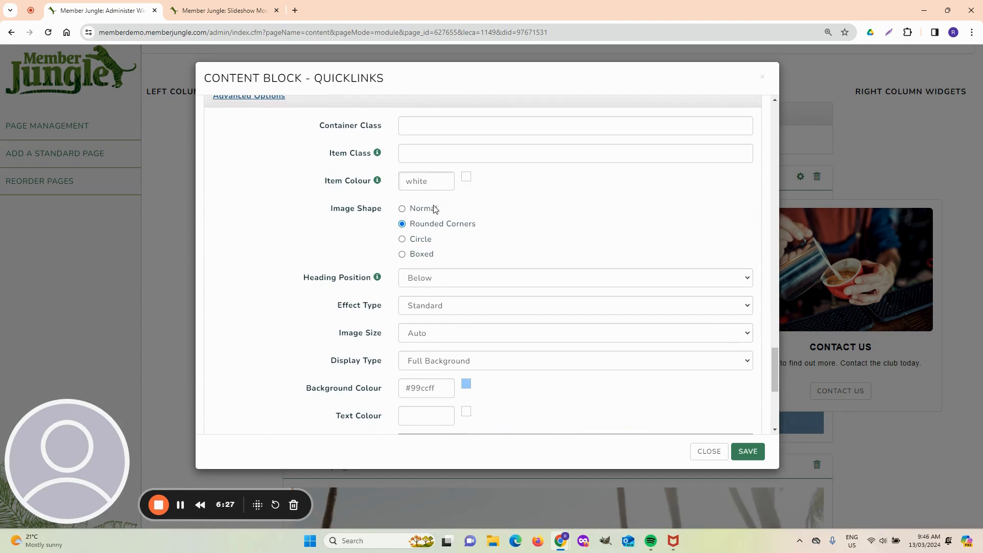
scroll(287, 277, "down", 2)
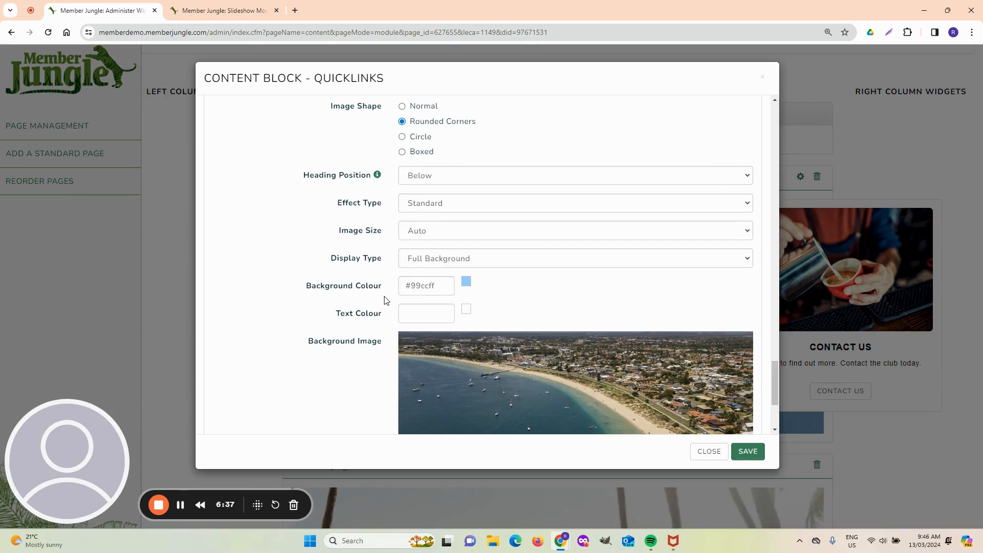
scroll(403, 306, "down", 3)
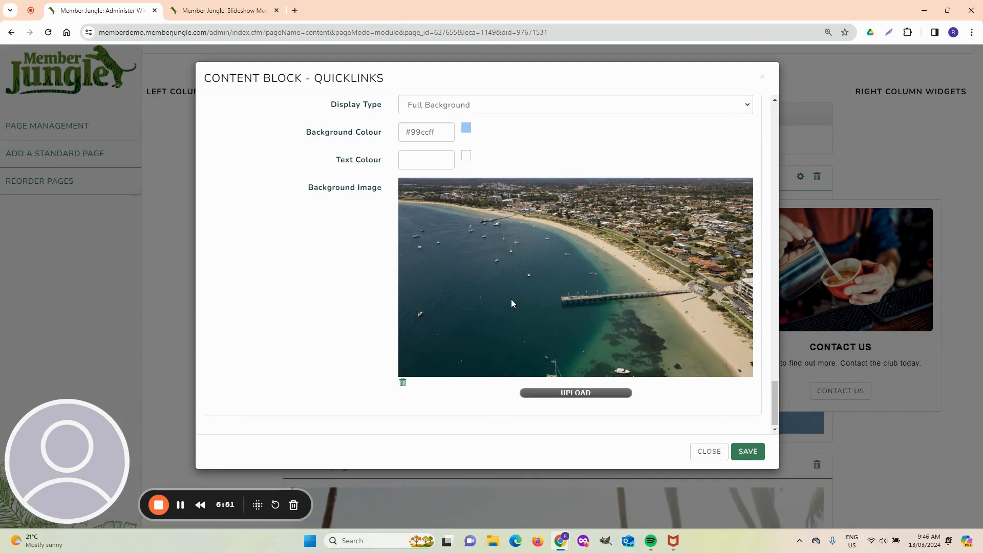
left_click(699, 451)
Check the Number of Products and Heading settings of the Catalogue Featured Products widget and exit its settings
scroll(179, 413, "down", 7)
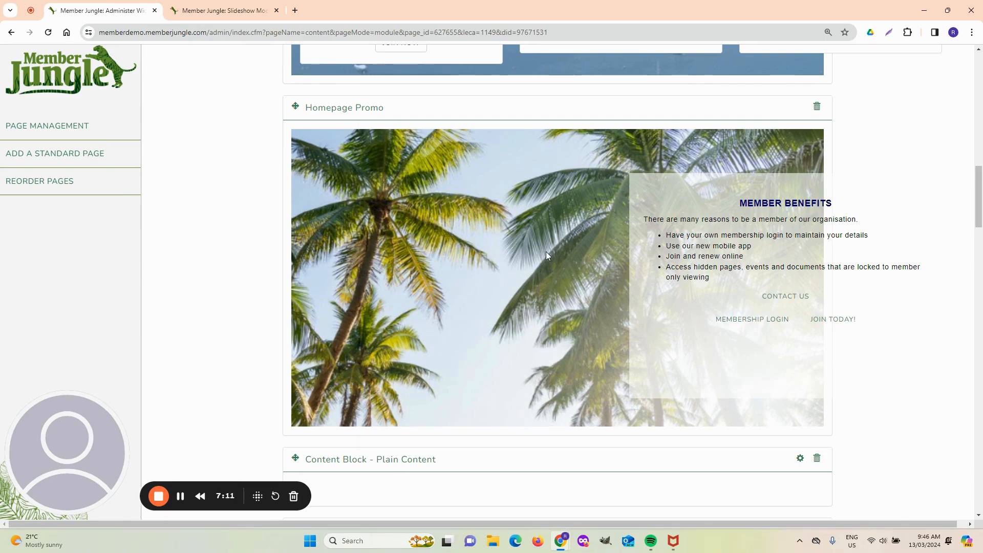
scroll(546, 255, "down", 5)
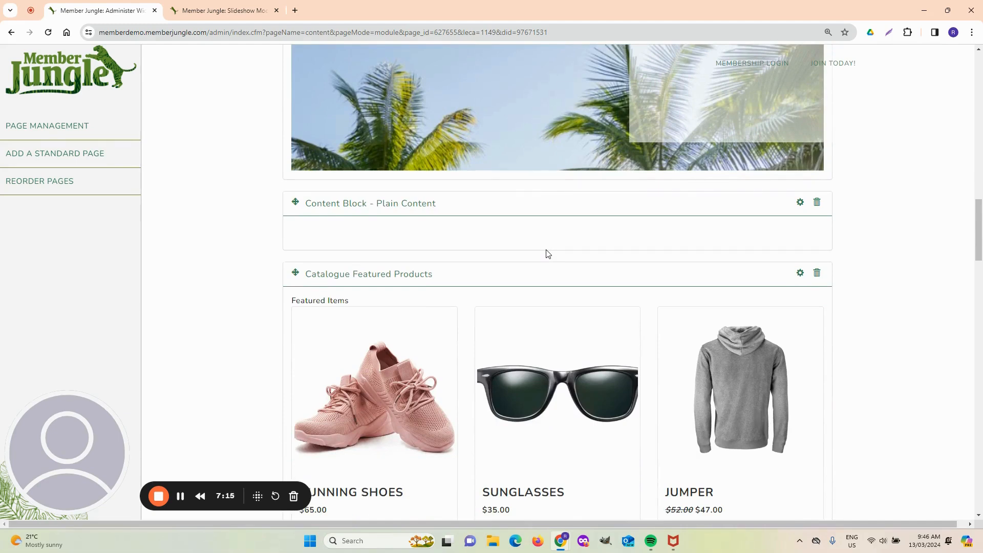
scroll(548, 253, "down", 3)
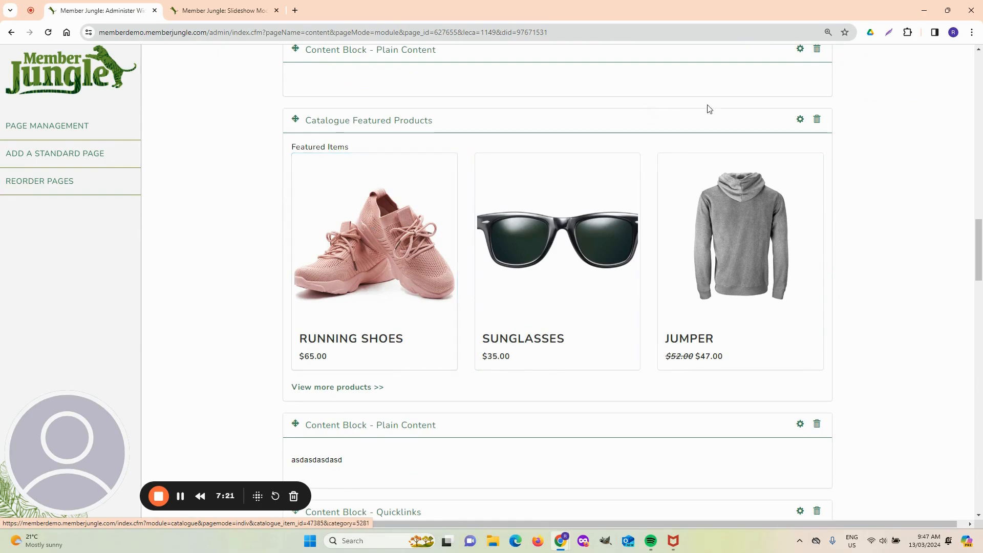
left_click(799, 120)
left_click(505, 106)
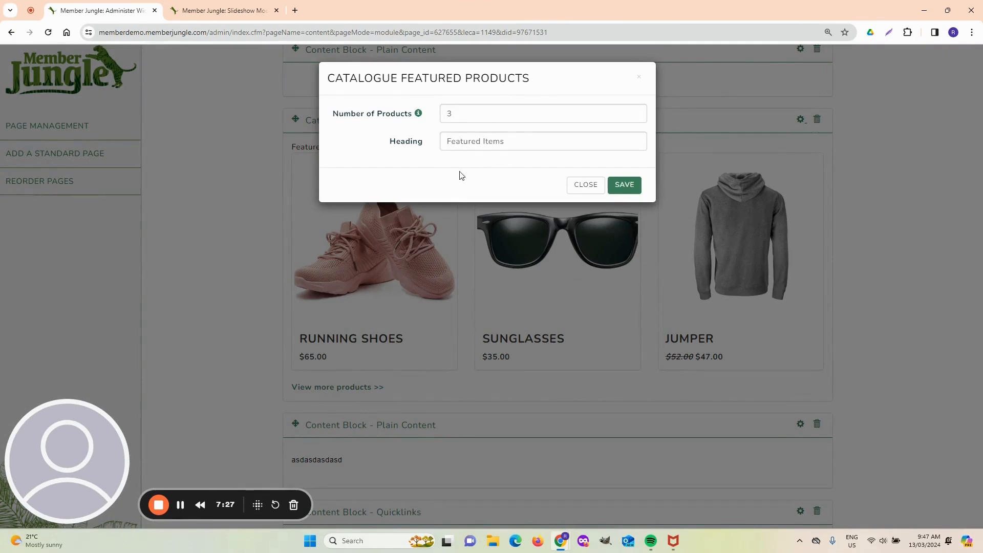
left_click(617, 185)
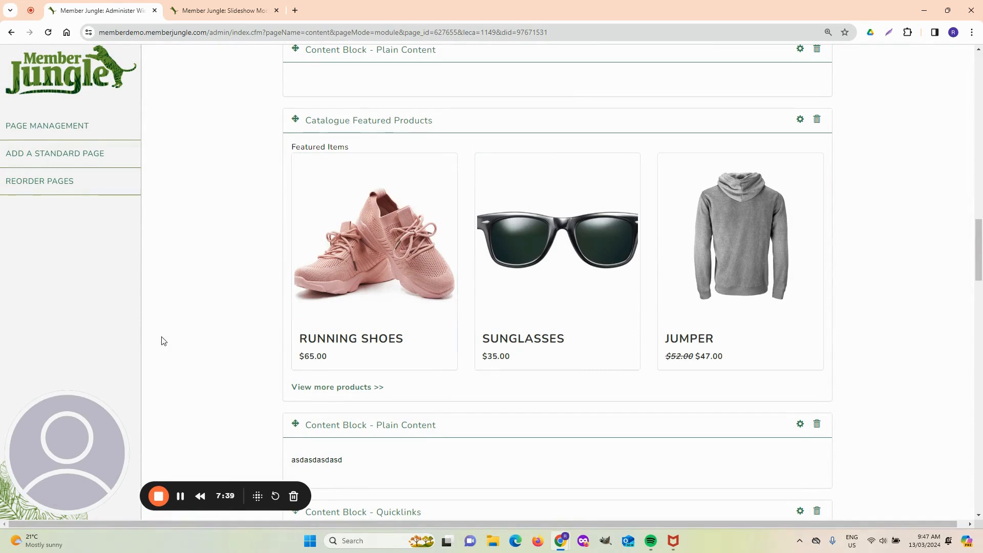
Open the settings of the news Quicklinks block and review its content types, keeping Latest News selected
scroll(201, 337, "down", 2)
scroll(202, 337, "down", 4)
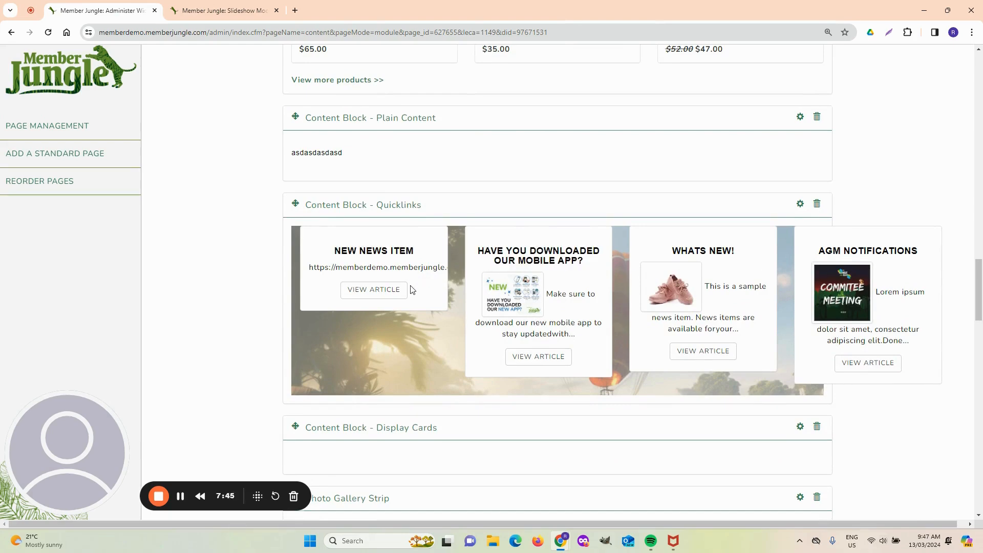
left_click(800, 203)
left_click(483, 148)
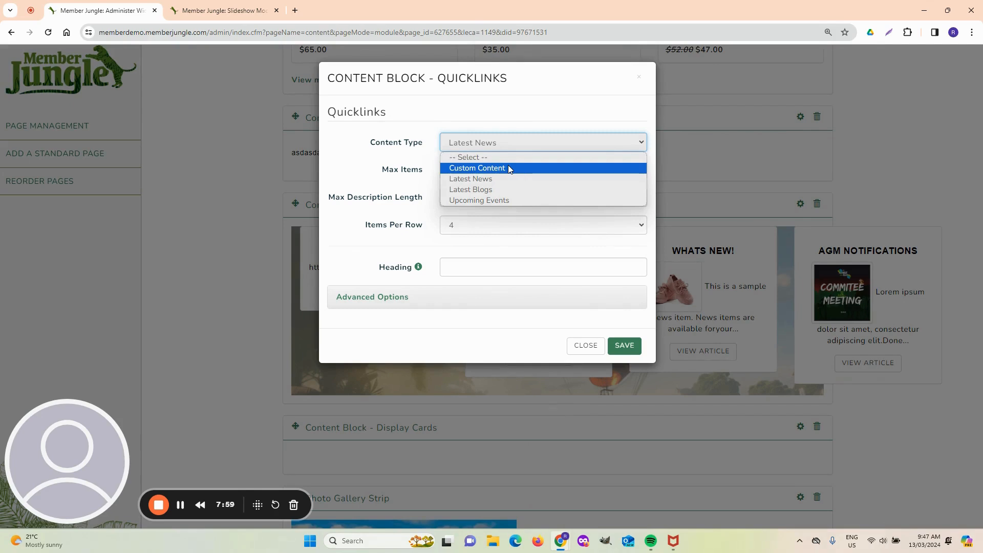
left_click(532, 185)
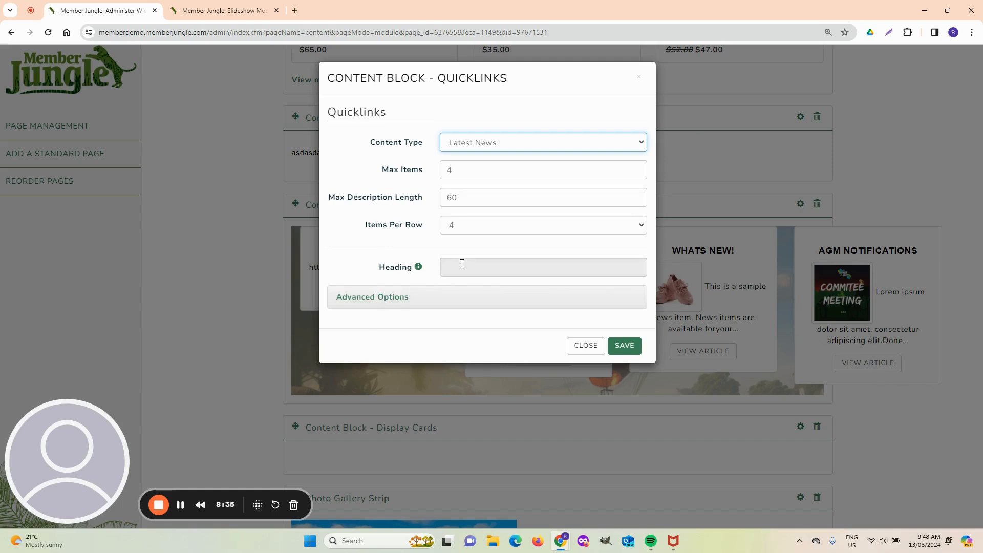
Examine the Advanced Options of the news Quicklinks block down to its background image, and close the settings
left_click(377, 296)
scroll(376, 300, "down", 6)
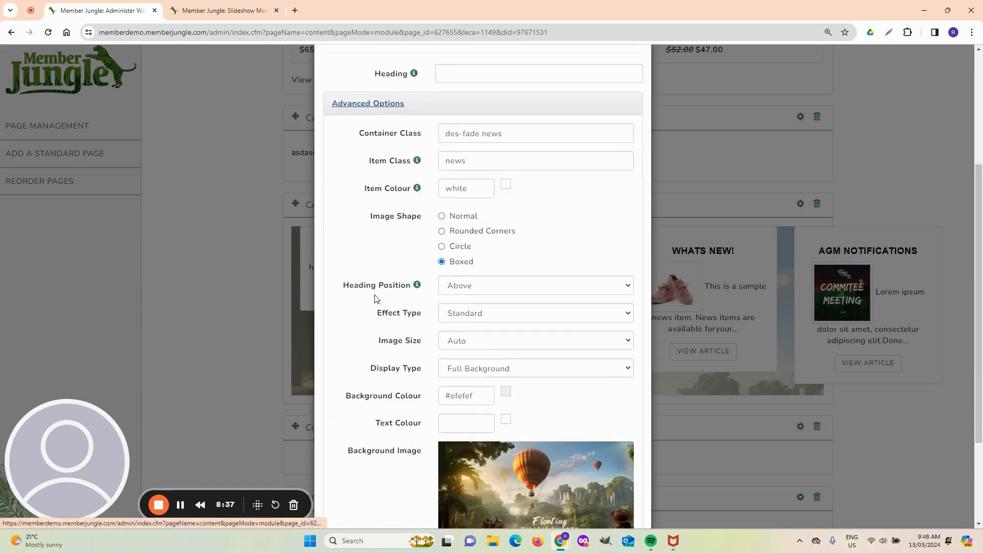
scroll(376, 300, "down", 1)
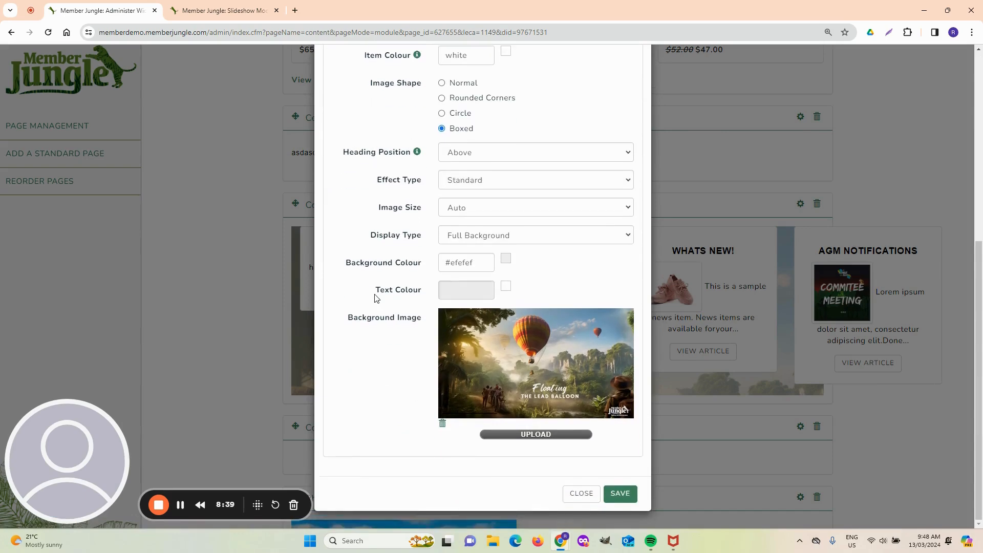
left_click(597, 498)
Open the settings of the Display Cards content block and expand its Advanced Options
scroll(246, 374, "down", 5)
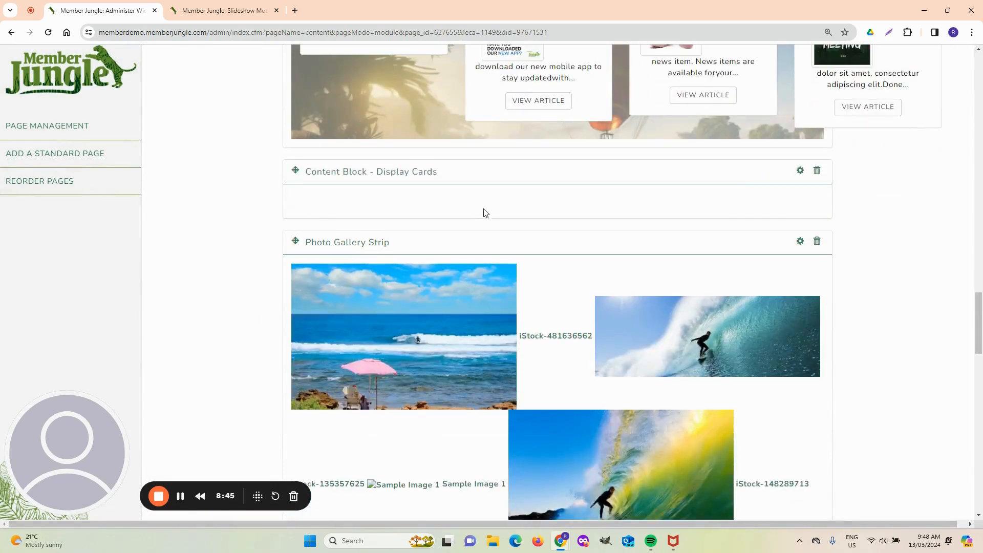
left_click(798, 171)
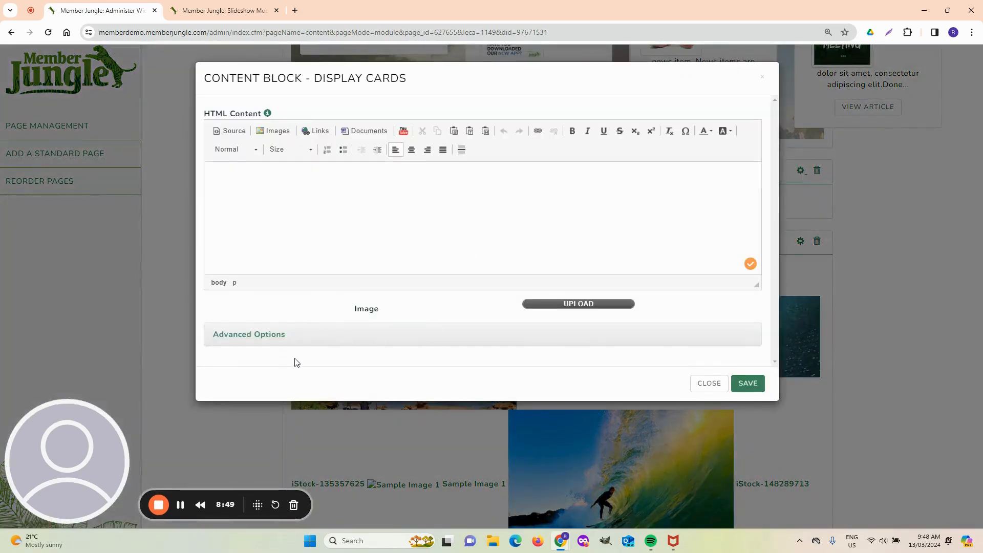
left_click(259, 336)
scroll(296, 338, "down", 3)
scroll(296, 337, "down", 1)
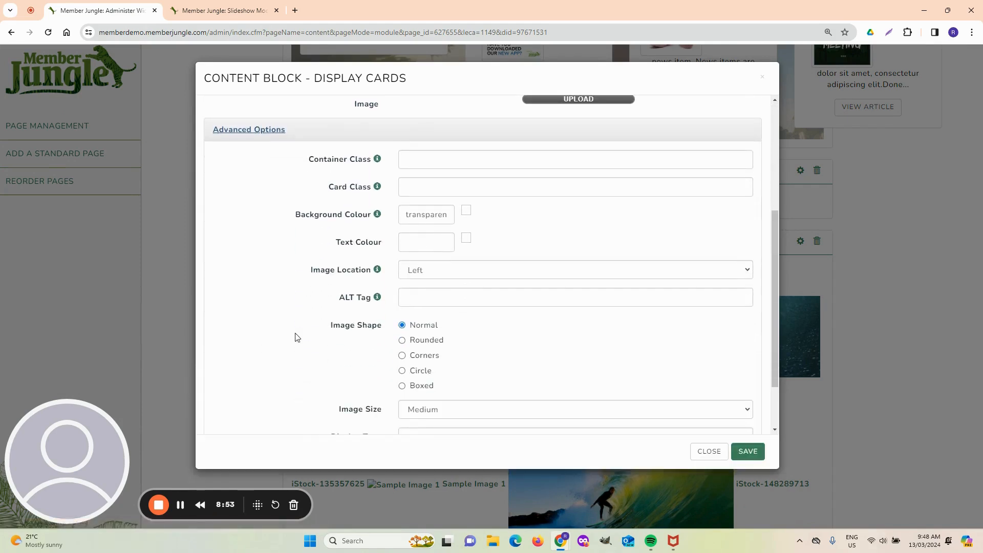
Review the Image Location choices and remaining Advanced Options of the Display Cards block, and close the settings without saving
left_click(567, 266)
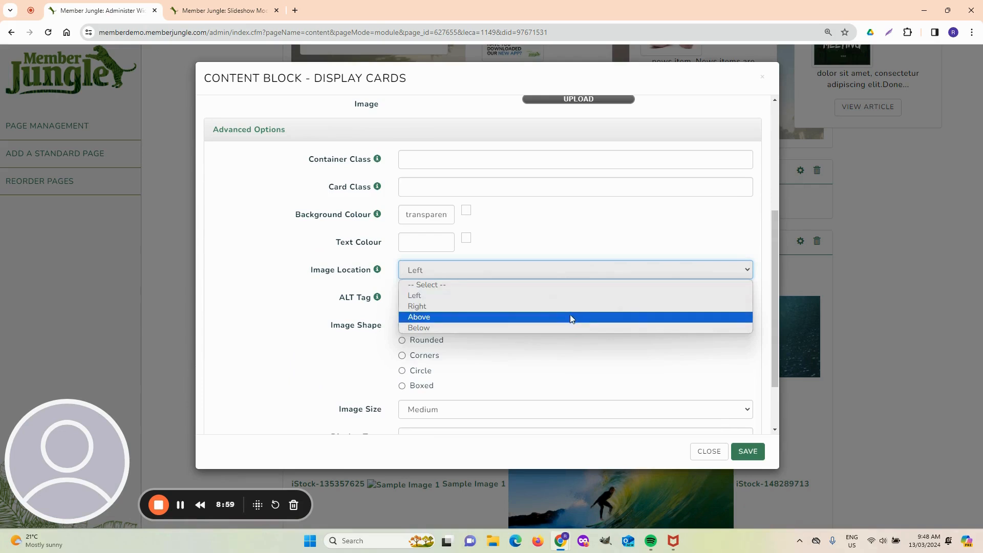
left_click(261, 377)
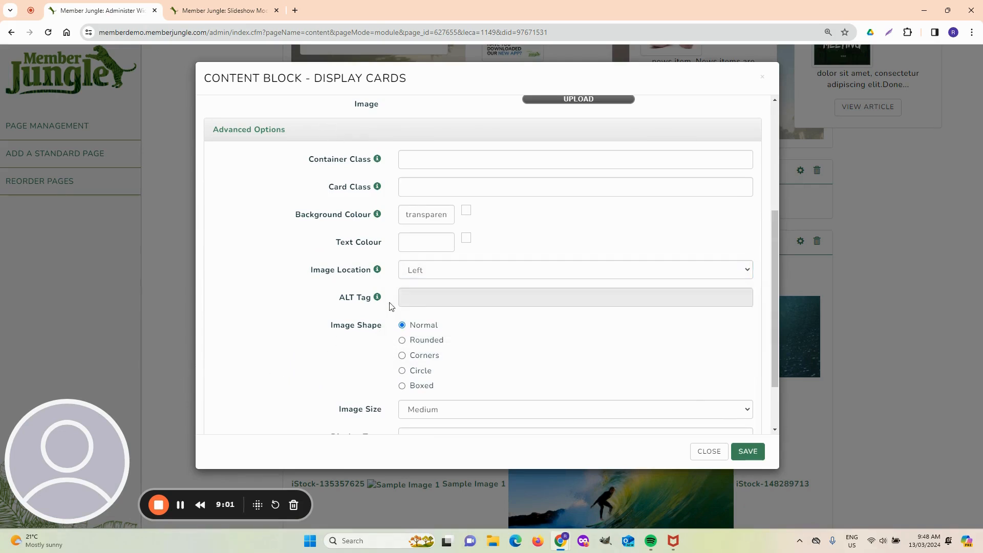
scroll(331, 373, "down", 2)
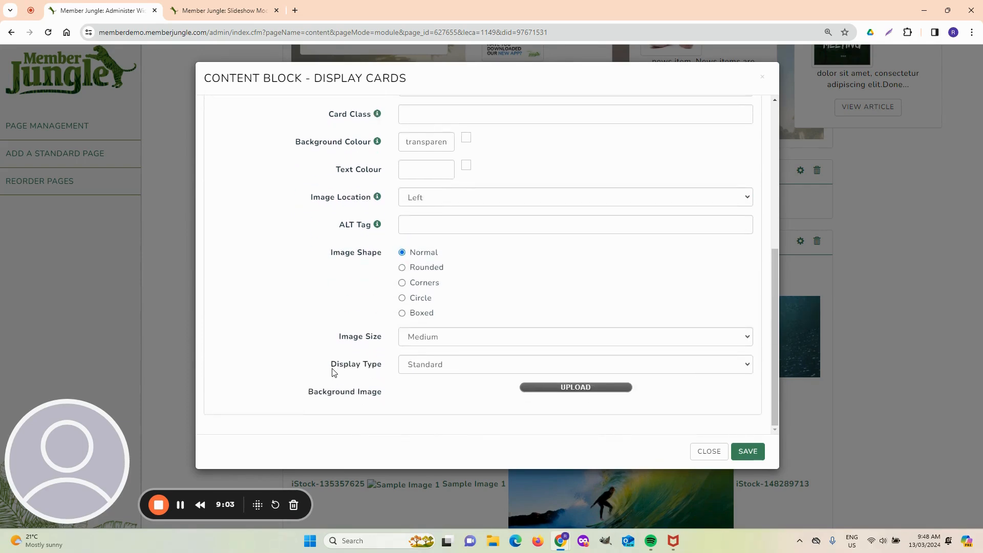
scroll(329, 333, "up", 1)
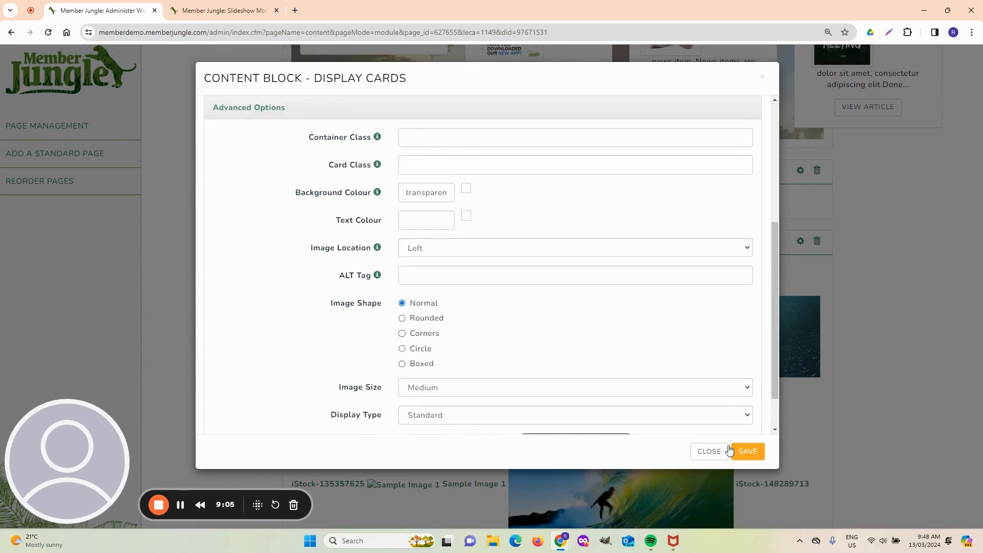
left_click(709, 452)
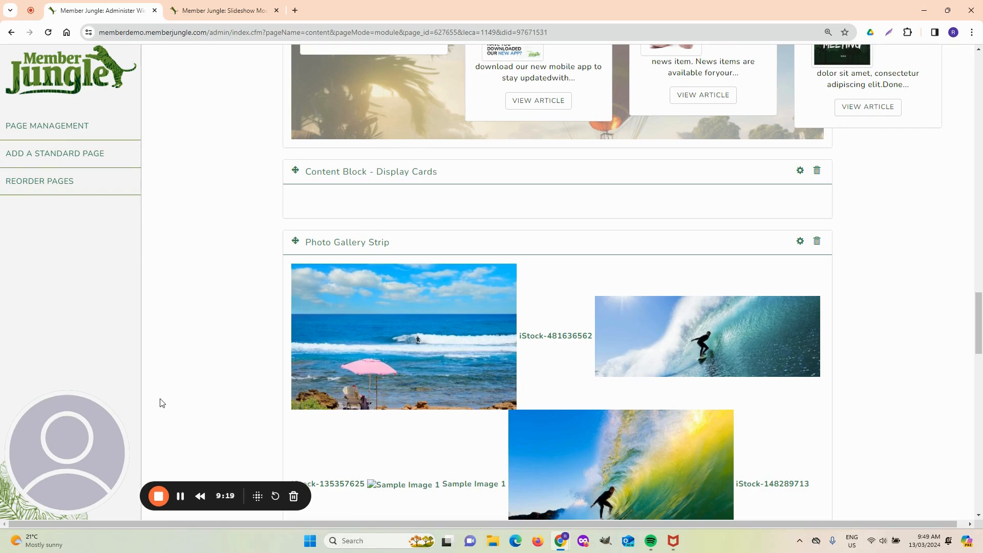
Check the Number of Images and Categories settings of the Photo Gallery Strip and close them without saving
left_click(799, 242)
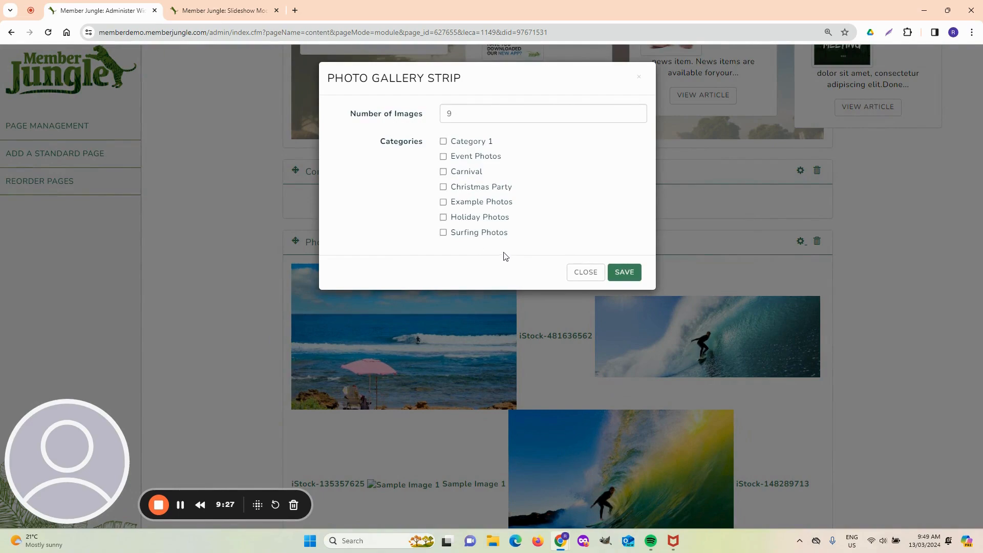
left_click(585, 272)
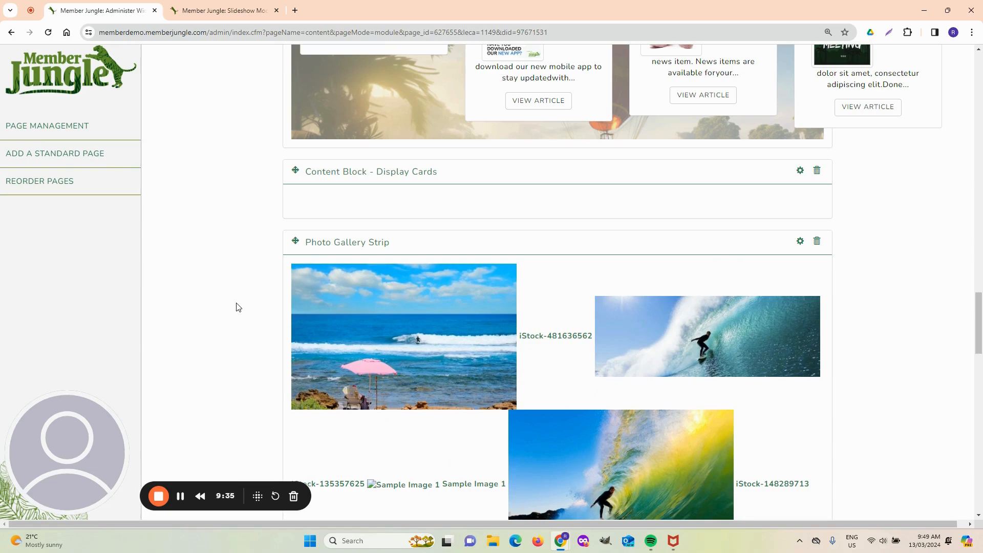
Review the Content Type choices and Show Side-By-Side option of the Latest News and Events Block, and close its settings without saving
scroll(237, 307, "down", 15)
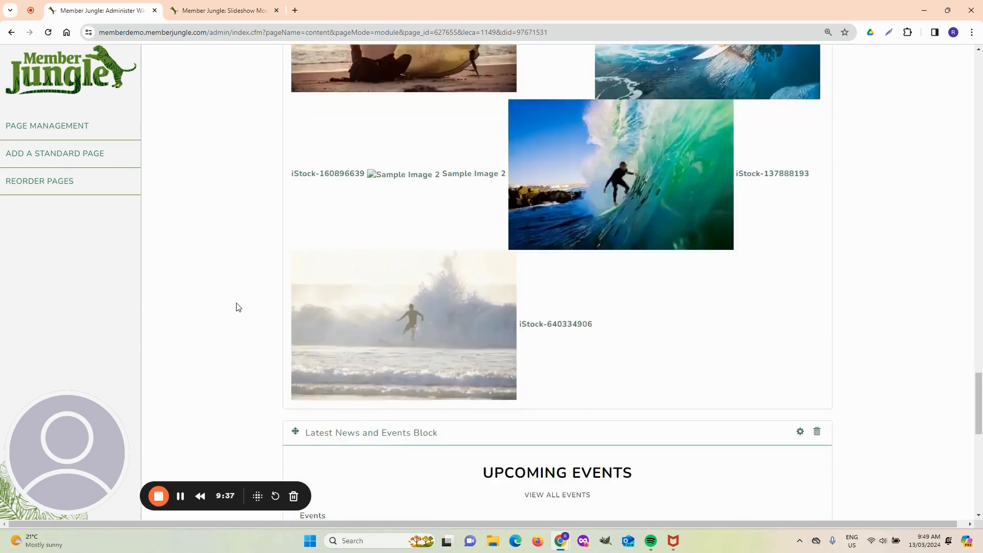
scroll(236, 307, "down", 3)
scroll(367, 275, "up", 2)
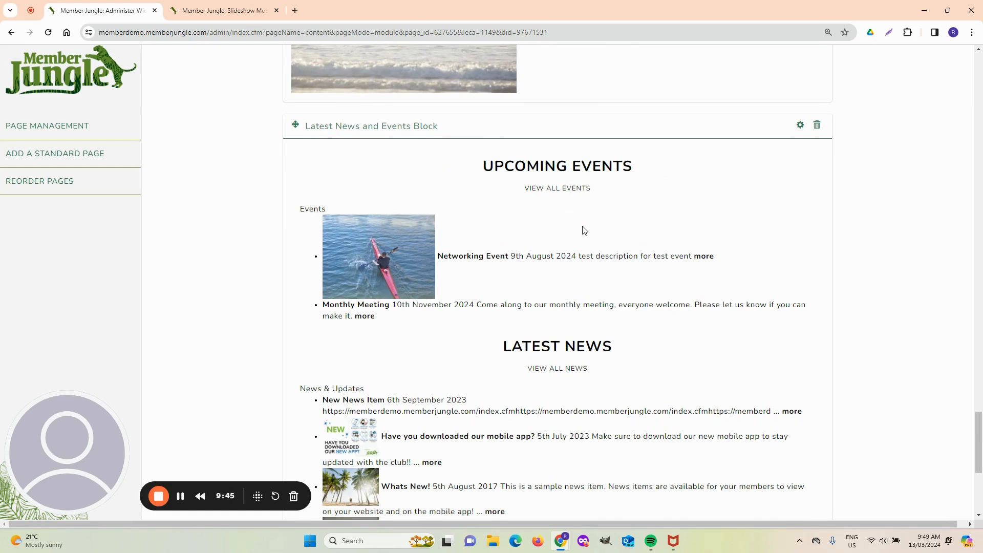
left_click(800, 125)
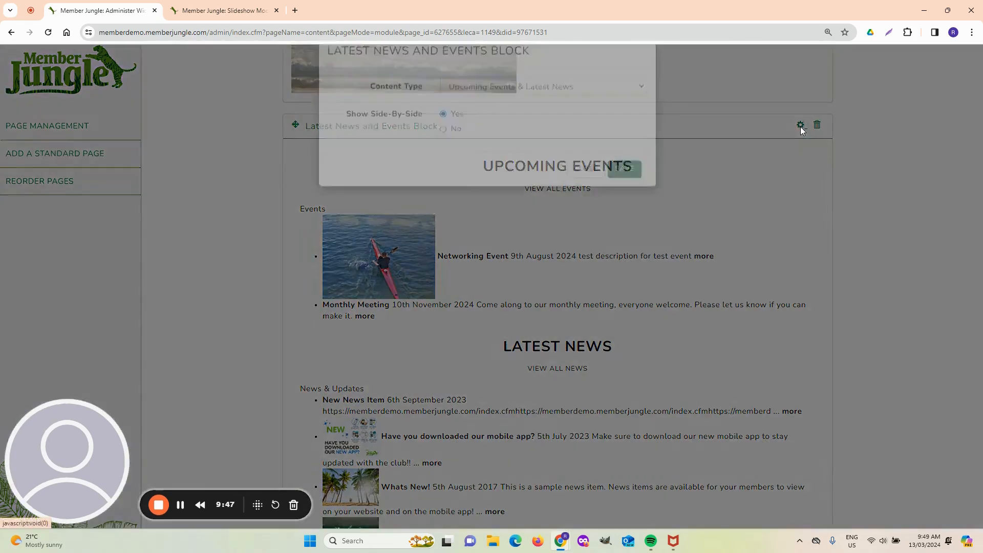
left_click(570, 117)
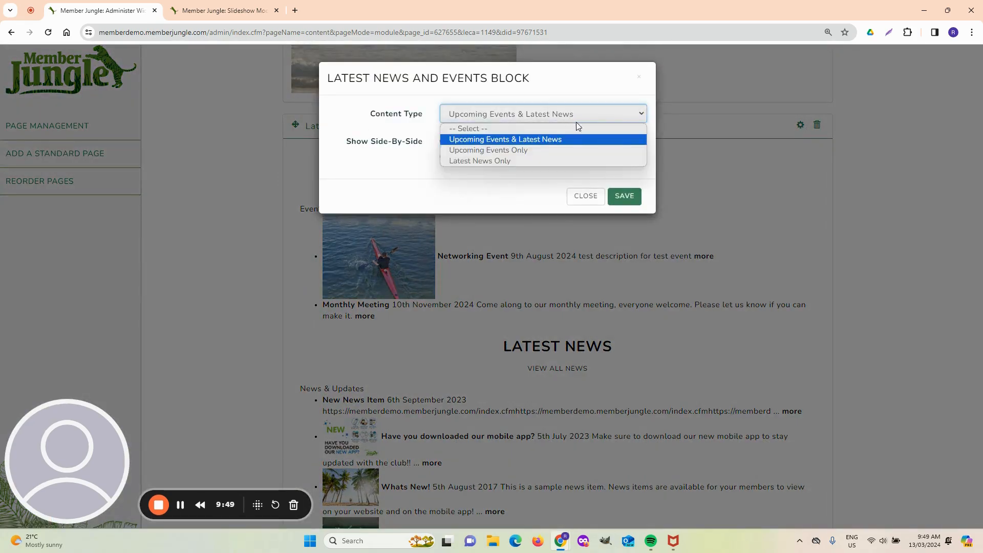
left_click(601, 168)
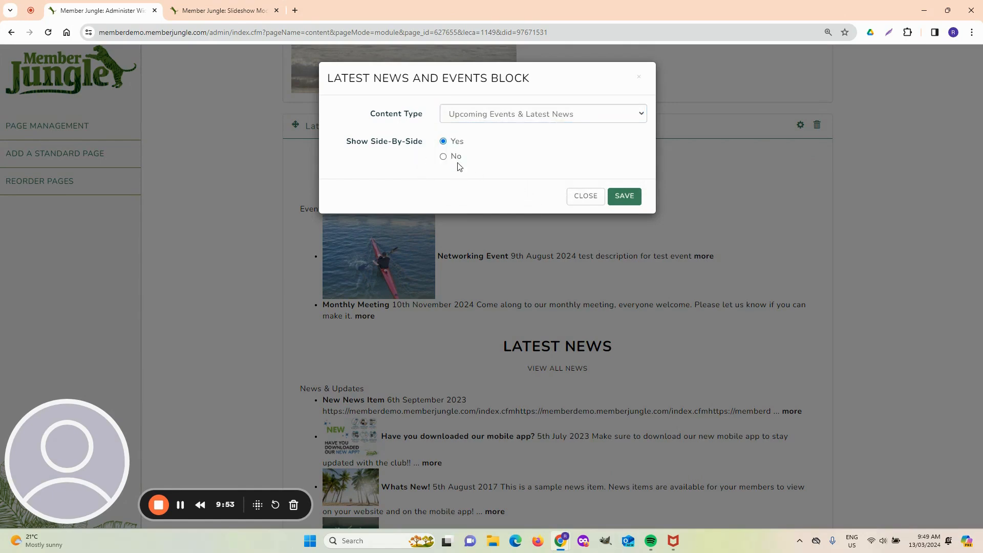
left_click(584, 204)
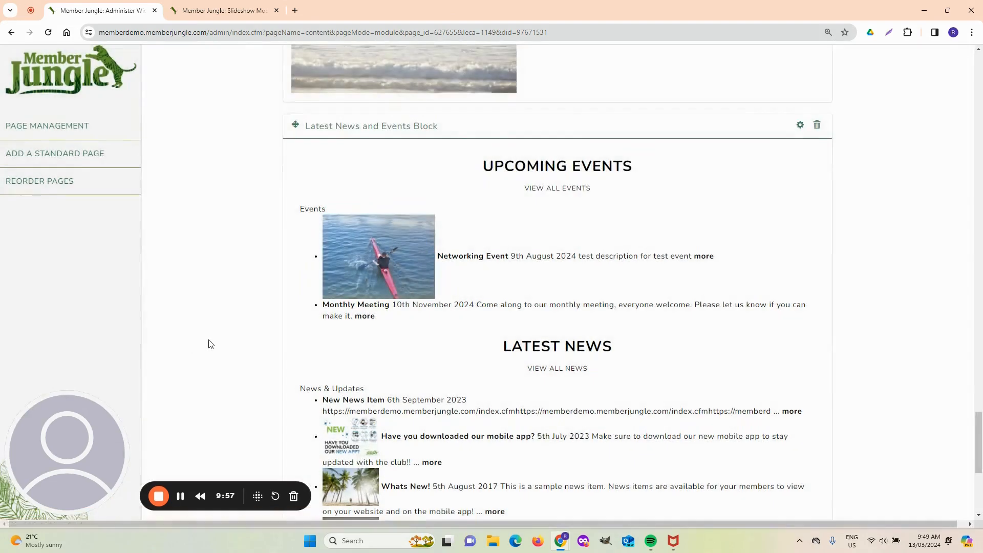
Browse the Events and Membership widgets available to add to the homepage, and close the widget list without adding any
scroll(209, 343, "down", 5)
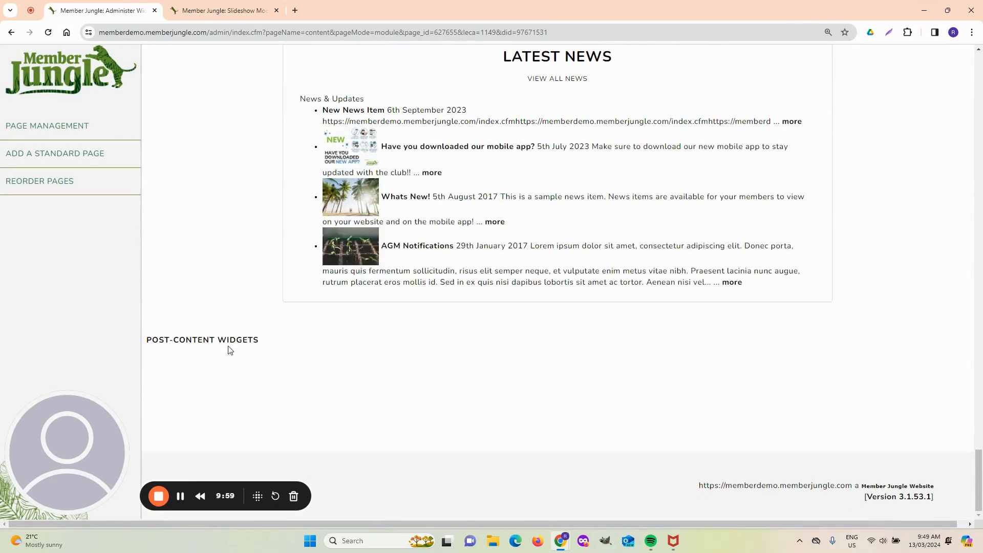
scroll(228, 350, "up", 15)
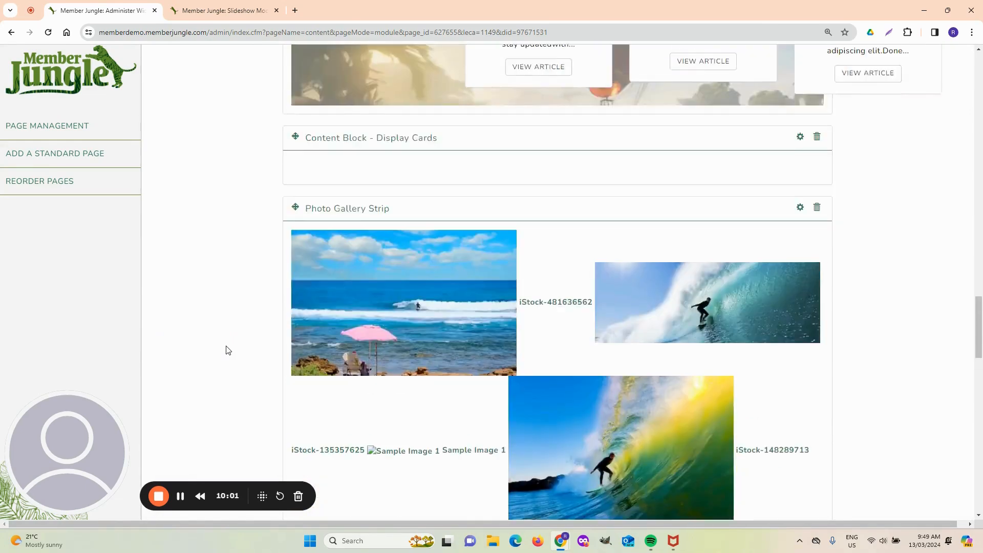
scroll(228, 349, "up", 15)
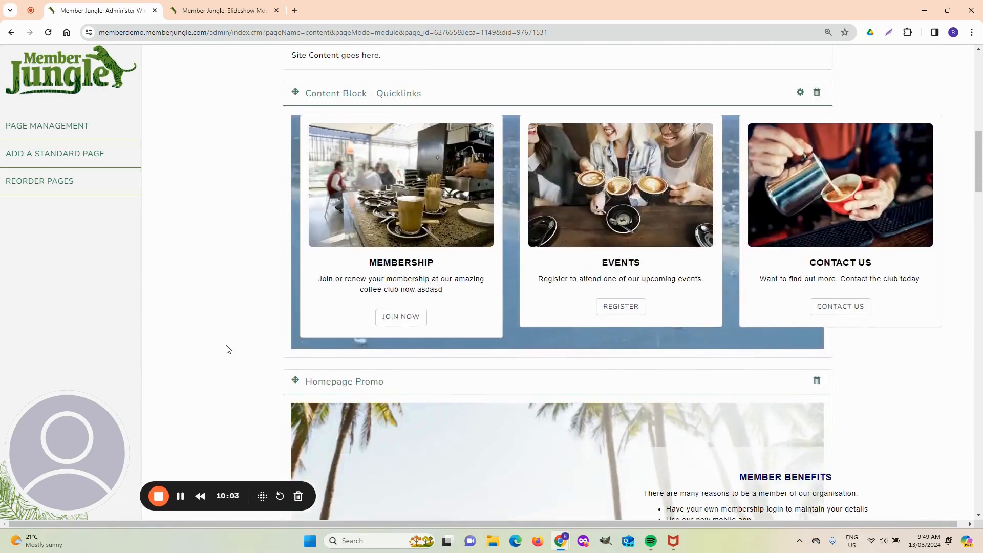
scroll(228, 349, "up", 10)
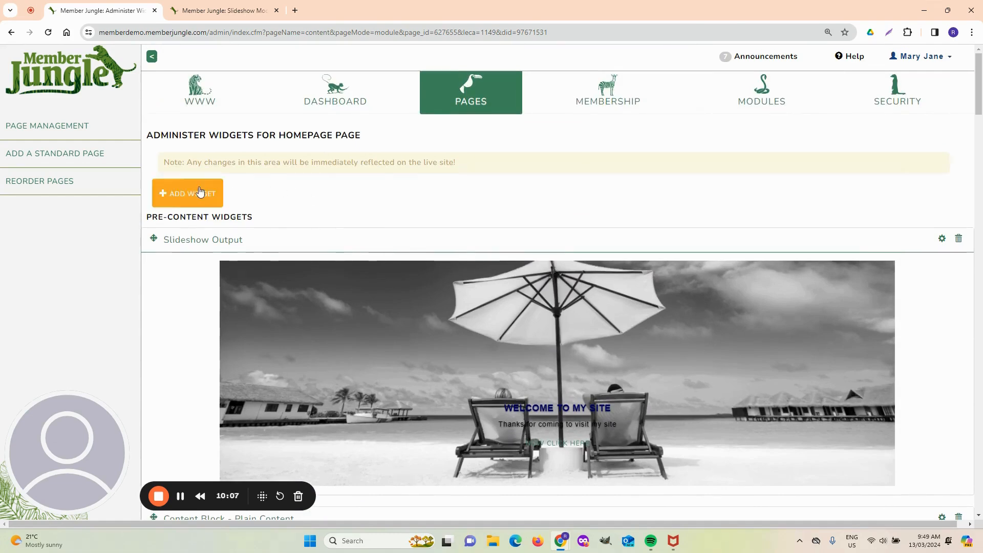
left_click(186, 200)
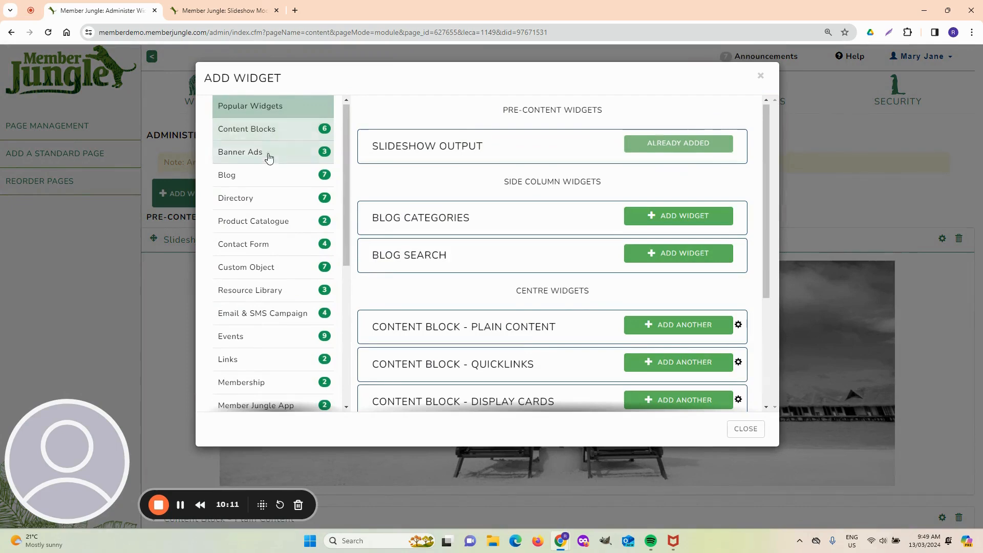
left_click(263, 342)
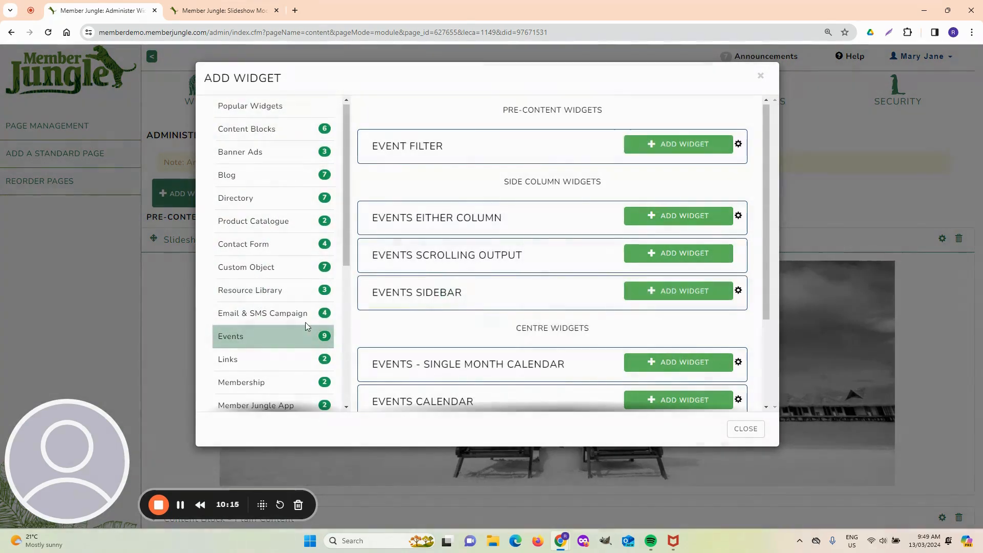
scroll(561, 354, "down", 2)
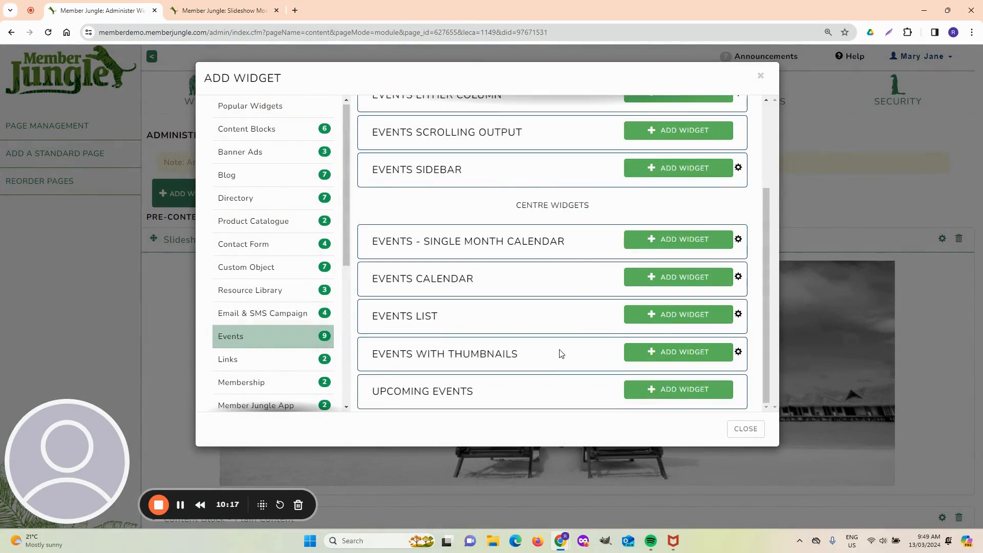
scroll(561, 353, "up", 2)
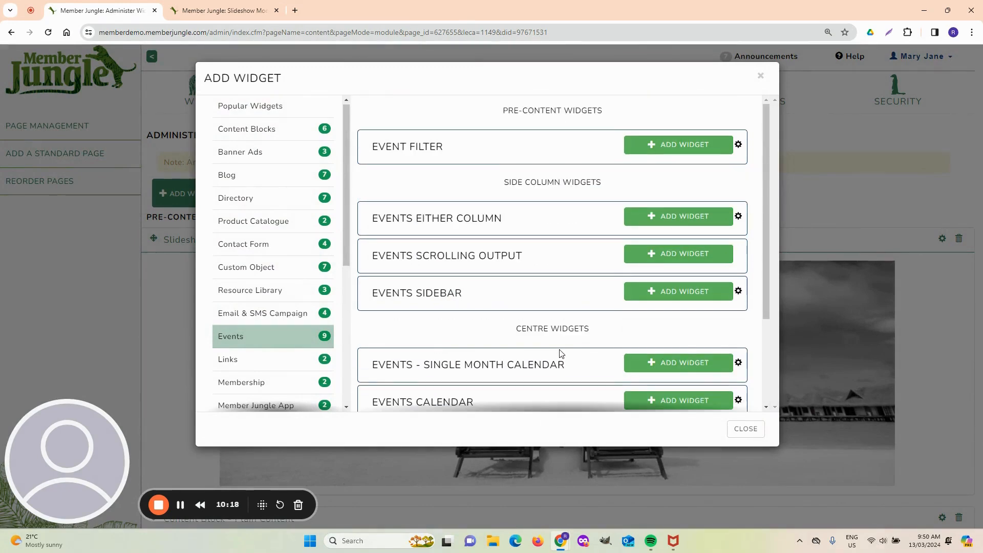
left_click(273, 384)
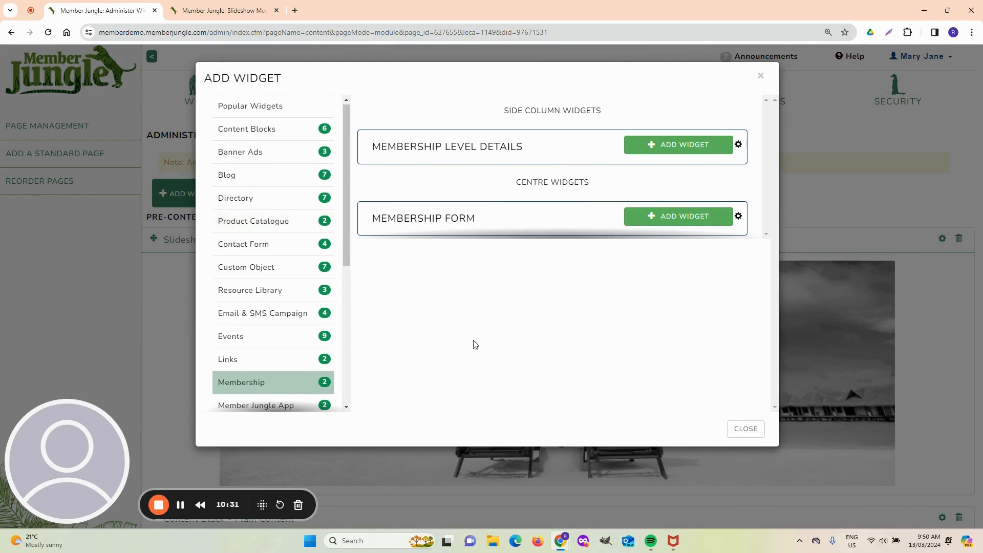
left_click(755, 431)
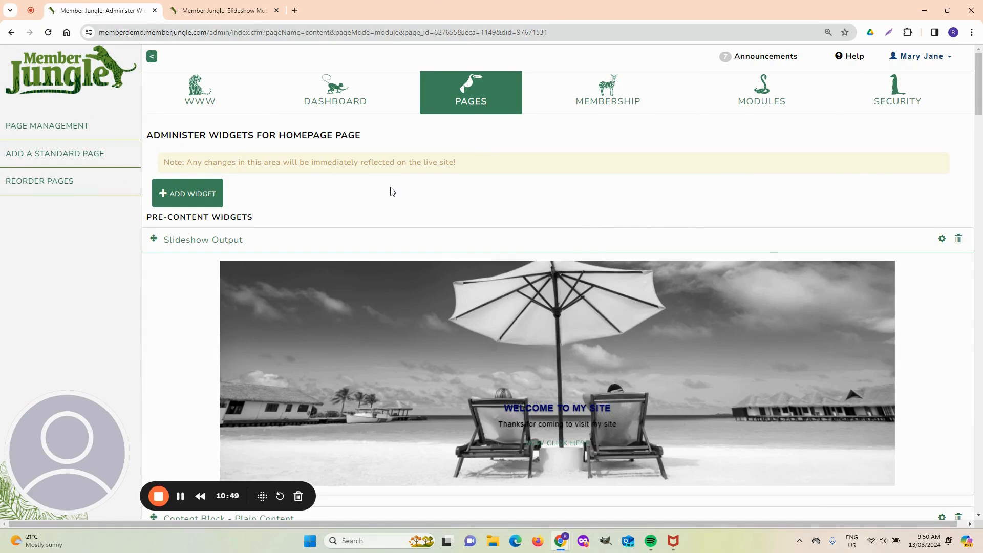
Return to Page Management, expand Test Pages and open its SEO Content Page for editing
left_click(67, 127)
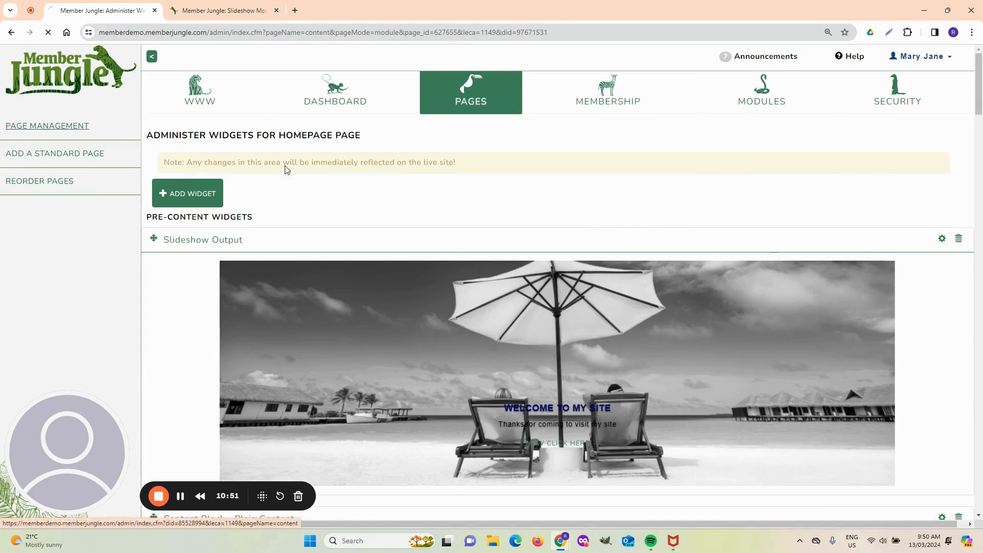
scroll(327, 405, "down", 4)
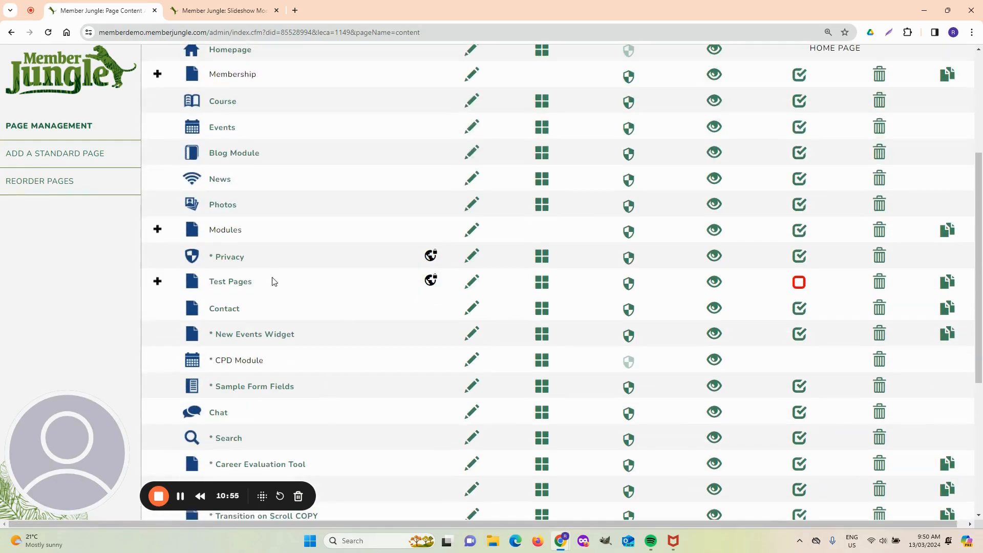
left_click(157, 281)
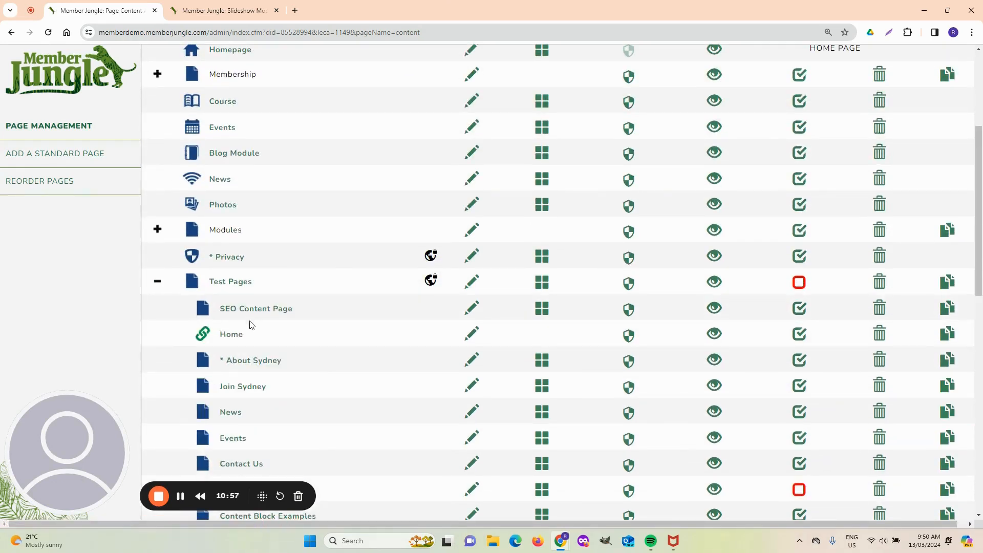
left_click(472, 309)
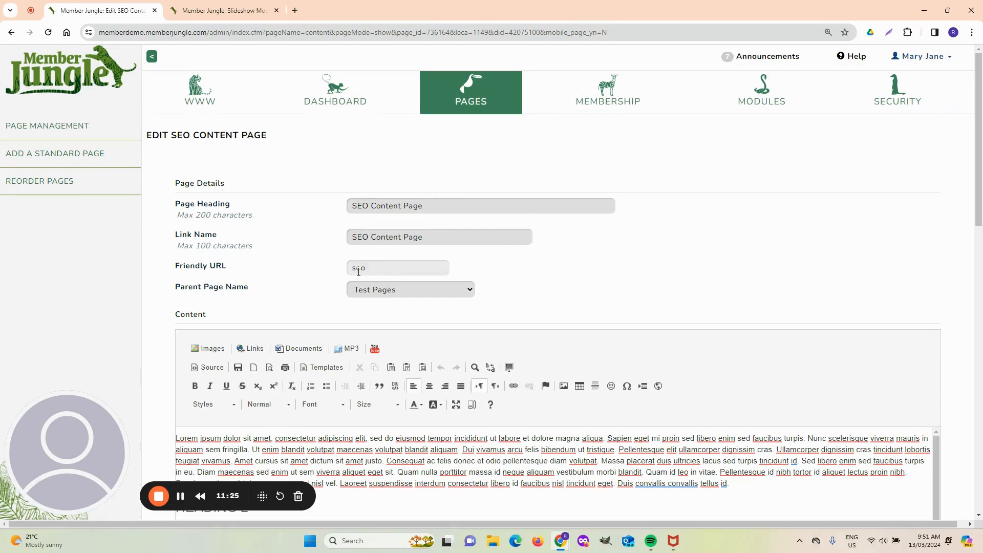
View the live website in the second browser tab, open its Course page and highlight the /course friendly URL in the address
left_click(242, 5)
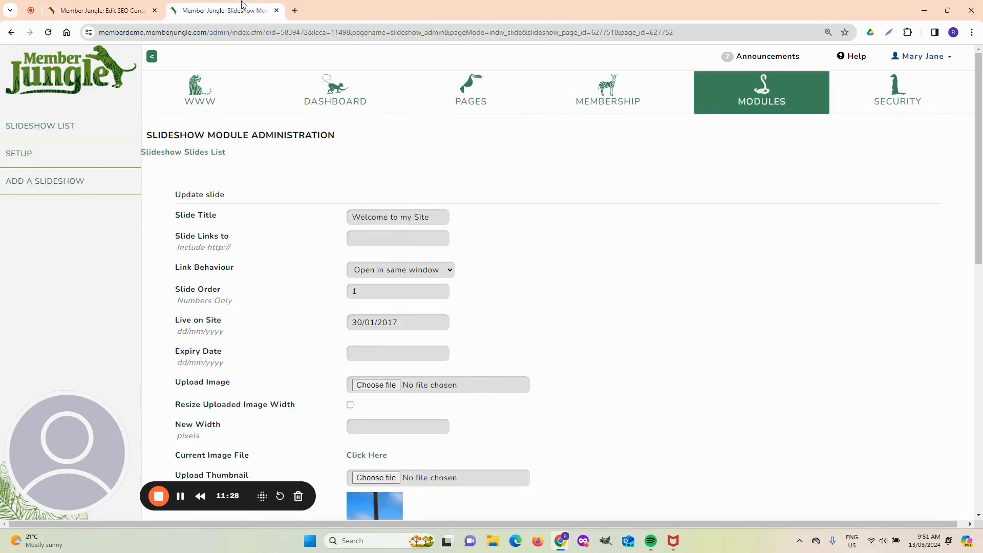
left_click(225, 114)
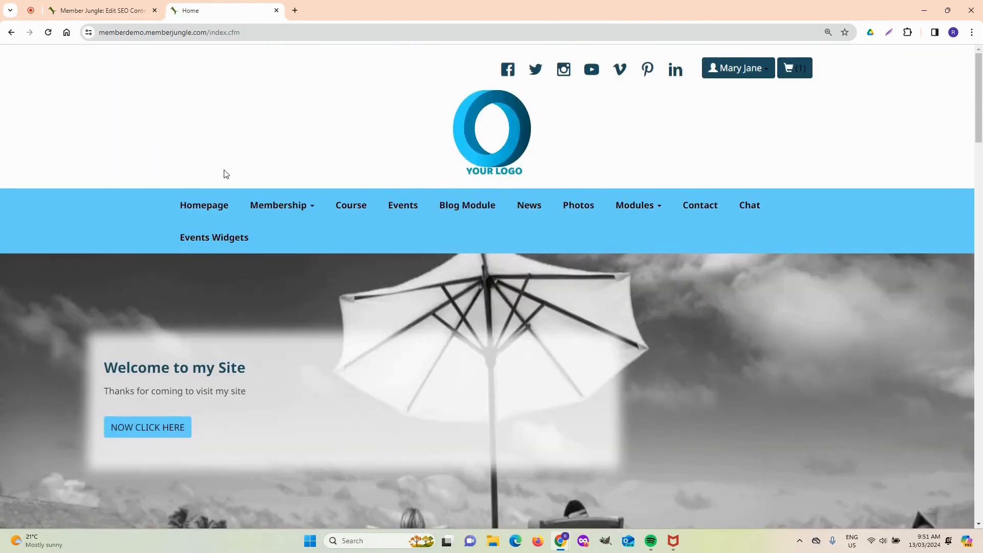
left_click(368, 207)
mouse_move(312, 214)
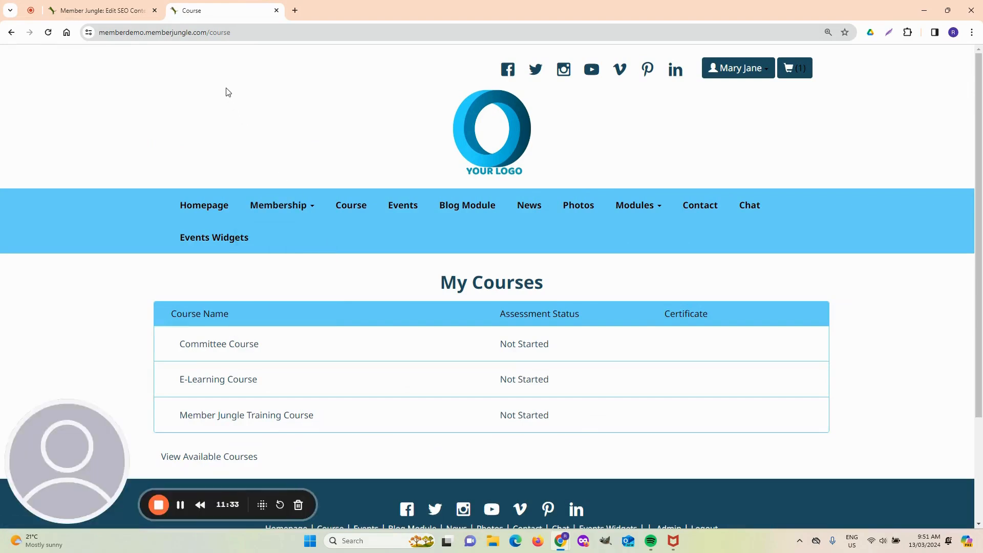
left_click_drag(206, 31, 240, 22)
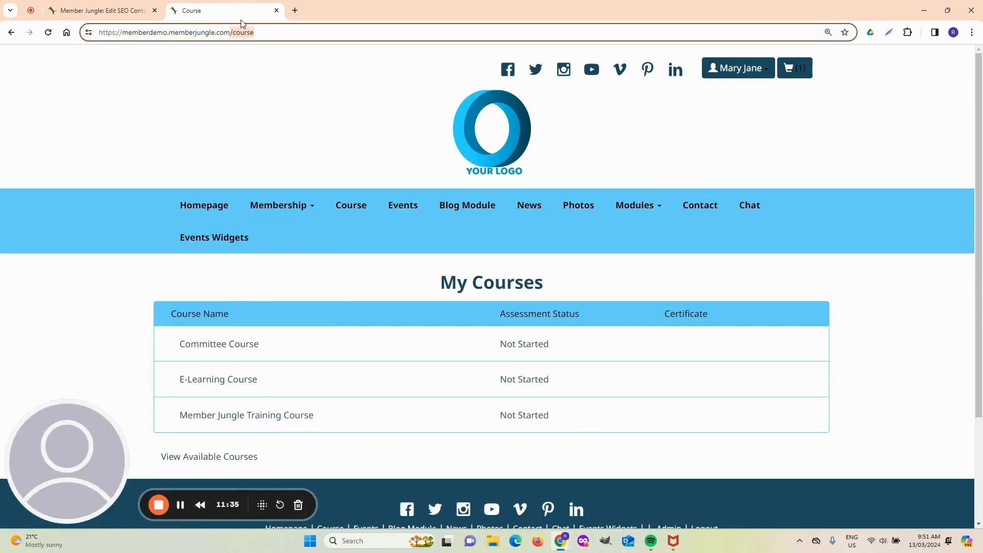
left_click(287, 105)
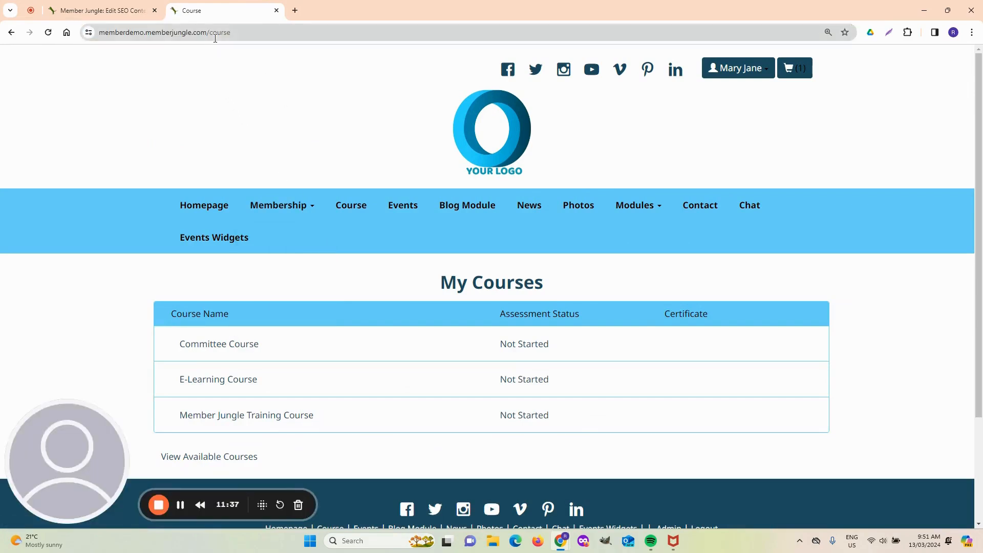
Return to the SEO Content Page editor and review its Link Name, Friendly URL and Parent Page Name choices without changing them
left_click(87, 10)
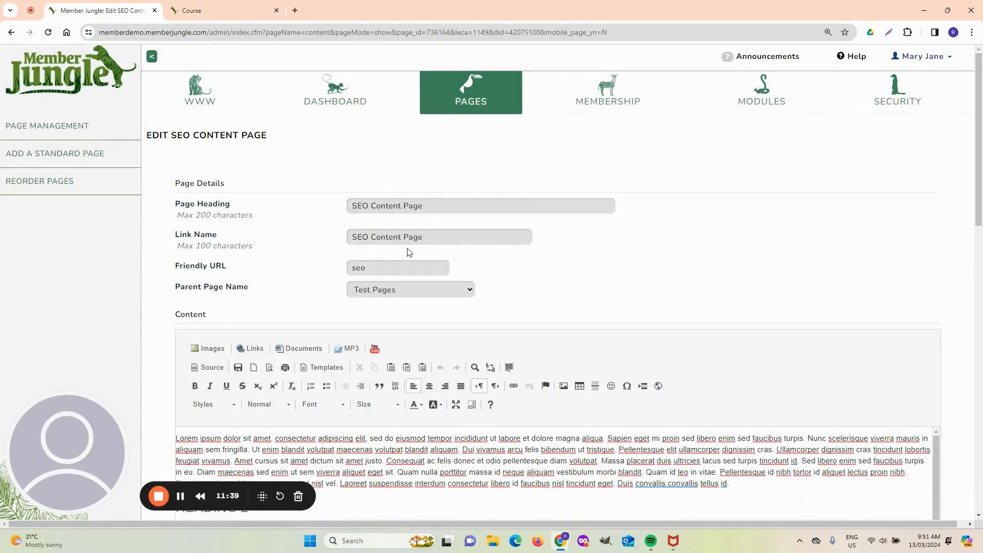
left_click_drag(429, 237, 346, 248)
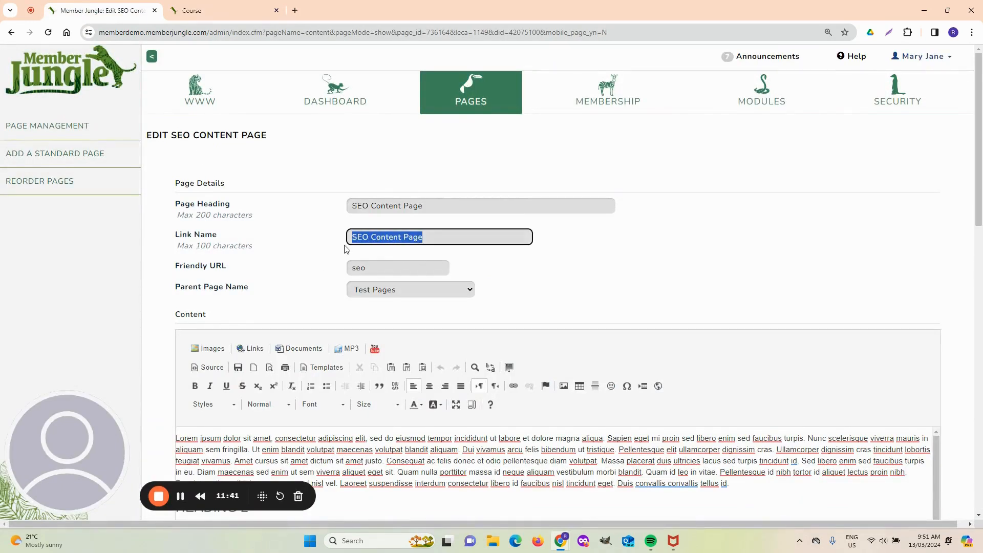
left_click(336, 240)
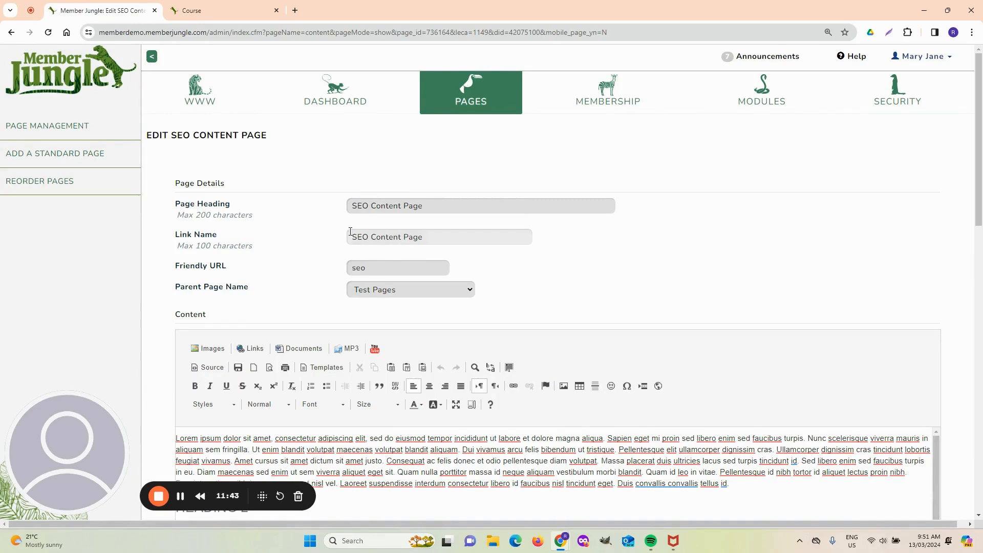
left_click(367, 266)
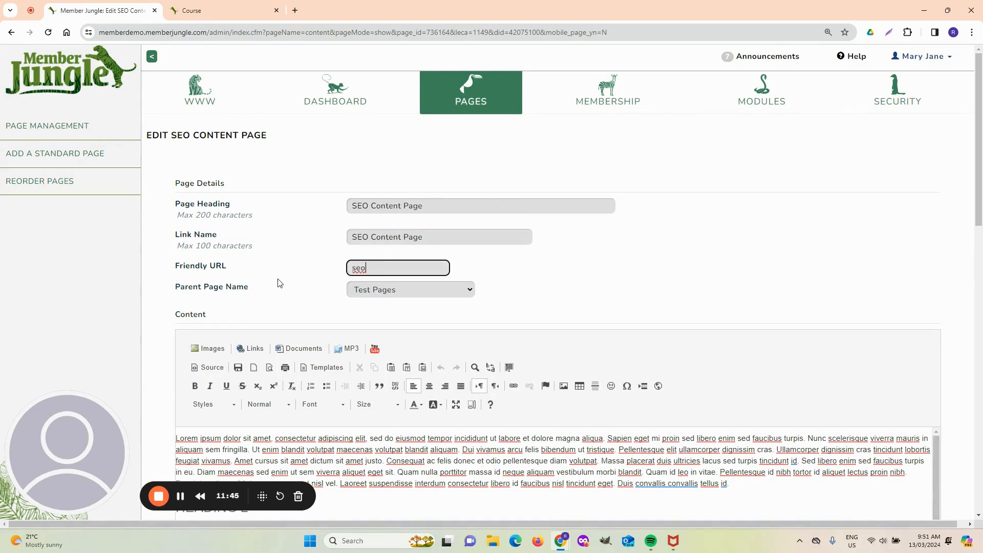
left_click(470, 290)
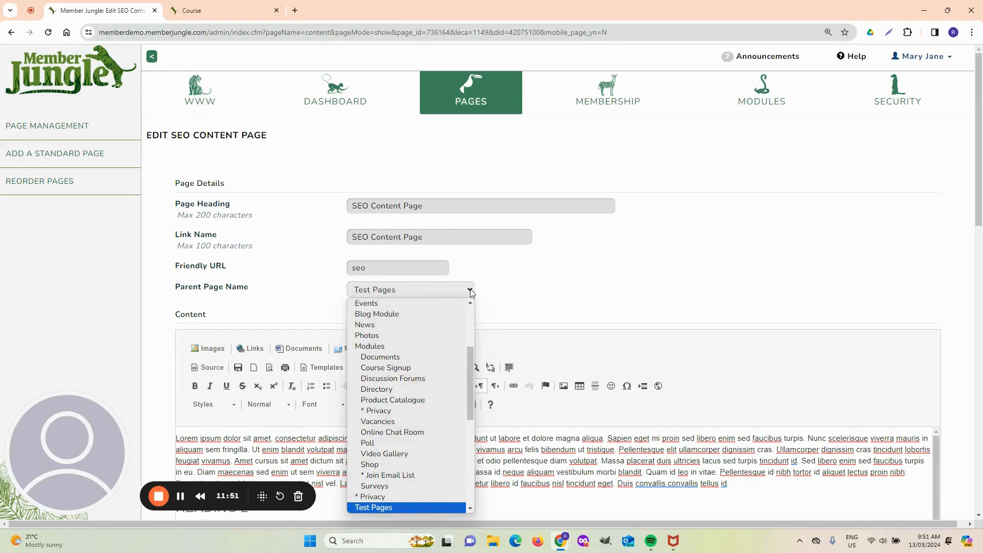
left_click(520, 298)
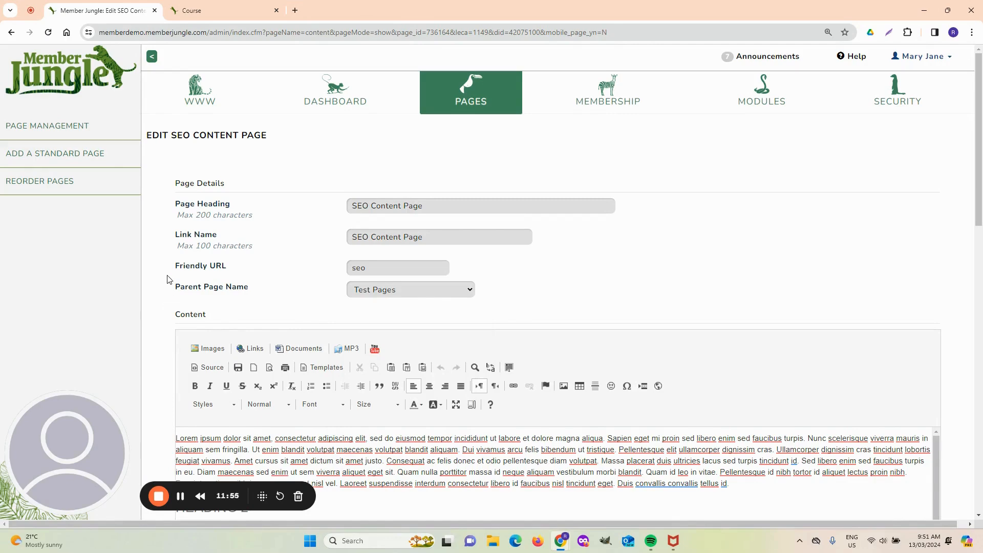
Review the Module Name choices for the SEO Content Page, keeping Plain Page
scroll(148, 284, "down", 4)
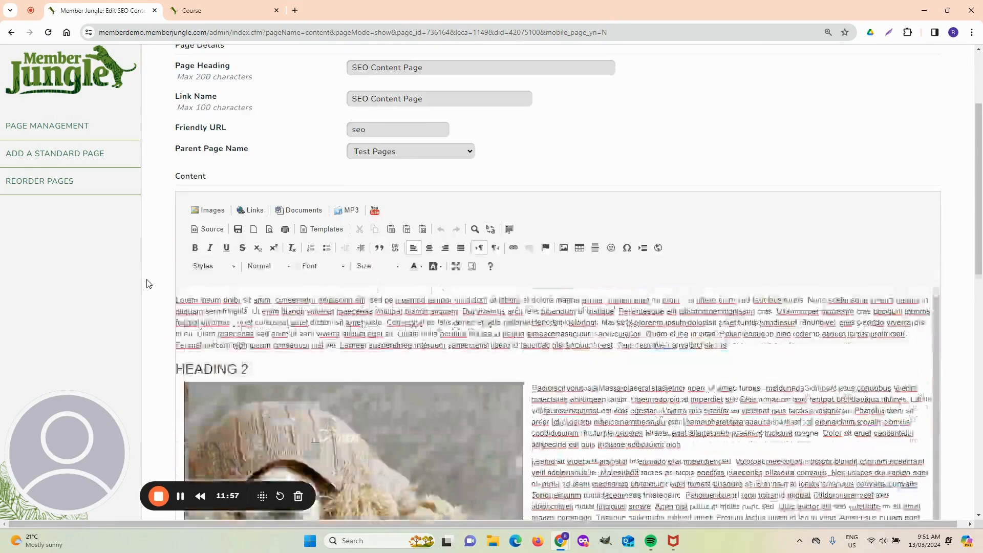
scroll(148, 283, "up", 3)
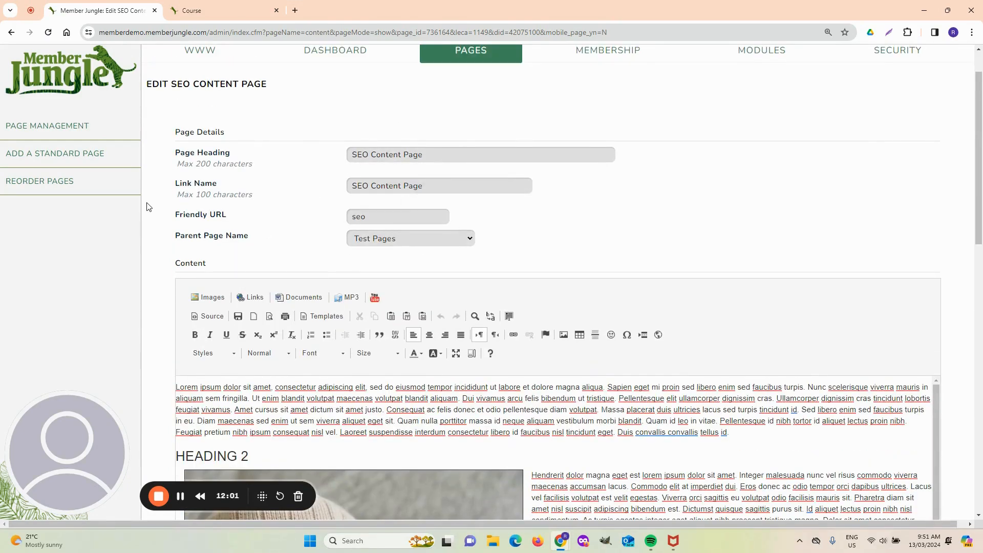
scroll(66, 299, "down", 15)
scroll(70, 301, "up", 1)
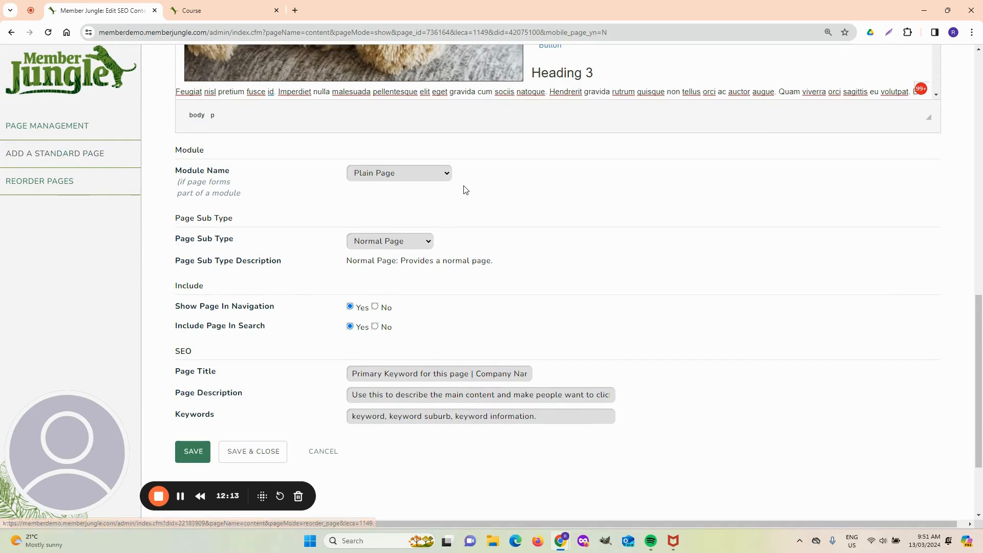
left_click(449, 174)
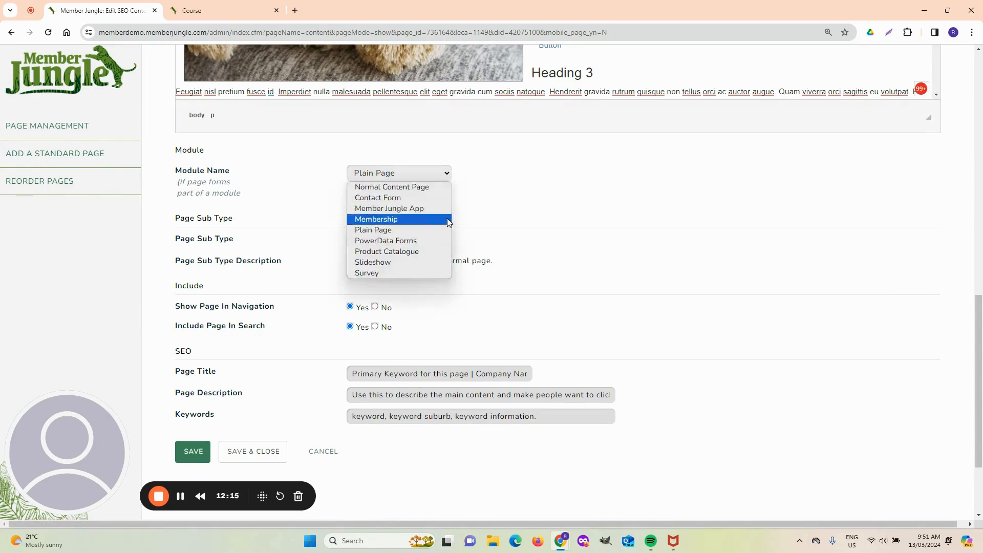
left_click(501, 214)
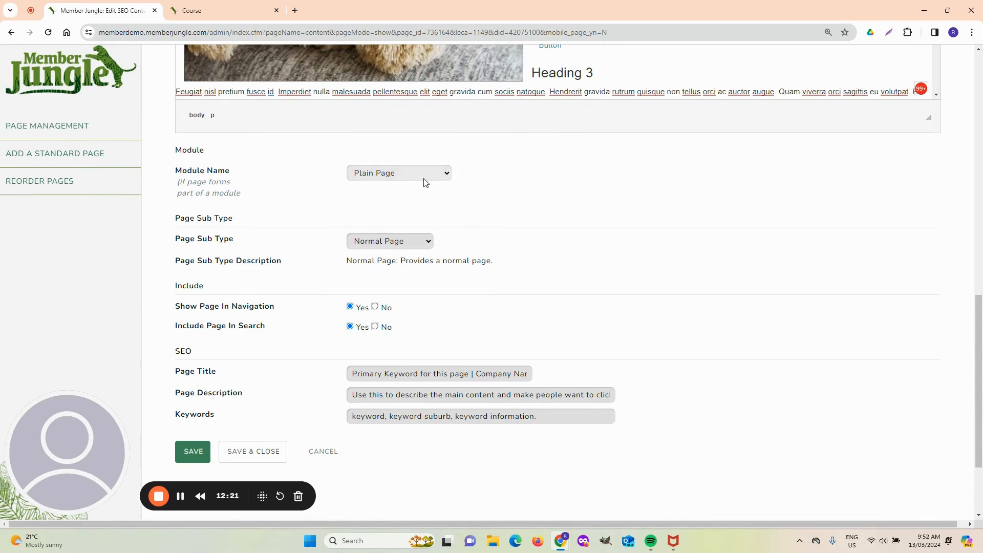
Set the Page Sub Type to Navigation Node and compare it with the Membership submenu on the live website
left_click(429, 244)
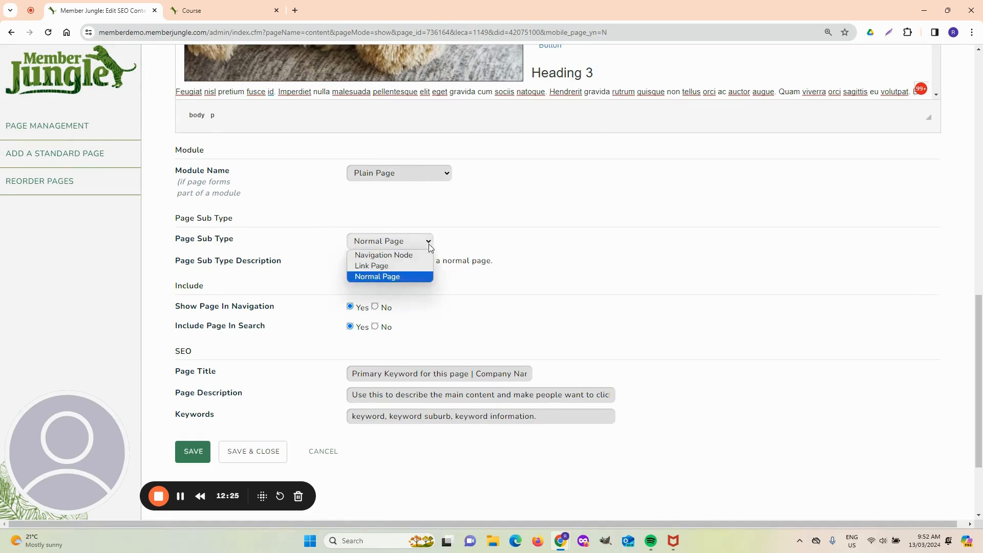
left_click(426, 256)
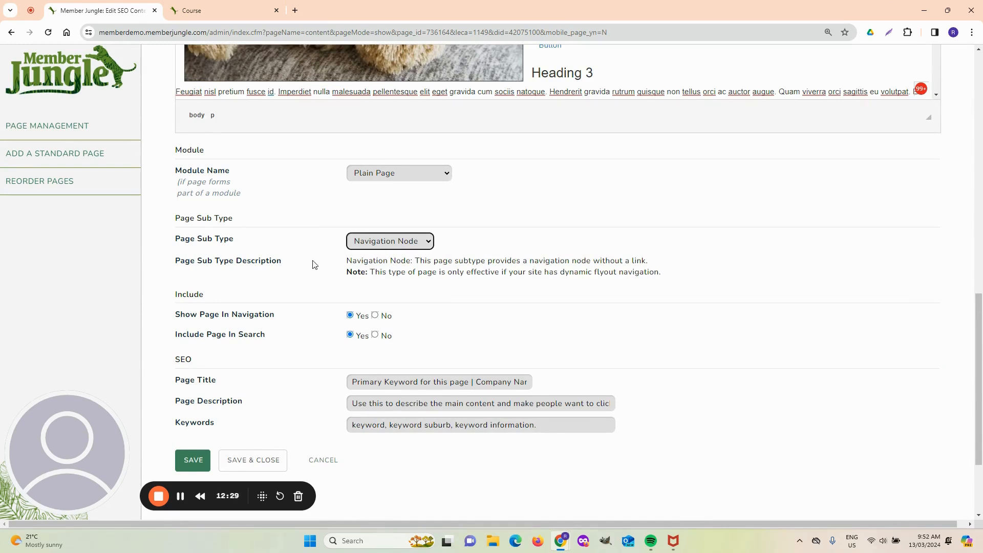
left_click(192, 10)
mouse_move(281, 231)
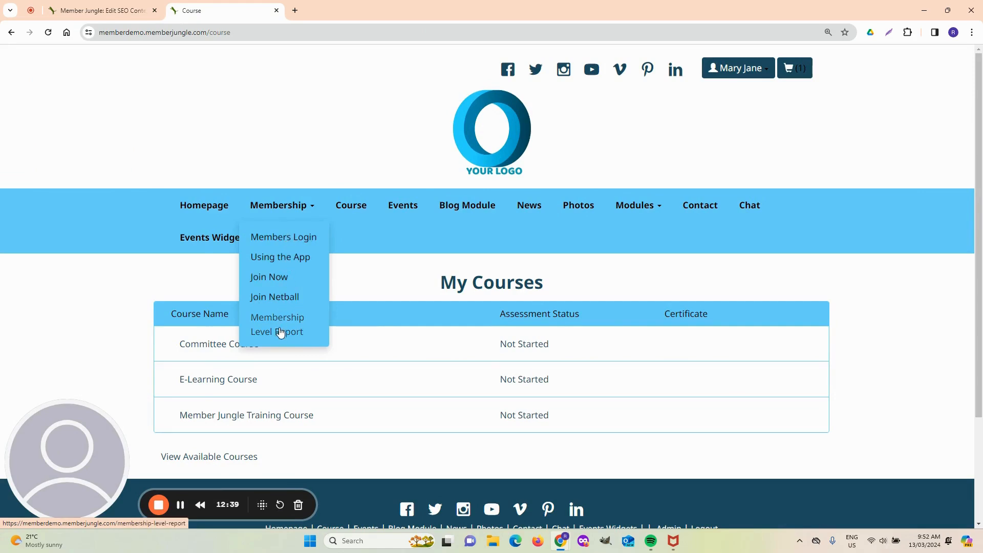
left_click(123, 10)
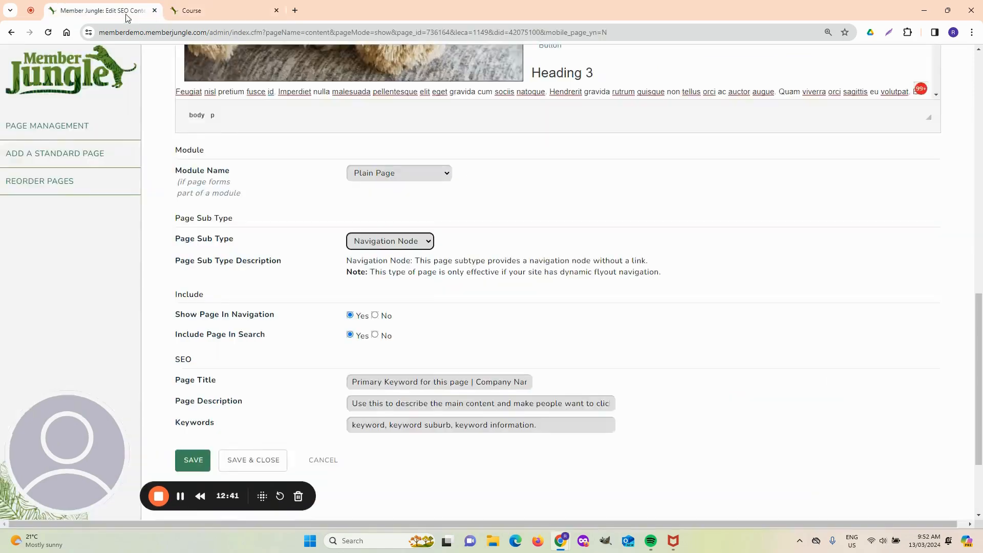
Switch the Page Sub Type to Link Page to view its URL options, and set it back to Normal Page
left_click(415, 241)
left_click(392, 265)
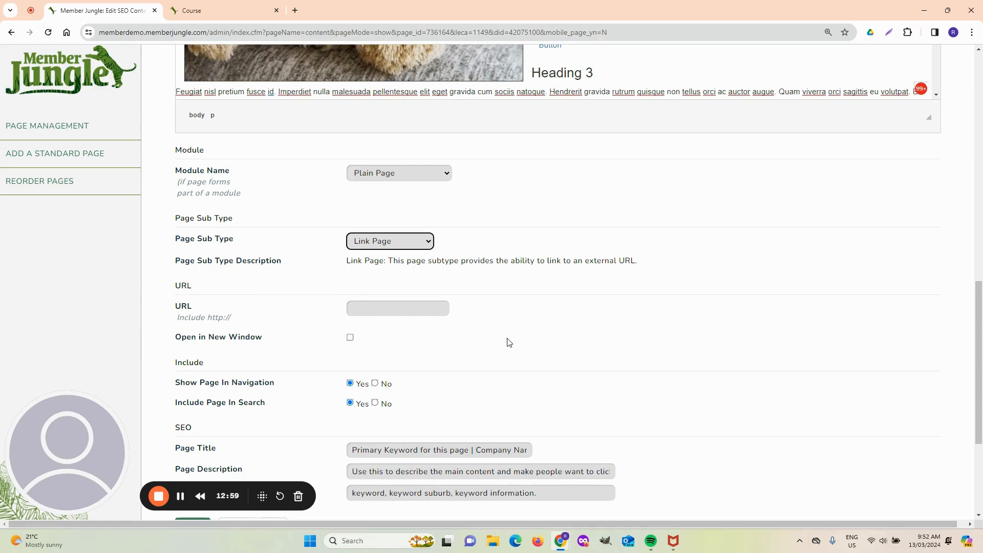
left_click(416, 242)
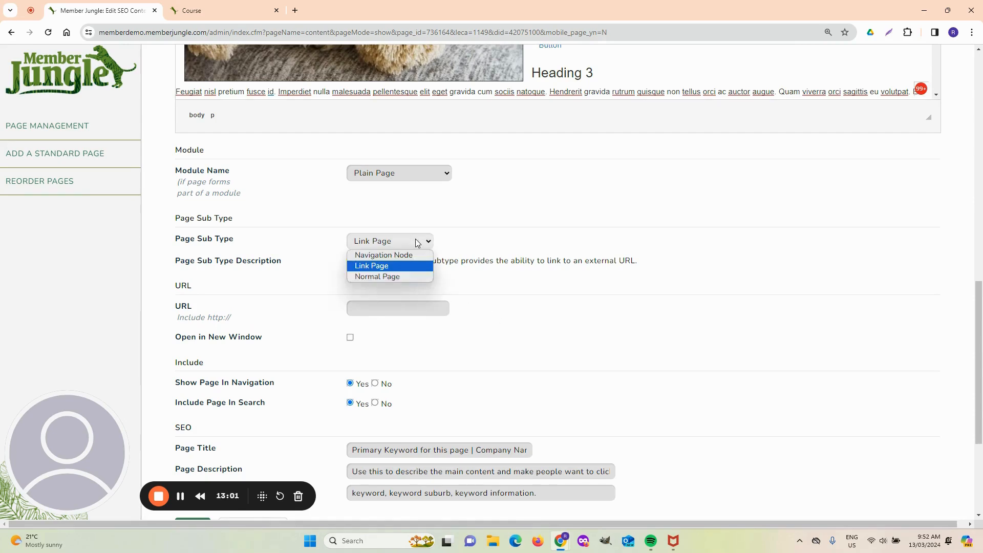
left_click(400, 277)
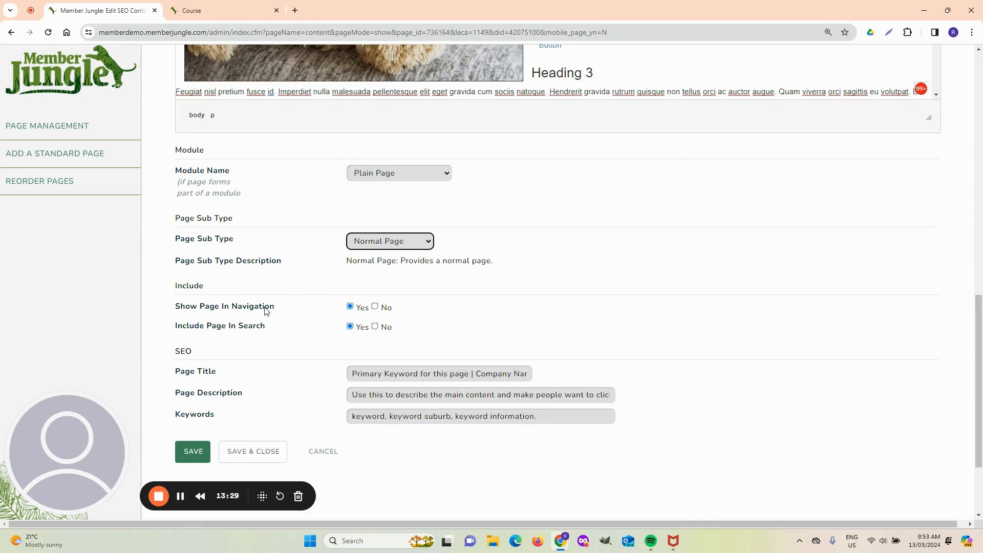
Compare the Show Page In Navigation and Include Page In Search settings with the live website's navigation, and return to the page editor
left_click(191, 11)
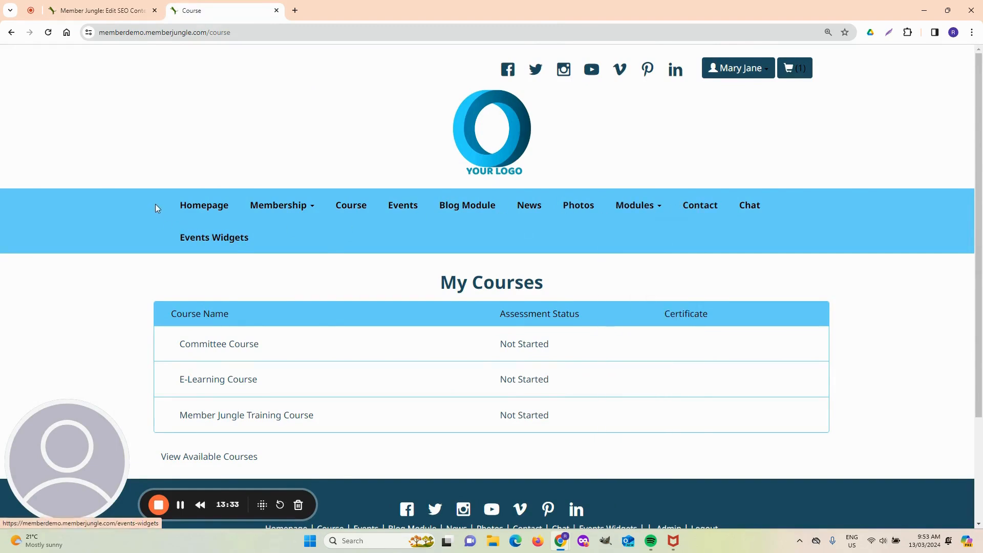
left_click(97, 10)
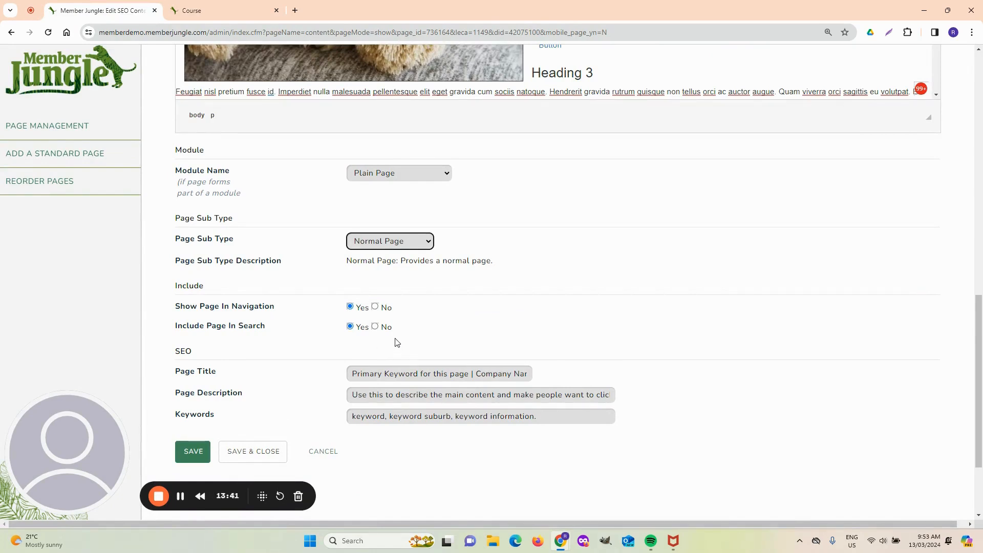
left_click(243, 17)
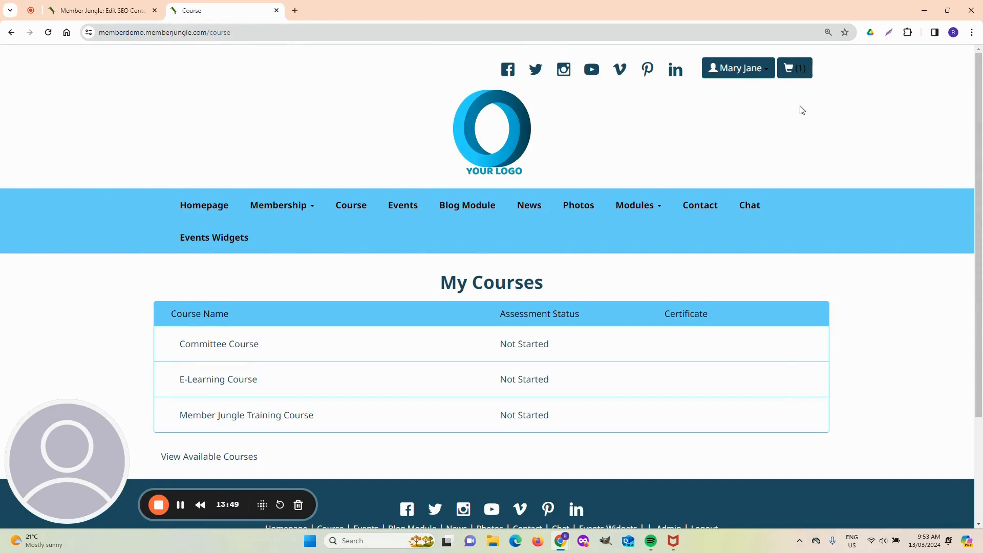
left_click(130, 13)
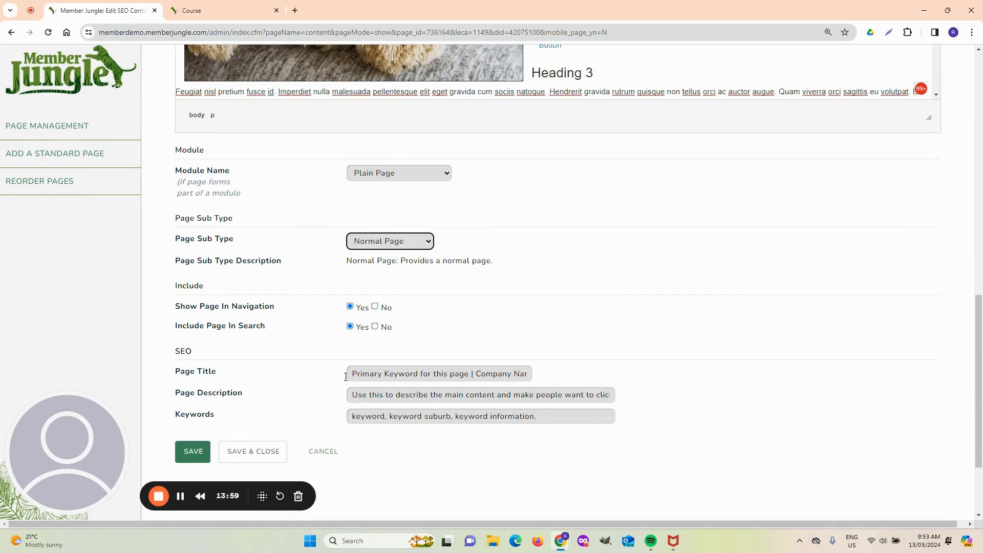
Review the page details, content and SEO title, description and keyword fields, and look at the Organisation Settings option in the account menu
scroll(146, 328, "up", 10)
scroll(147, 328, "up", 2)
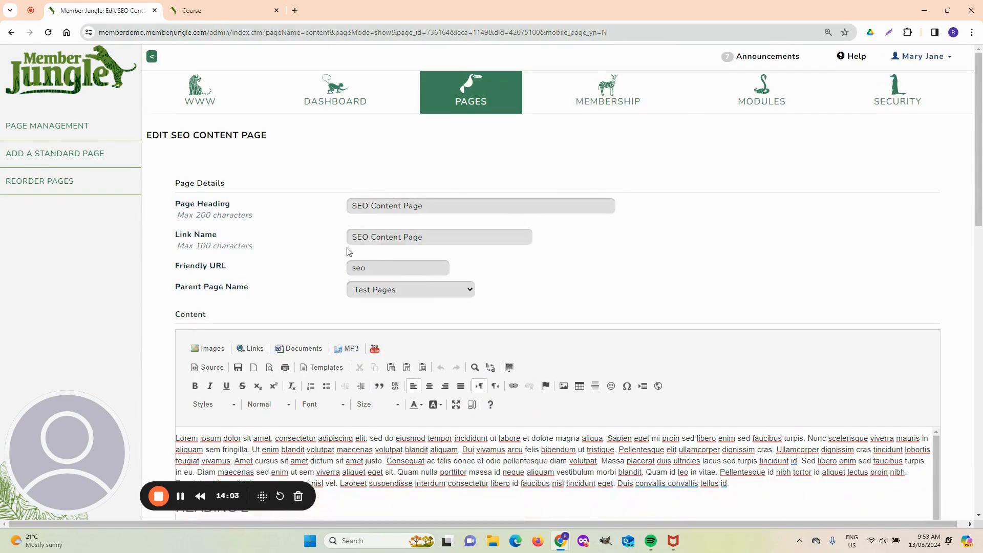
scroll(167, 385, "down", 12)
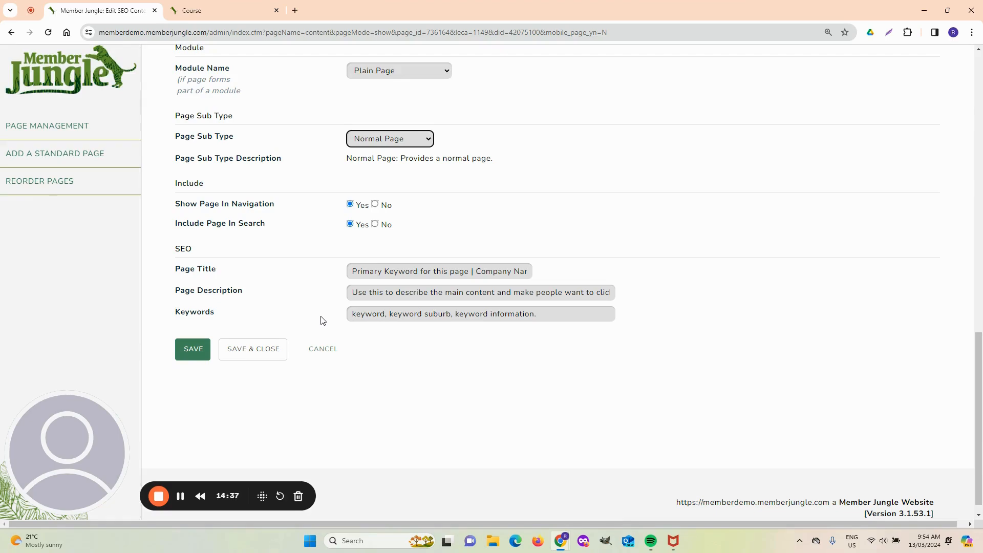
scroll(323, 319, "up", 10)
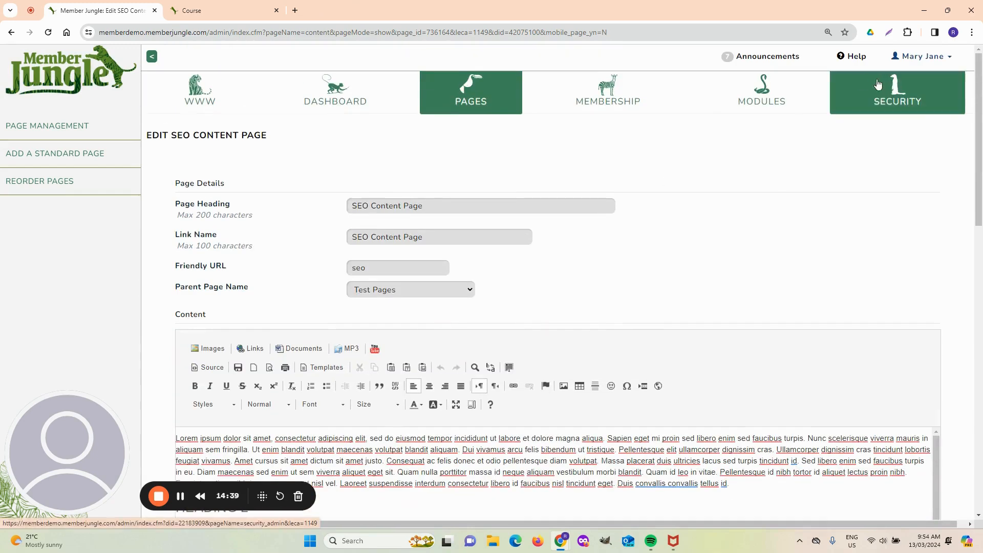
mouse_move(968, 56)
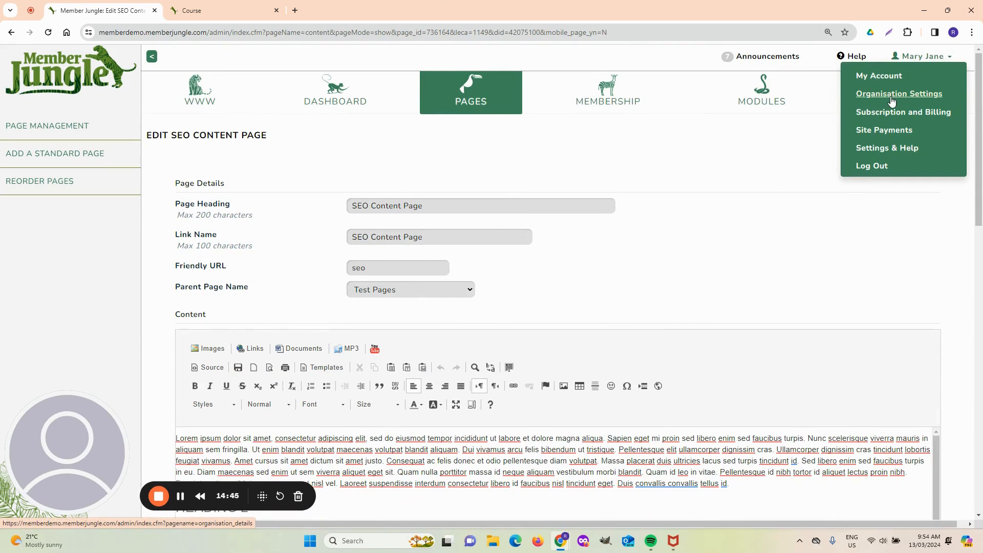
scroll(154, 367, "down", 2)
scroll(154, 367, "down", 3)
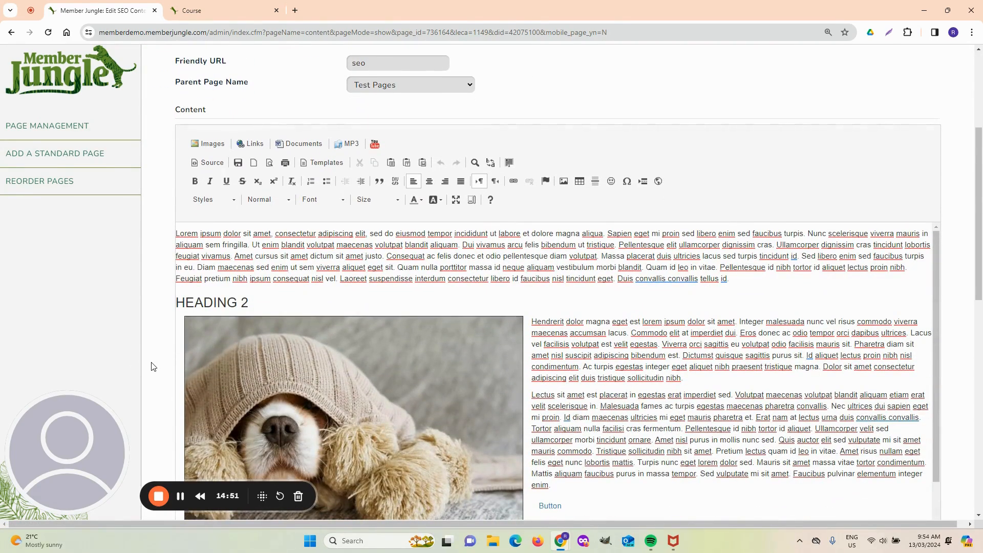
scroll(154, 367, "down", 8)
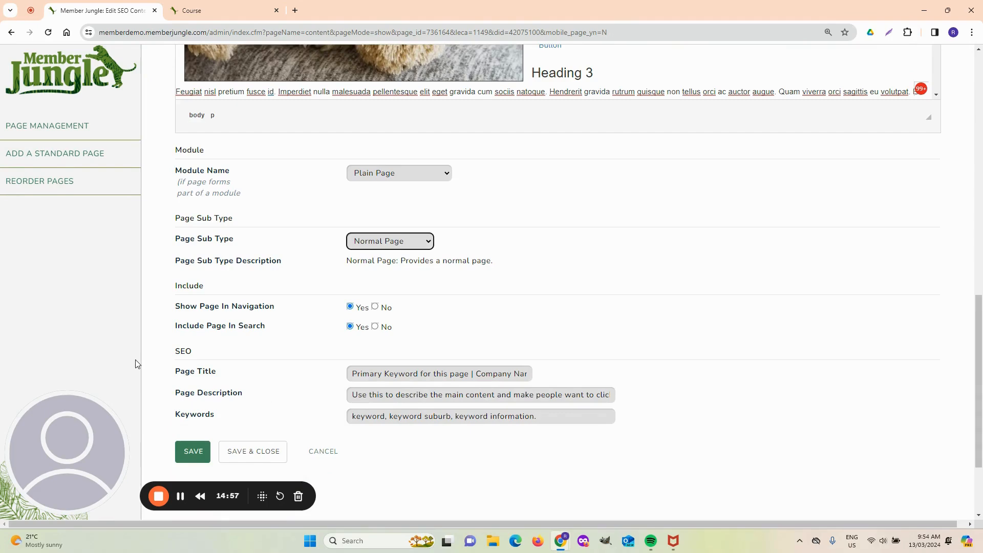
scroll(134, 364, "up", 5)
scroll(137, 364, "up", 3)
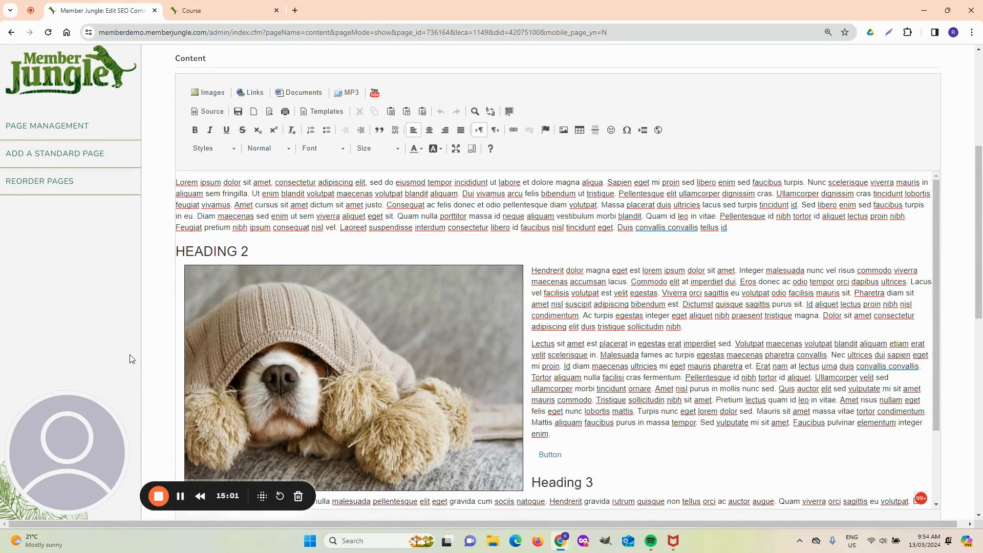
scroll(134, 361, "up", 3)
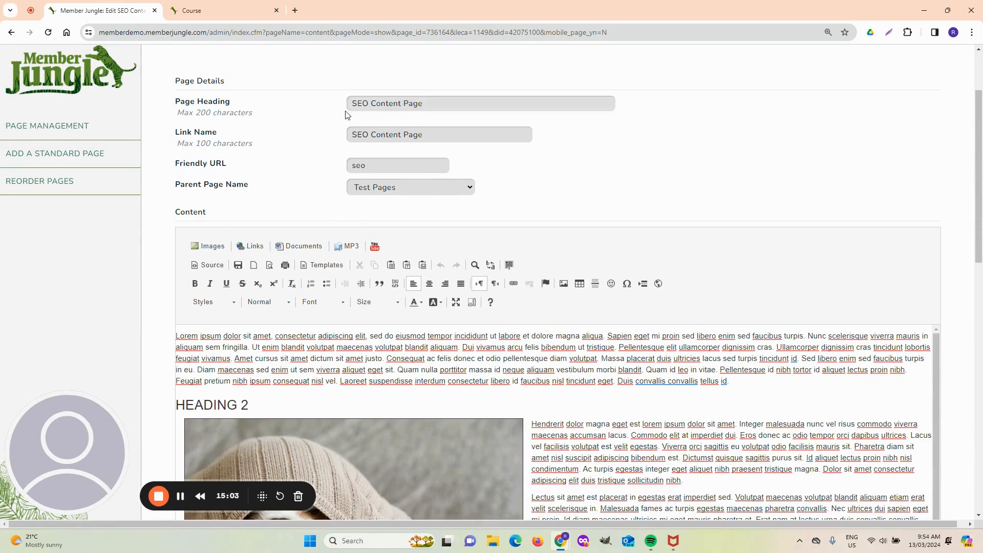
Browse the Page Images and Global Images in the content editor's image selector, and close it without inserting any
scroll(153, 358, "down", 2)
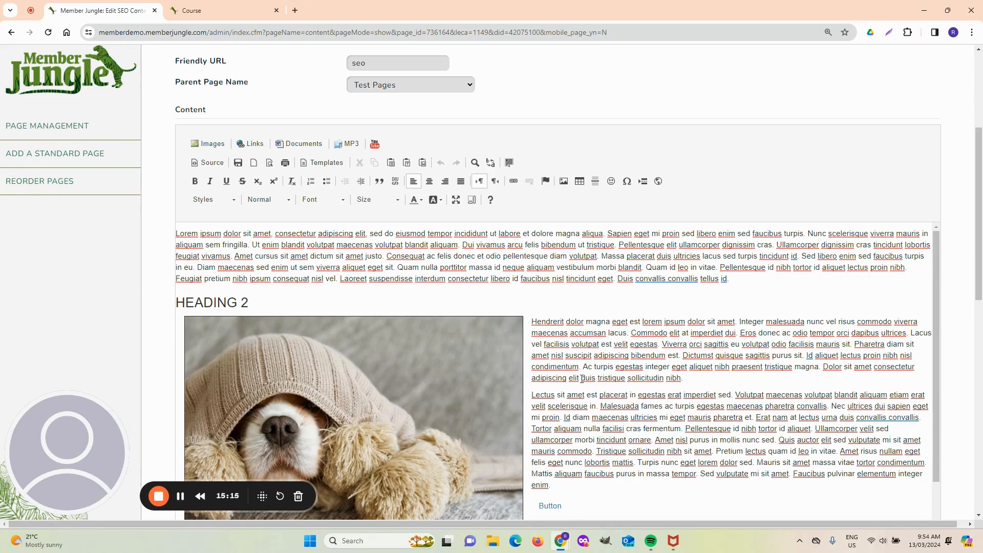
right_click(218, 255)
left_click(201, 146)
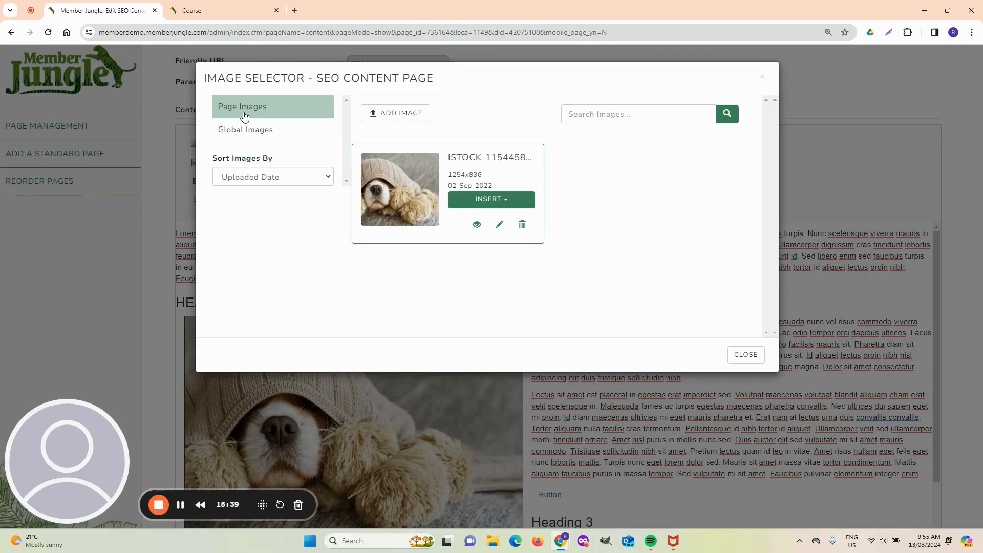
left_click(243, 131)
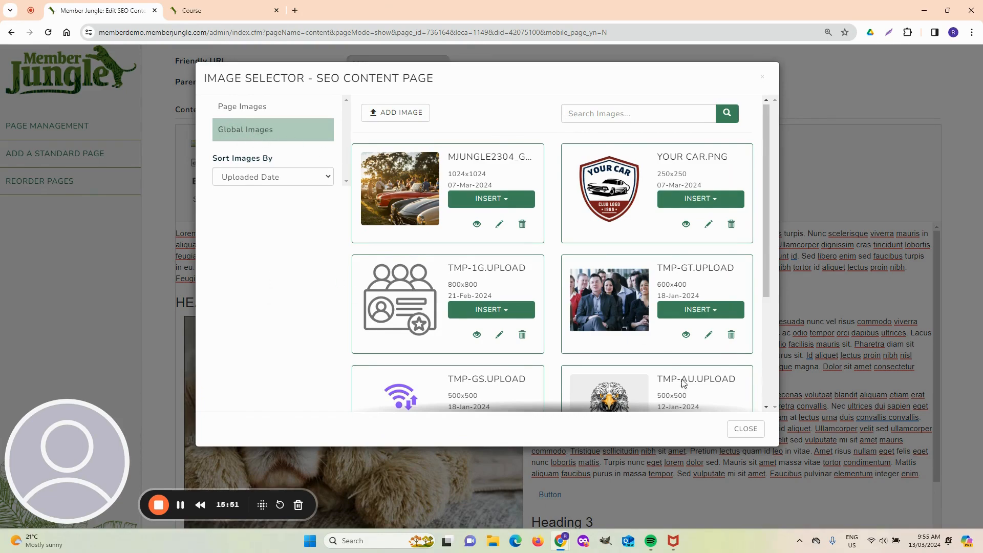
left_click(745, 429)
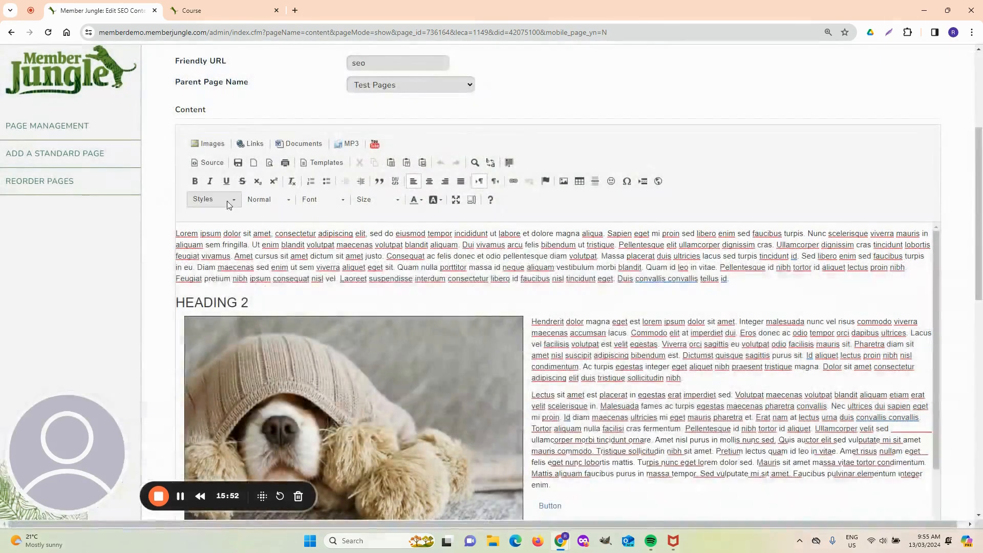
Reopen the content editor's image selector, view the Global Images, and go back to the Page Images
left_click(207, 146)
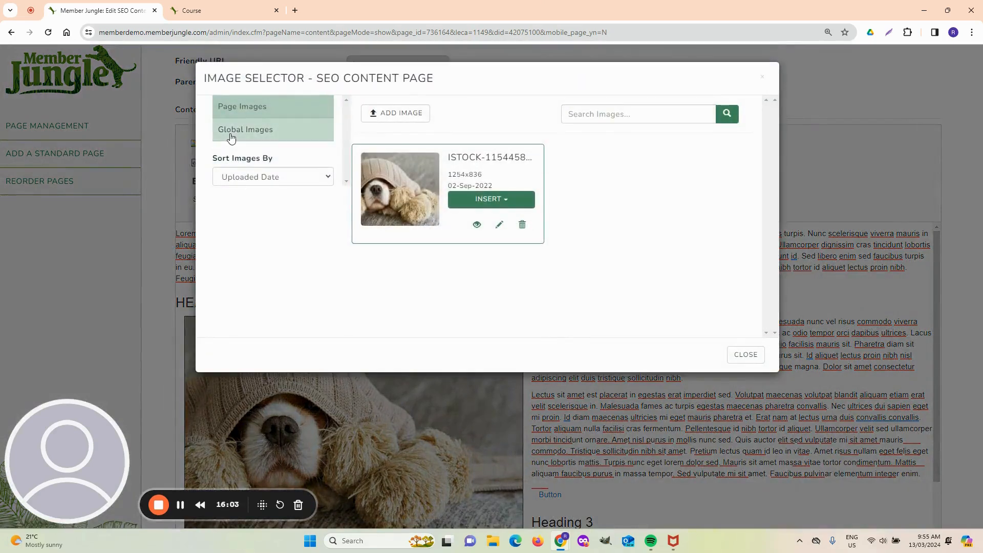
left_click(233, 131)
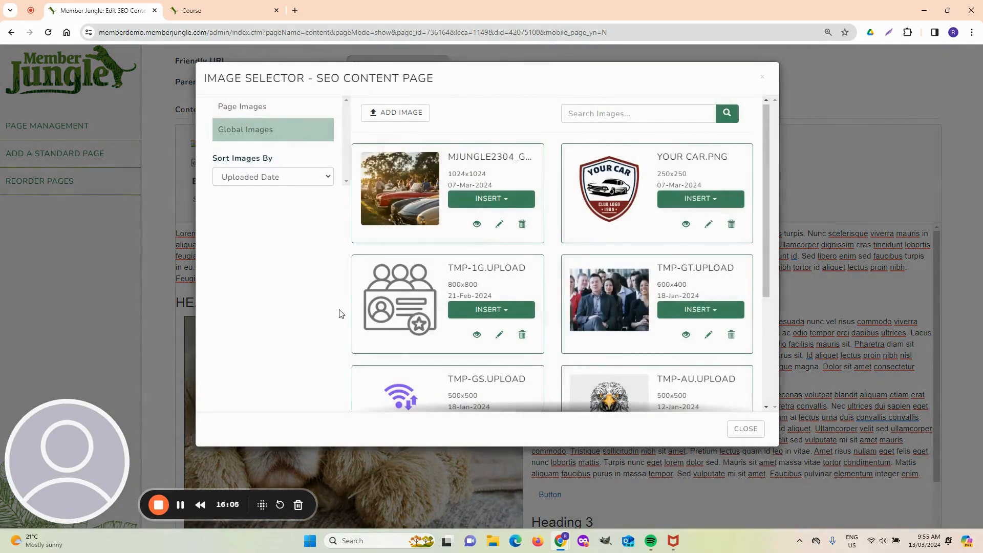
left_click(237, 108)
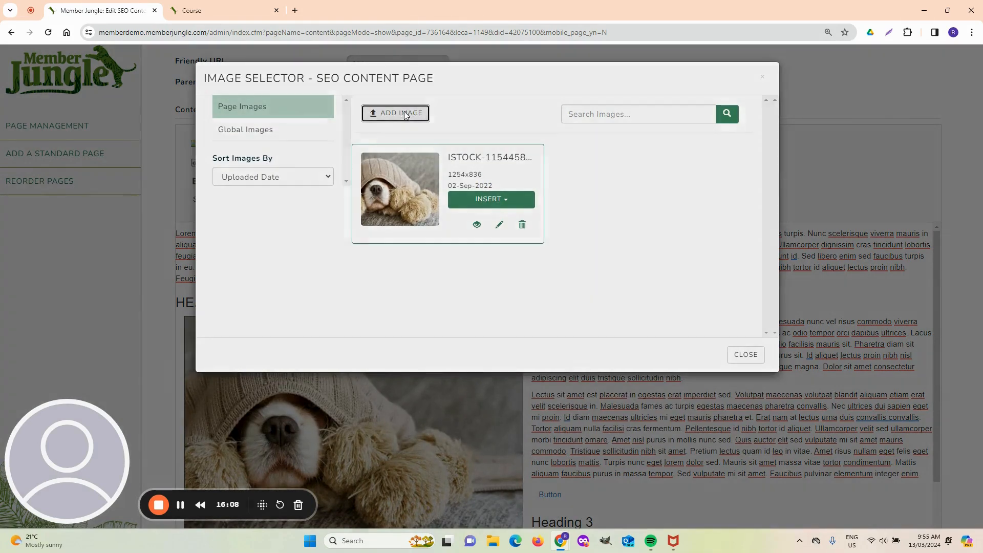
Load the photo of the caps as a new page image, rotate it, try the crop option and reset it
left_click(404, 113)
left_click(406, 112)
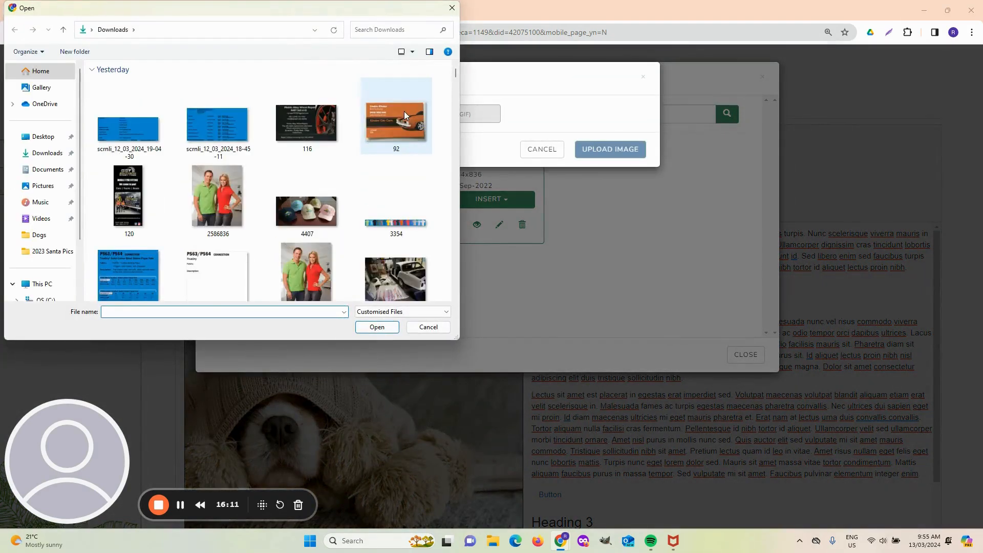
left_click(322, 107)
double_click(322, 108)
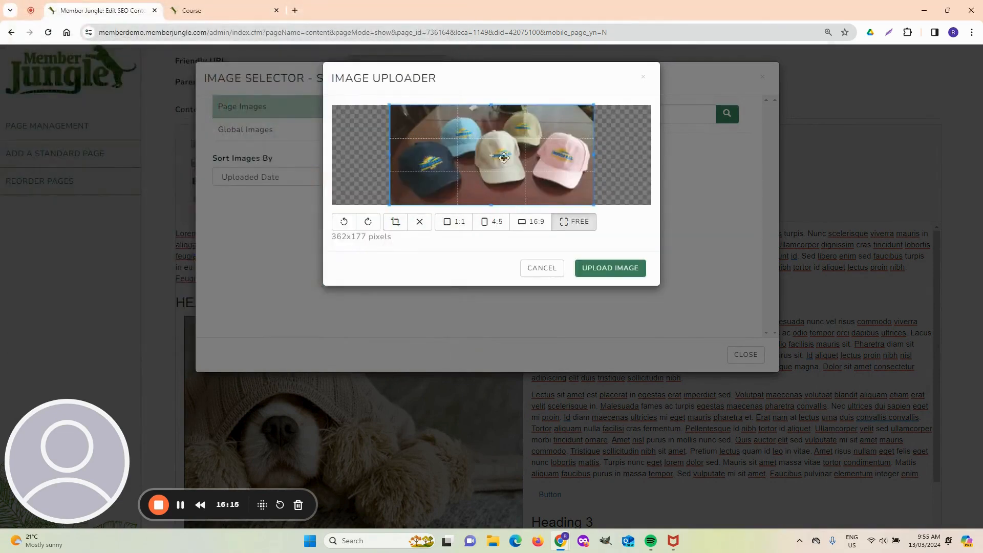
left_click(341, 223)
left_click(391, 225)
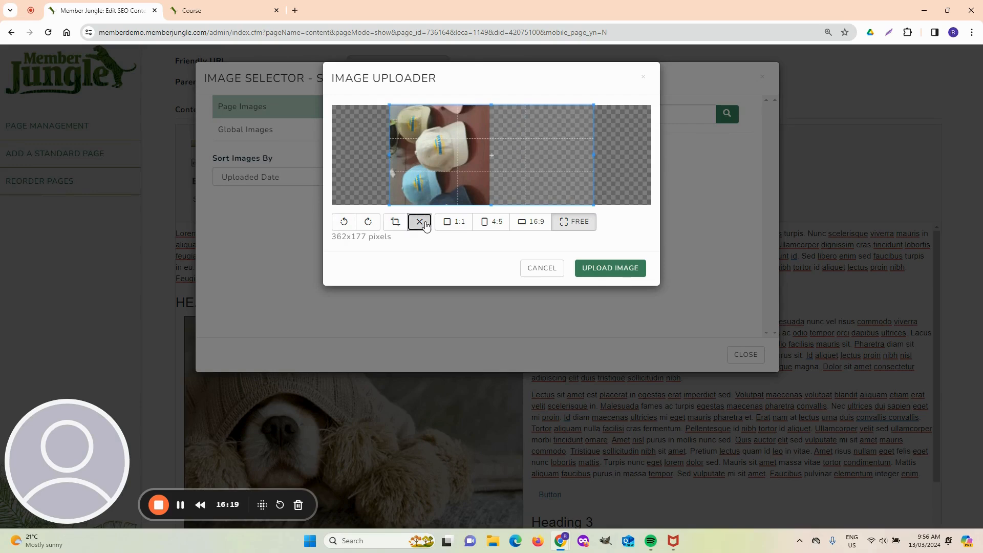
left_click(419, 221)
Try the 1:1, 4:5, 16:9 and Free crop ratios on the caps photo, and cancel the upload
left_click(453, 226)
left_click(492, 223)
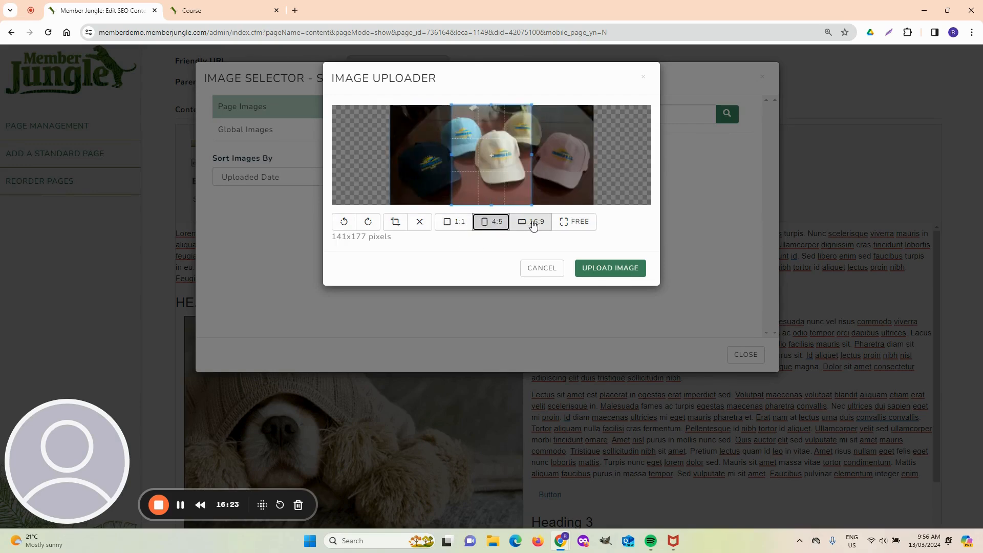
left_click(534, 224)
left_click(575, 223)
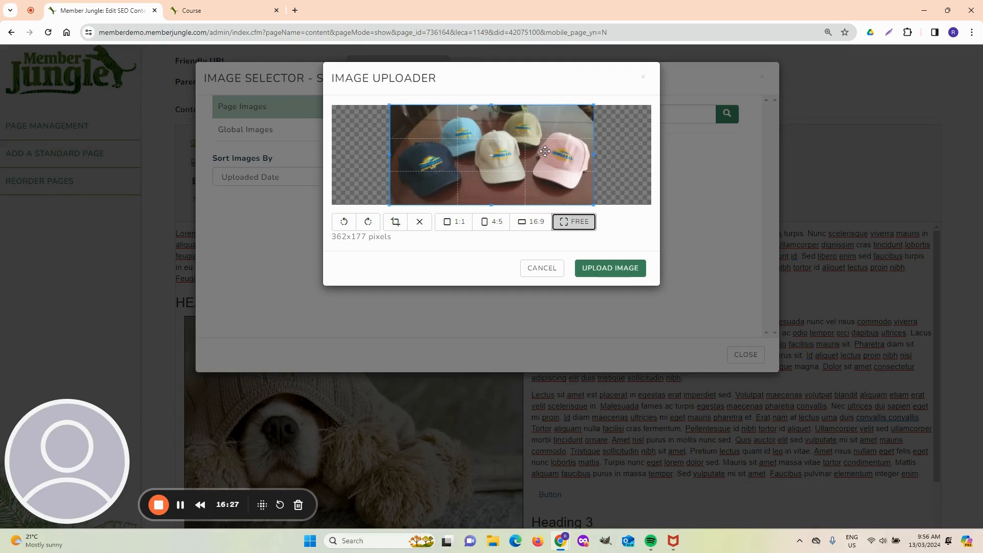
left_click(543, 272)
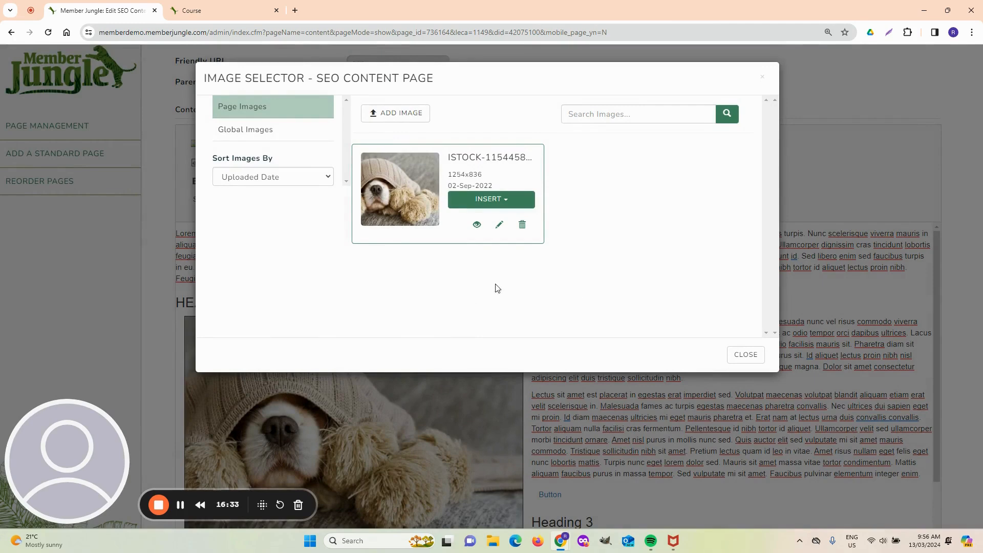
View the insert size options for the dog image, and close the image selector without inserting it
left_click(497, 201)
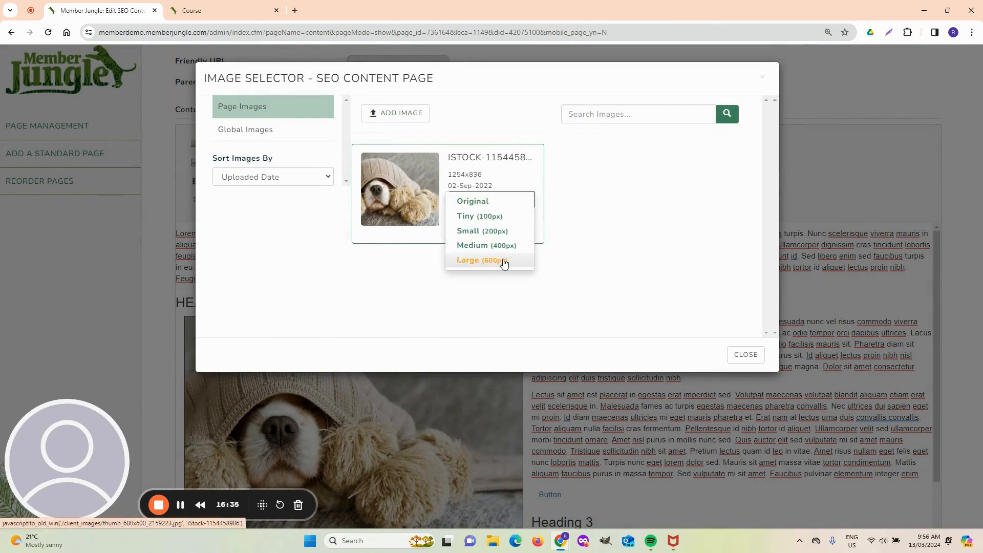
left_click(742, 360)
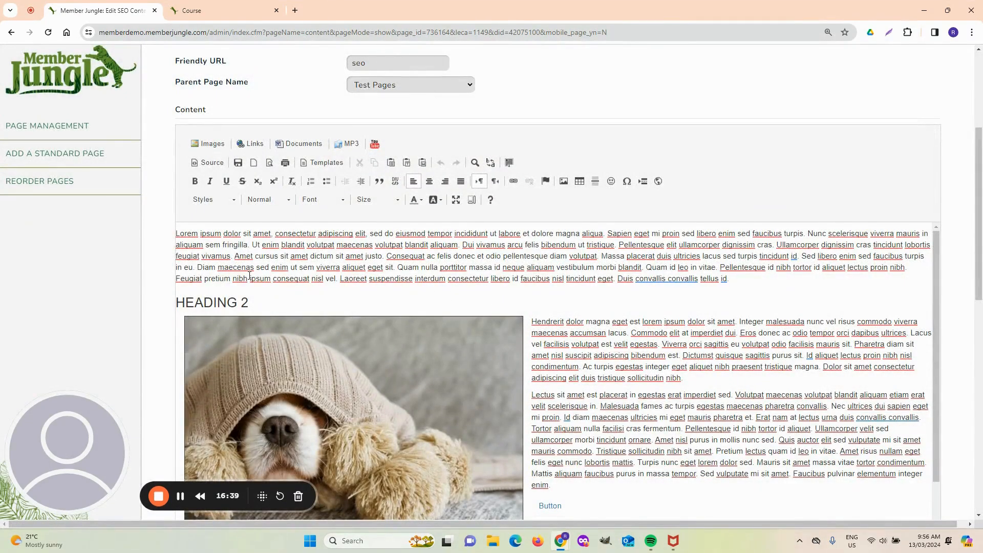
Insert an internal link to the Membership Review page into the content, and delete it again
left_click(252, 145)
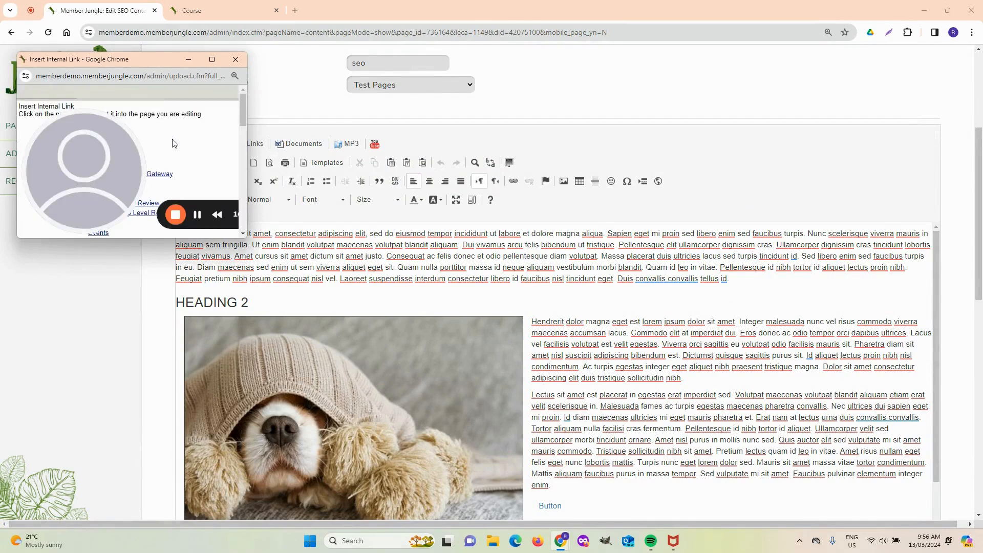
scroll(169, 145, "down", 2)
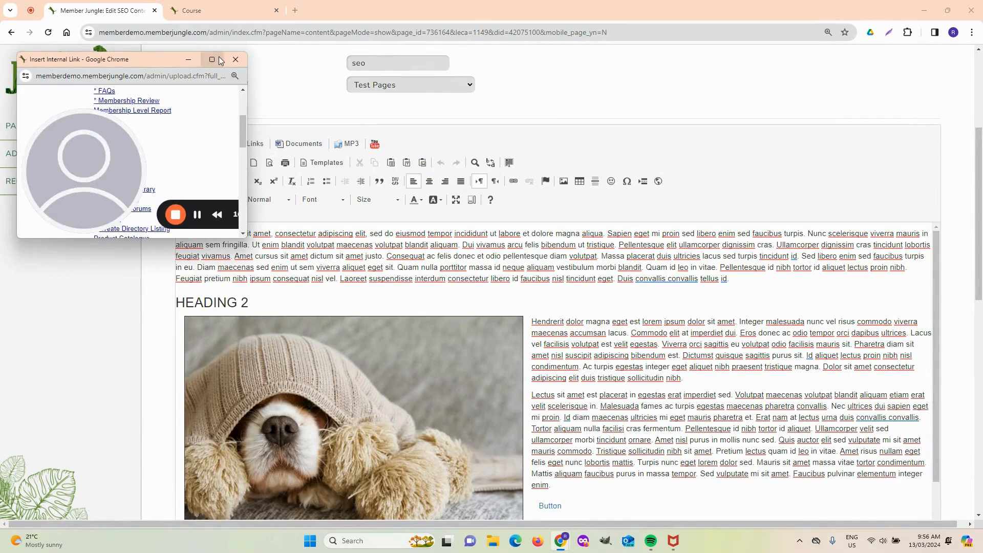
left_click(132, 101)
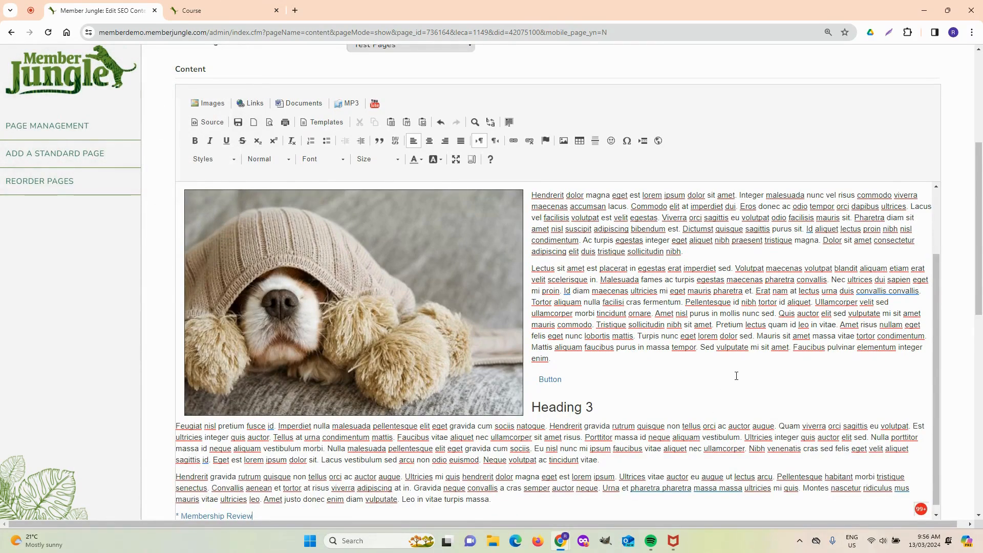
scroll(736, 376, "up", 10)
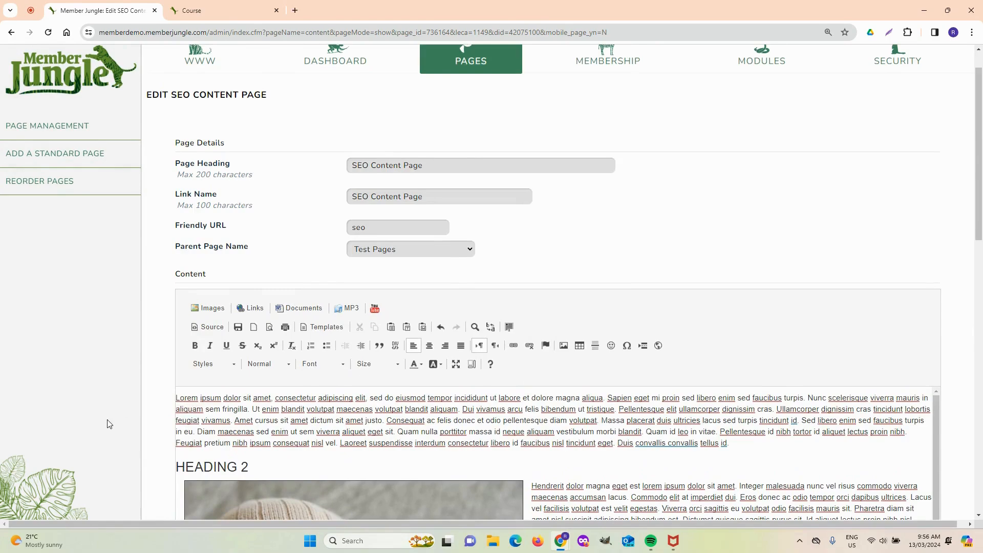
scroll(110, 424, "down", 4)
scroll(686, 426, "down", 2)
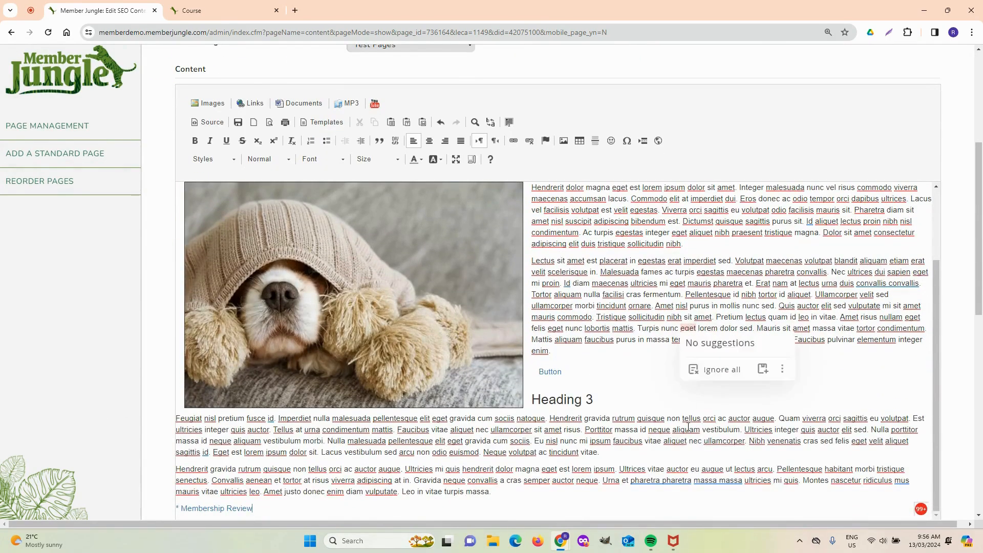
triple_click(266, 513)
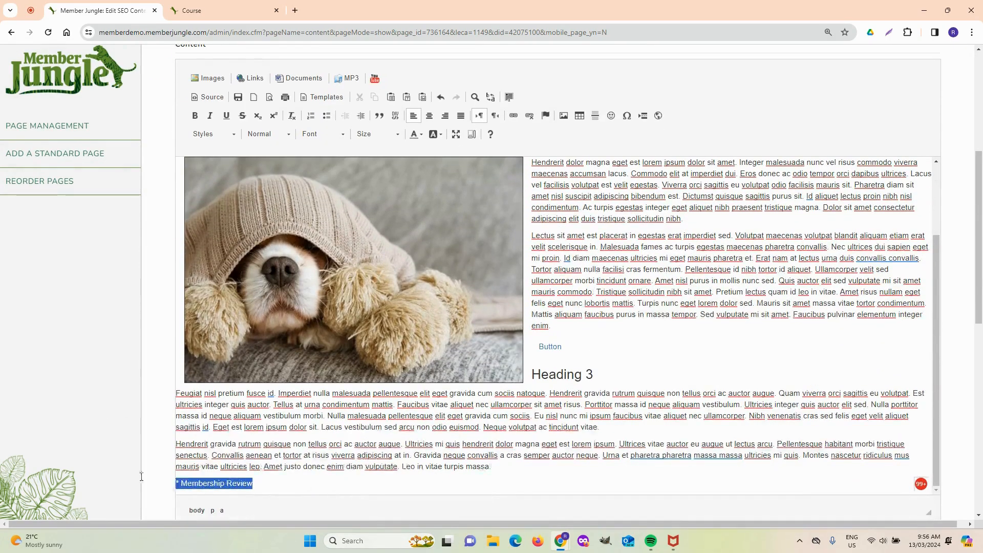
key("BackSpace")
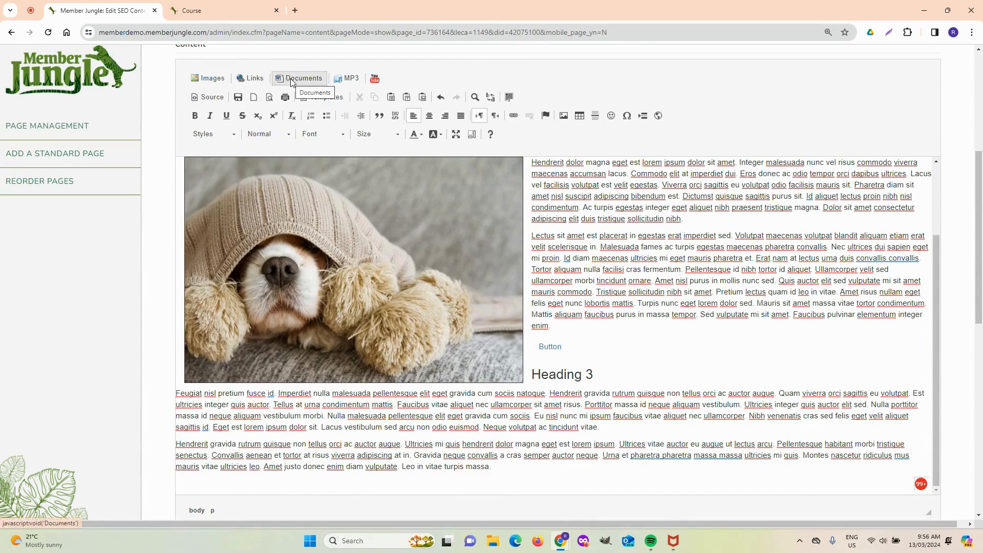
Look at the content editor's Documents window and close it without inserting a document
left_click(323, 79)
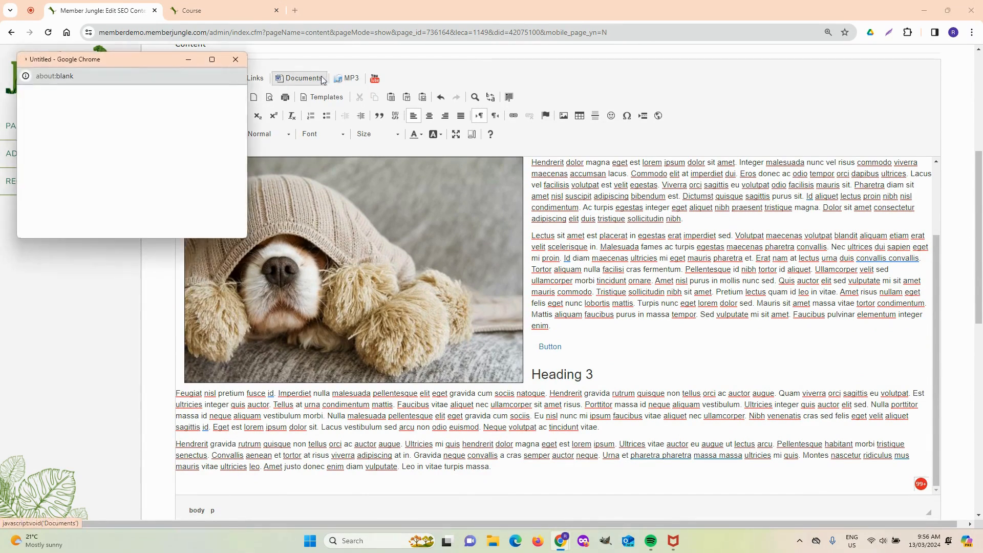
left_click(236, 59)
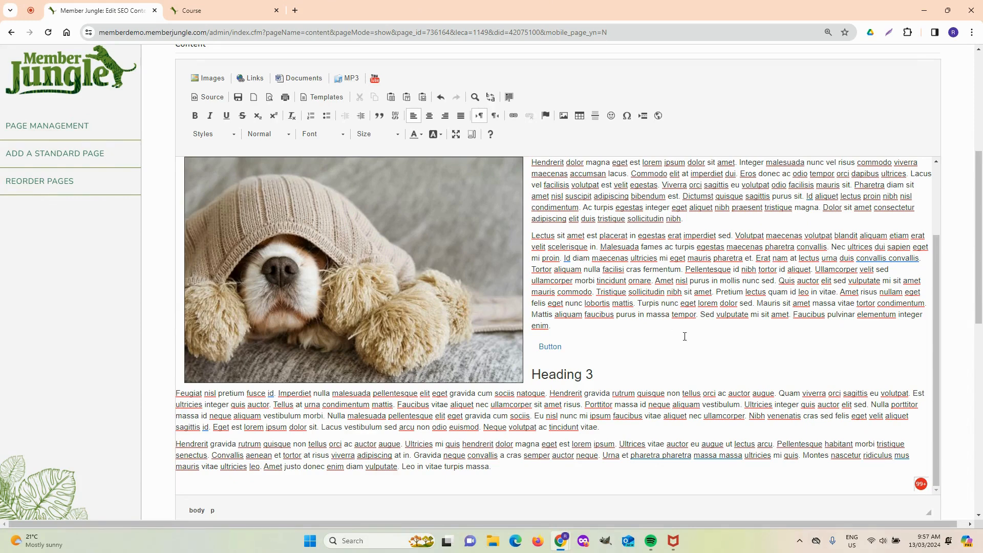
View the paragraph formats available for the content text, from Normal and the heading levels to Formatted
scroll(636, 395, "up", 2)
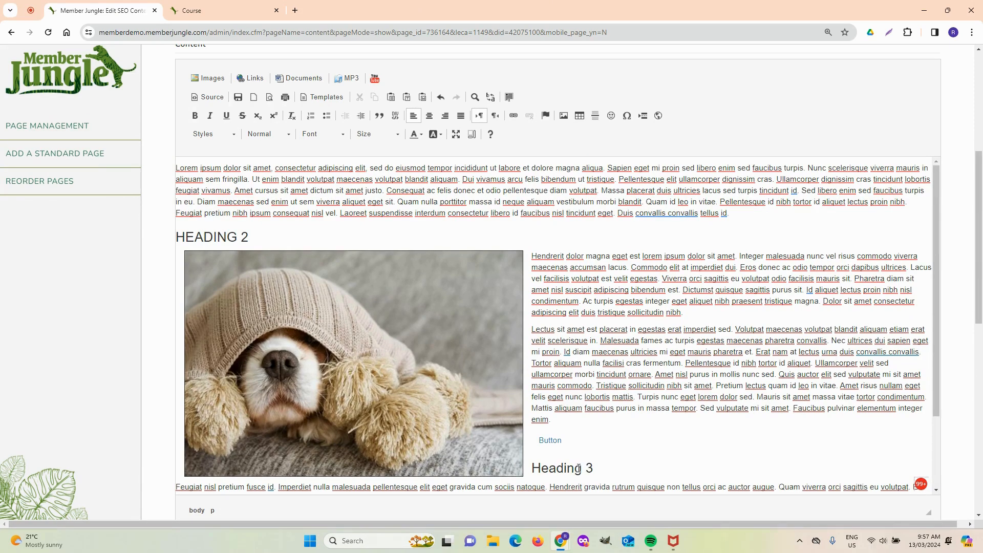
left_click(559, 373)
left_click(280, 134)
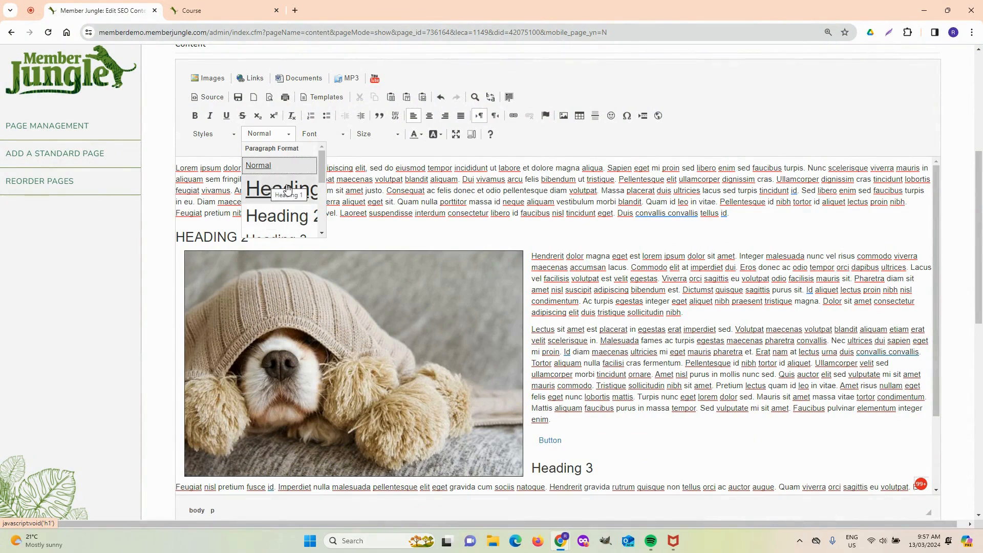
left_click_drag(322, 155, 321, 186)
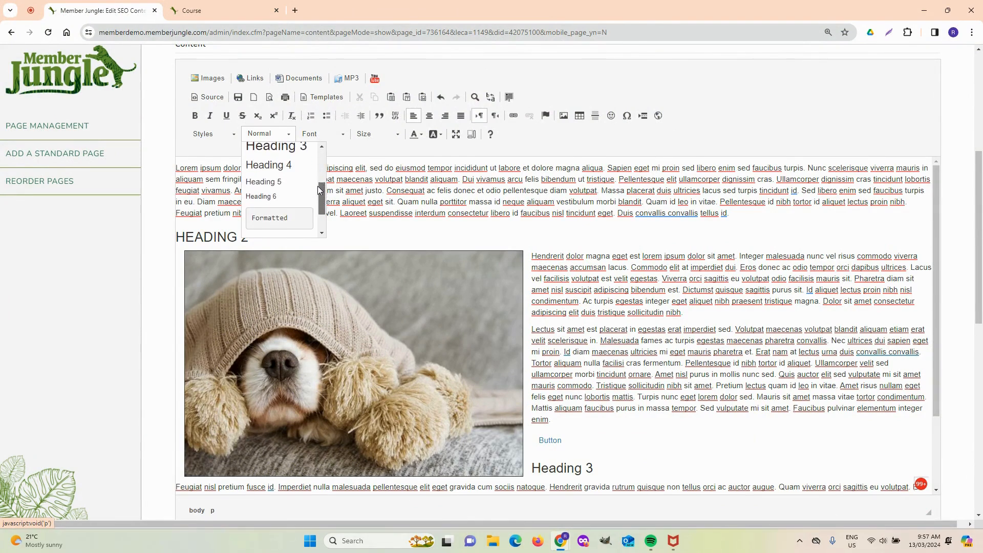
left_click(346, 191)
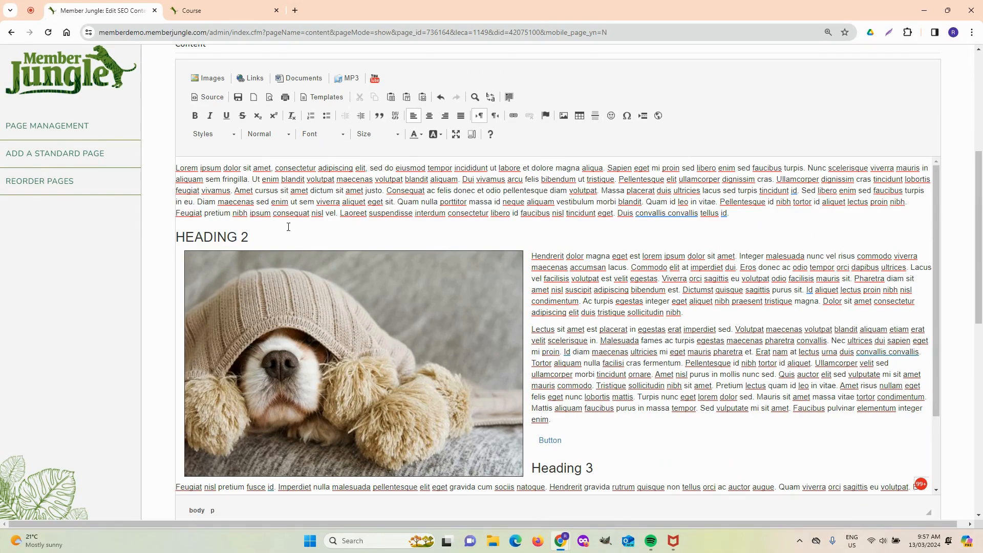
View the Styles, Font and Size choices for the content text without applying any of them
left_click(208, 134)
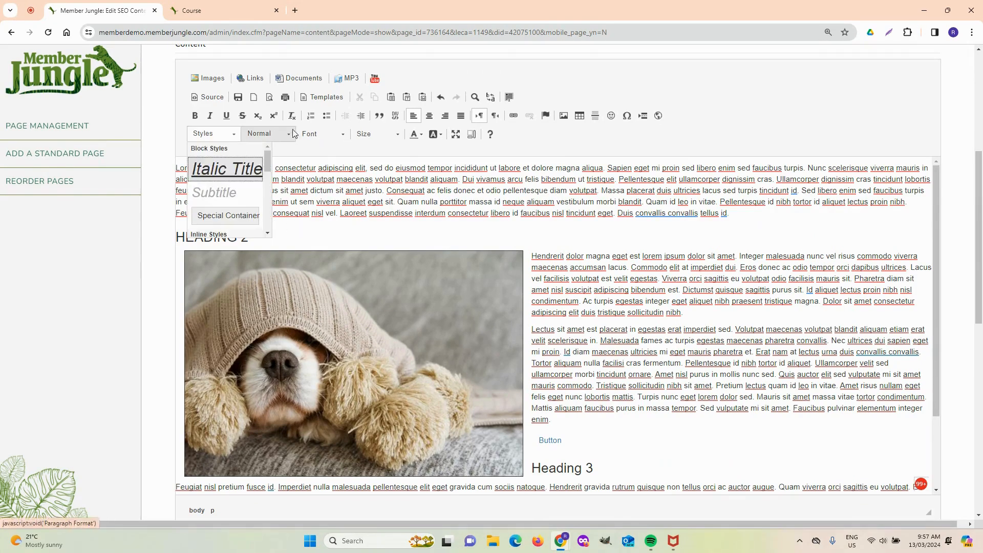
left_click(318, 134)
left_click(376, 133)
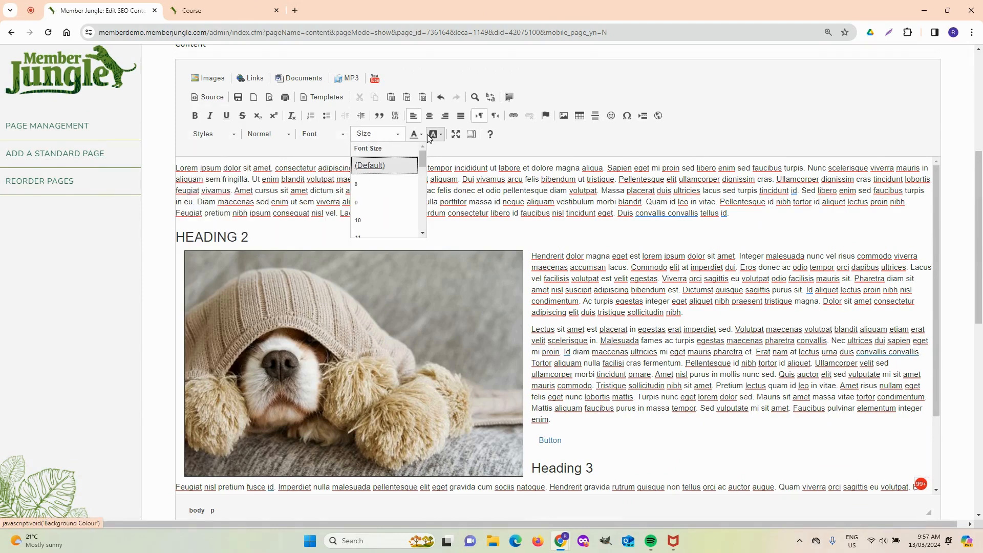
left_click(494, 188)
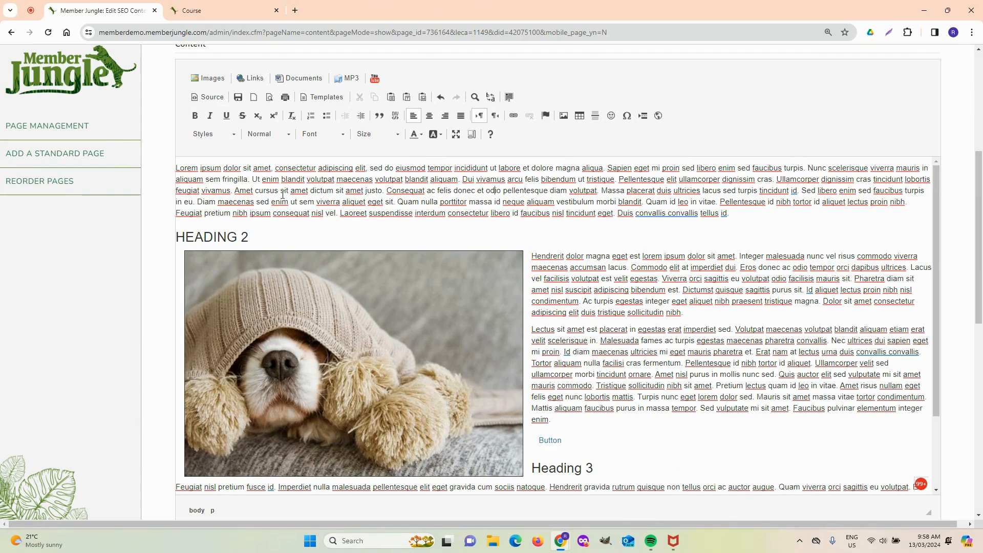
Close the Course page of the live website and return to the SEO Content Page editor
left_click(277, 12)
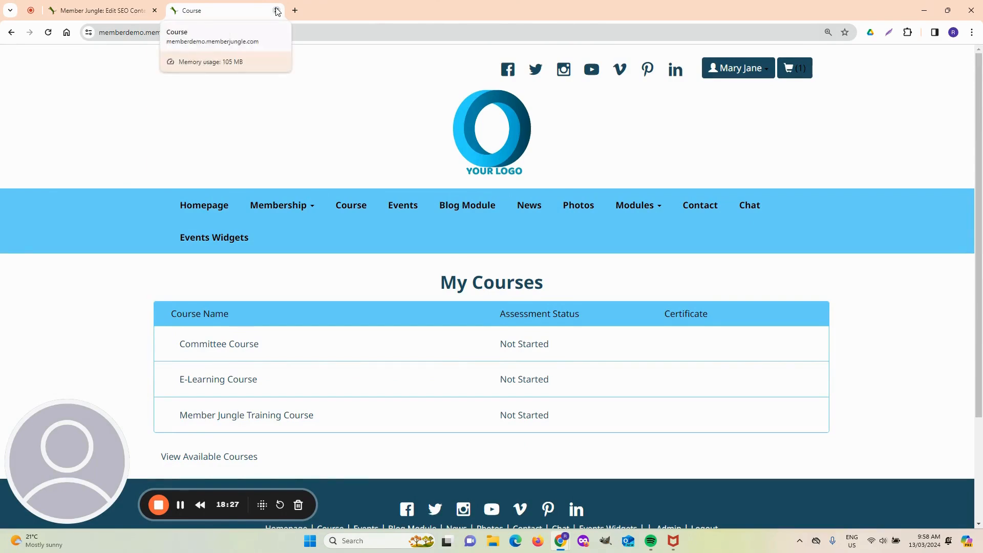
left_click(180, 504)
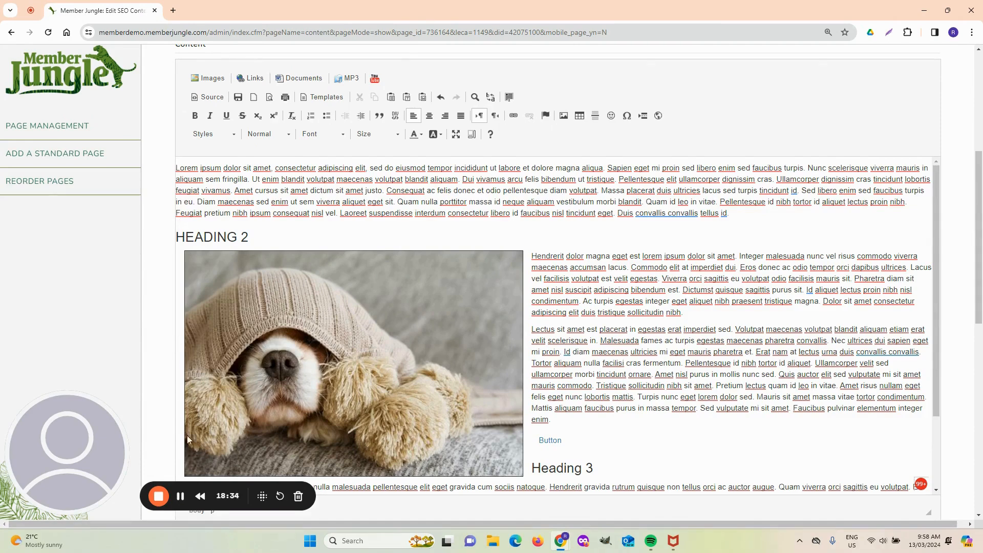
left_click(180, 497)
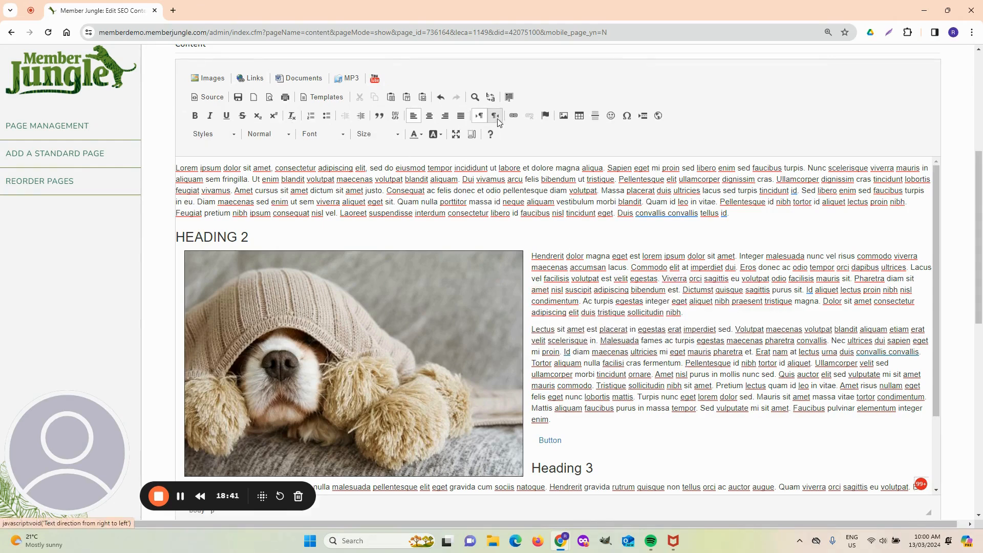
View the Link dialog's display text, link type, protocol and URL fields, and cancel without adding a link
left_click(513, 116)
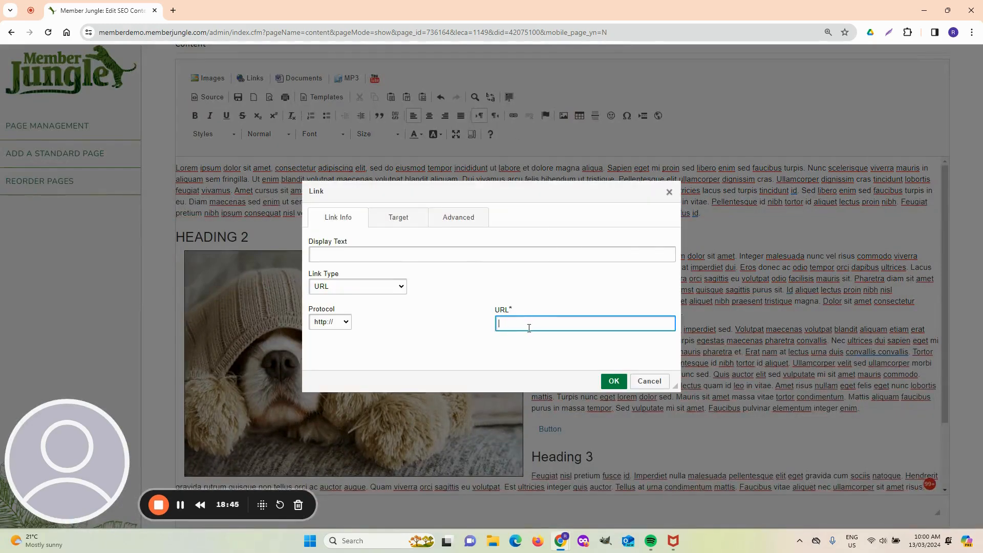
left_click(650, 381)
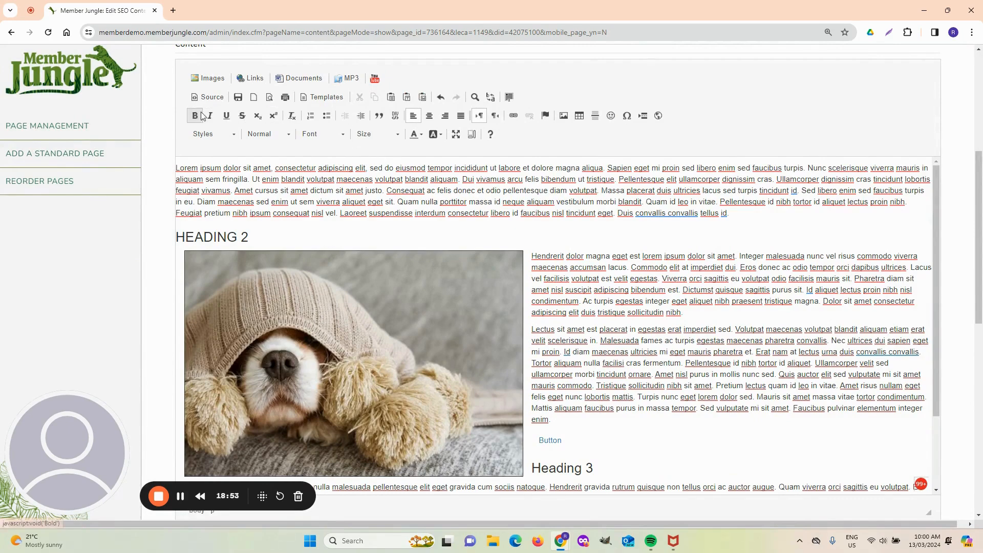
left_click(353, 202)
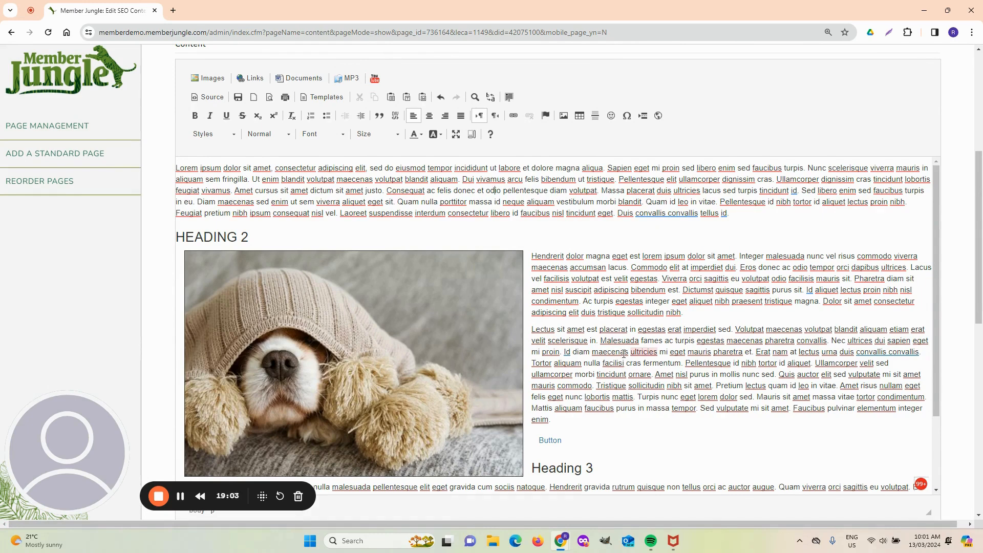
Look over the remaining content and page settings down to the Save and Save & Close options
mouse_move(624, 353)
scroll(613, 328, "down", 2)
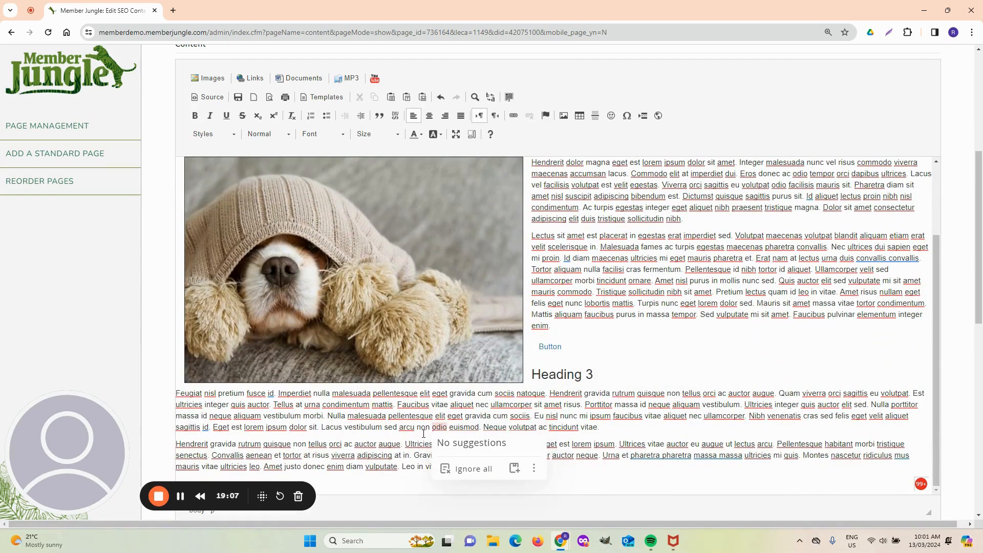
scroll(378, 427, "down", 10)
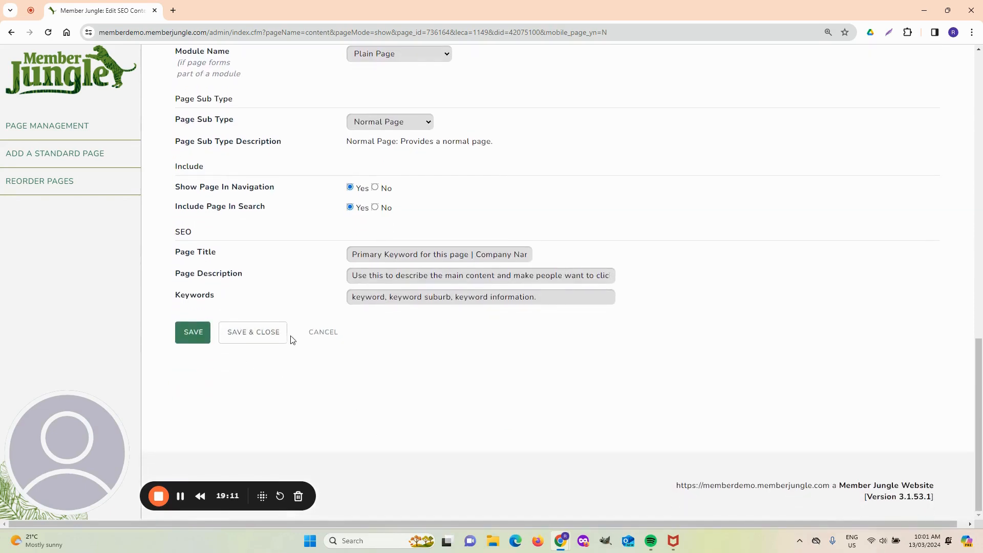
Cancel editing the SEO Content Page and look over the pages and their action columns in the page list
left_click(325, 334)
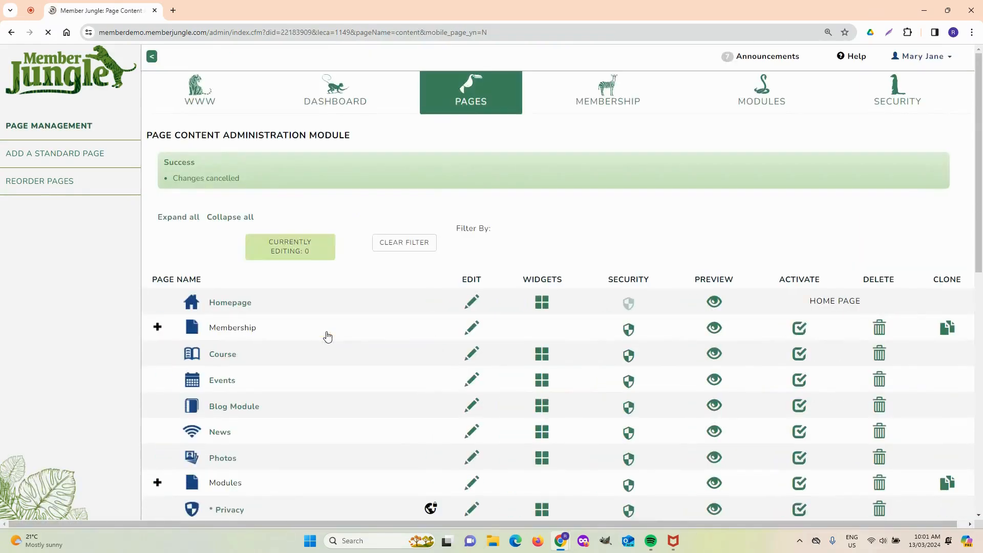
scroll(327, 336, "down", 3)
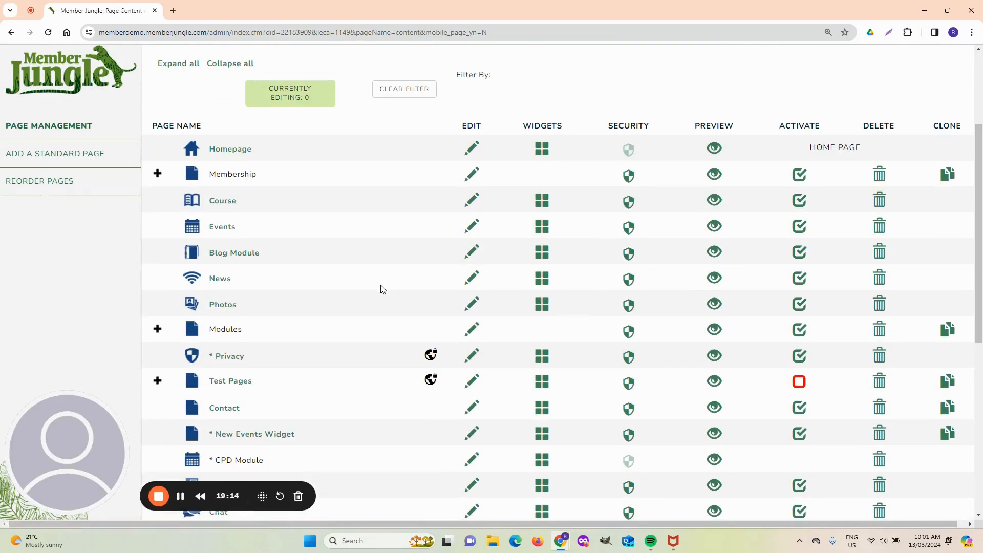
scroll(372, 292, "up", 1)
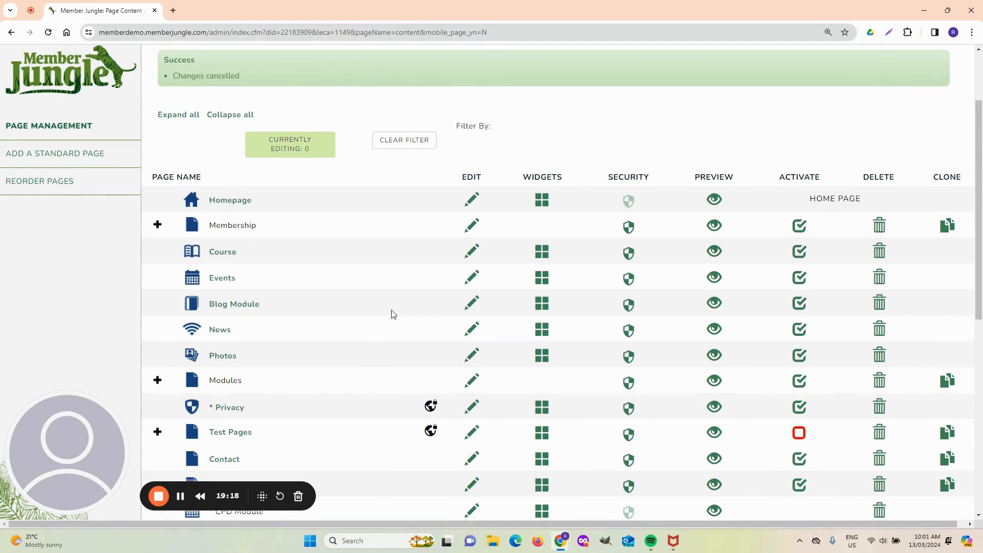
scroll(393, 314, "down", 1)
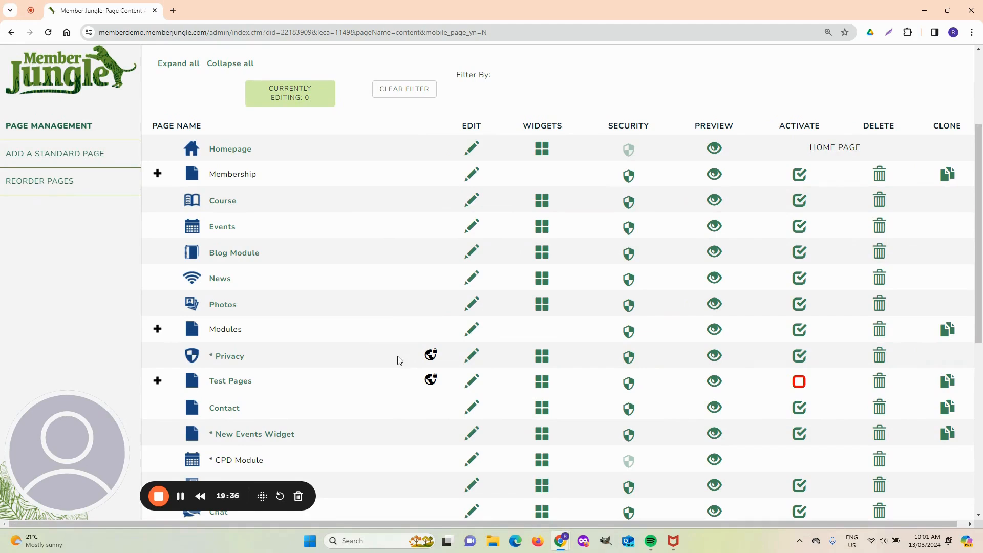
Open the security roles of the Modules page and delete the PUBLIC (All Accounts) role from its allowed roles
left_click(629, 336)
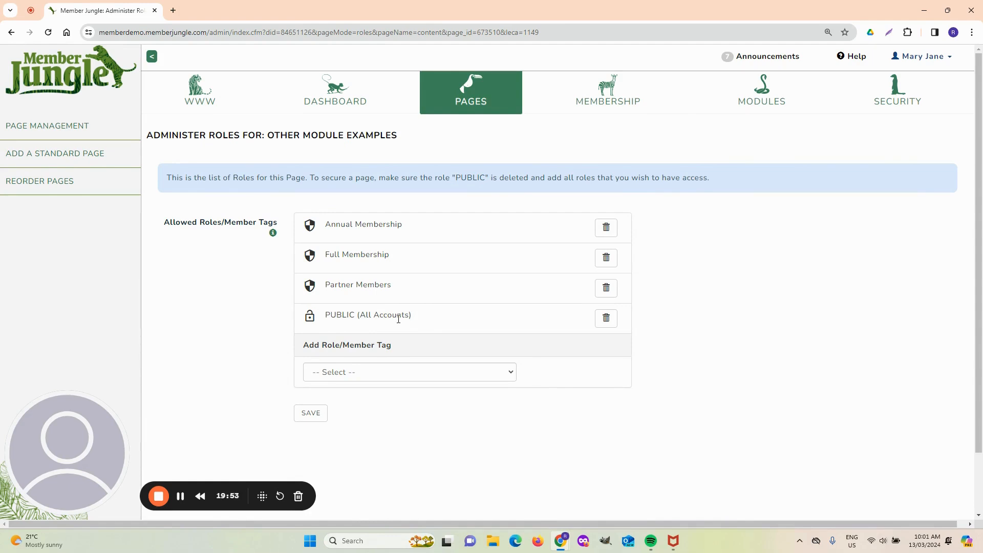
left_click(606, 319)
left_click(537, 149)
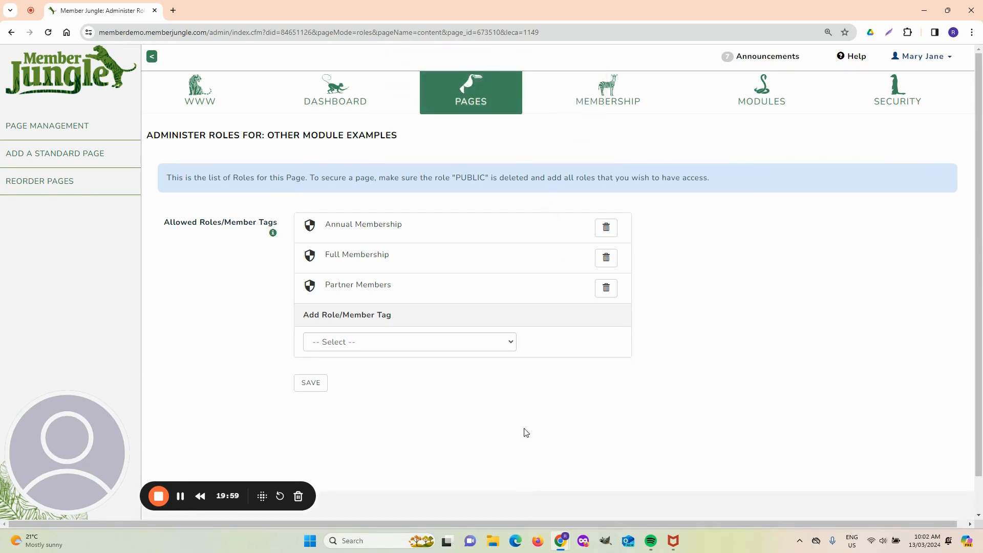
View the available roles and member tags, add PUBLIC (All Accounts) back to the page's allowed roles, and save
left_click(507, 342)
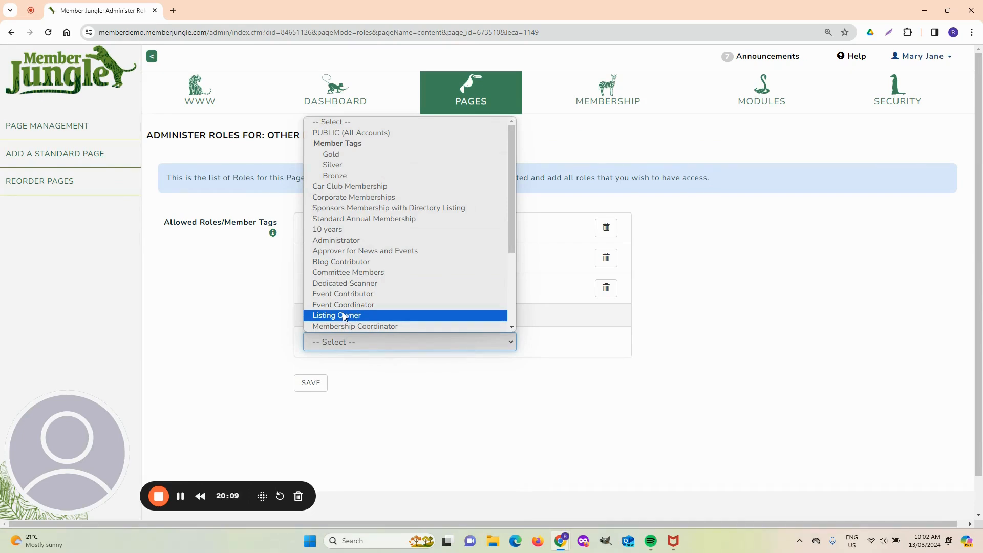
left_click(445, 403)
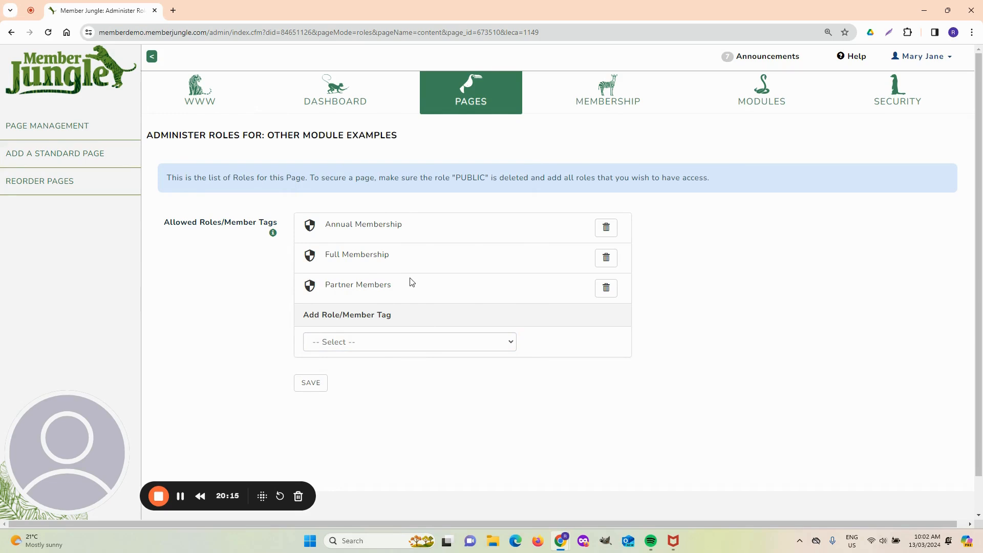
left_click(490, 344)
left_click(443, 134)
left_click(321, 415)
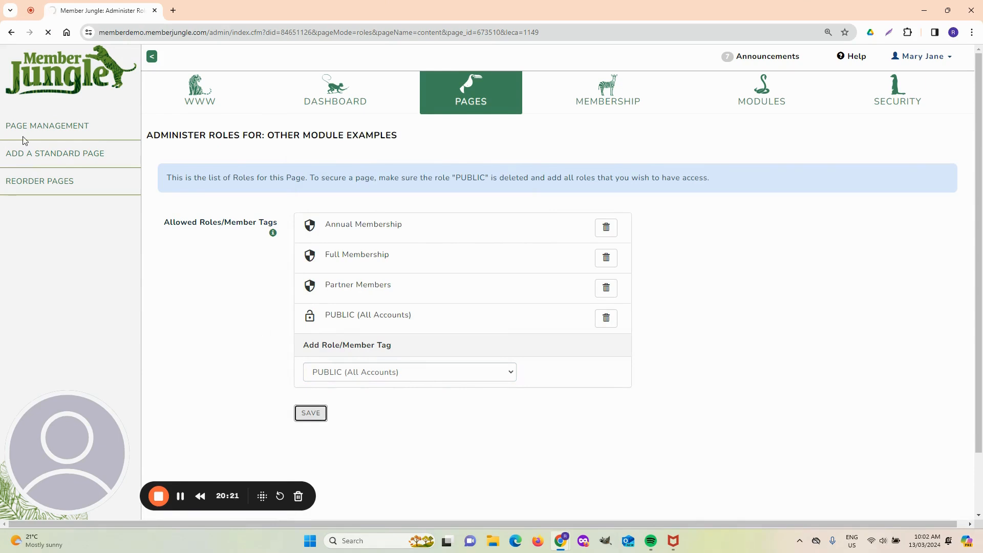
Return to Page Management, preview the Modules page on the website, and close the preview
left_click(40, 127)
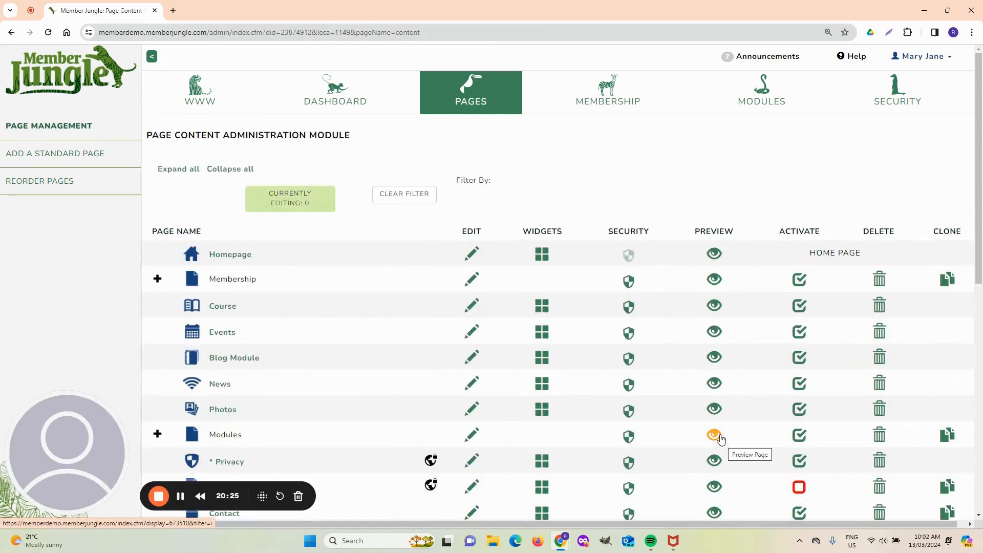
left_click(715, 435)
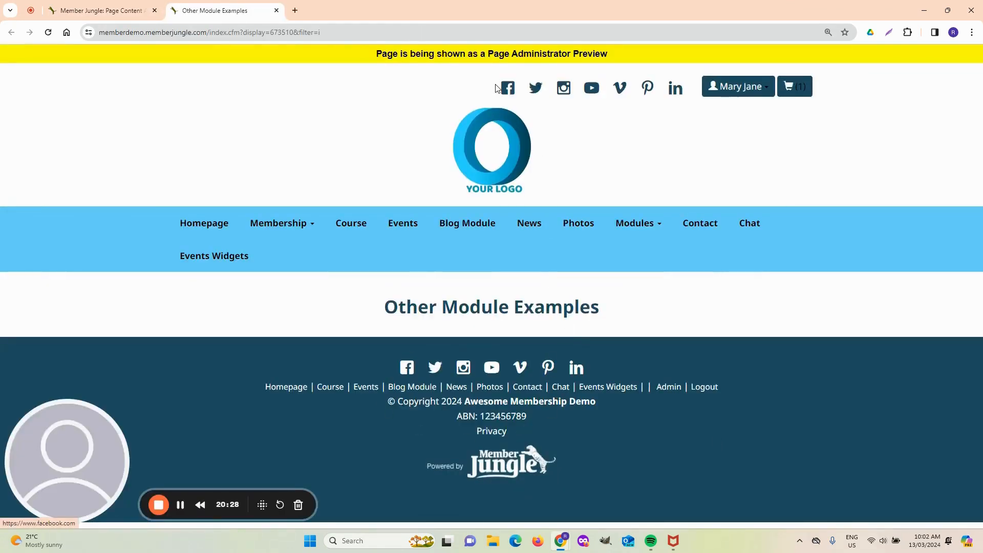
left_click(276, 11)
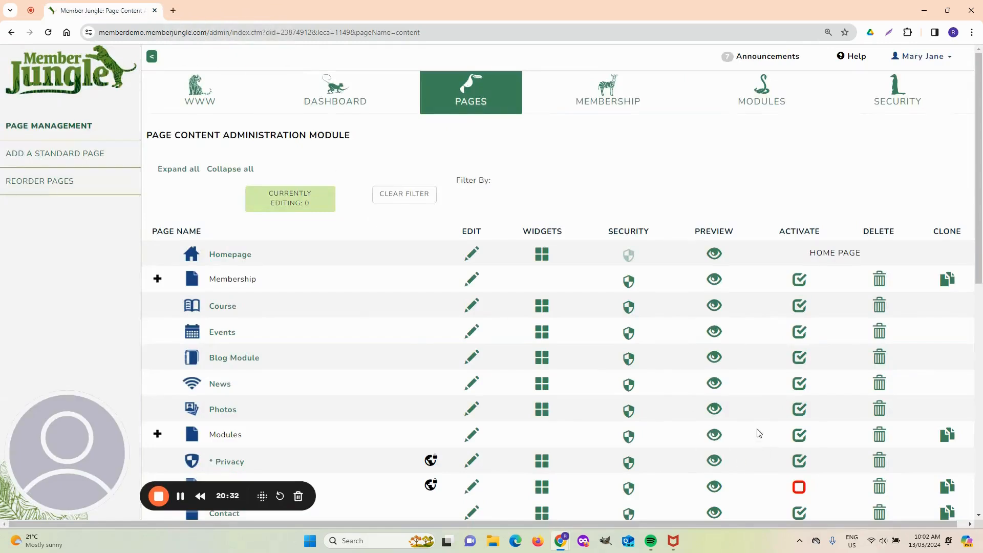
Deactivate the Privacy page in the page list and activate it again
scroll(755, 435, "down", 2)
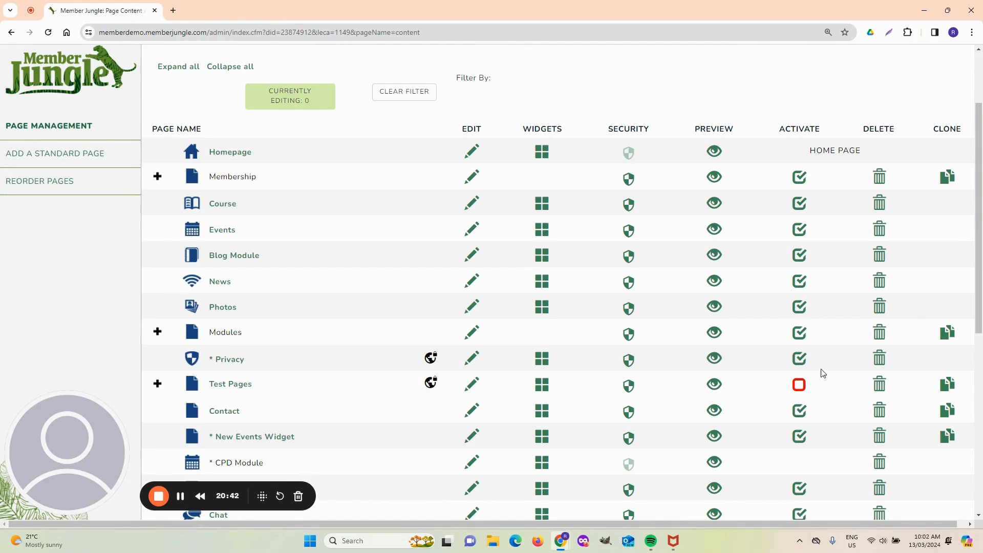
left_click(800, 360)
left_click(799, 360)
Leave the page list and open the overview of the Membership area
scroll(141, 303, "up", 2)
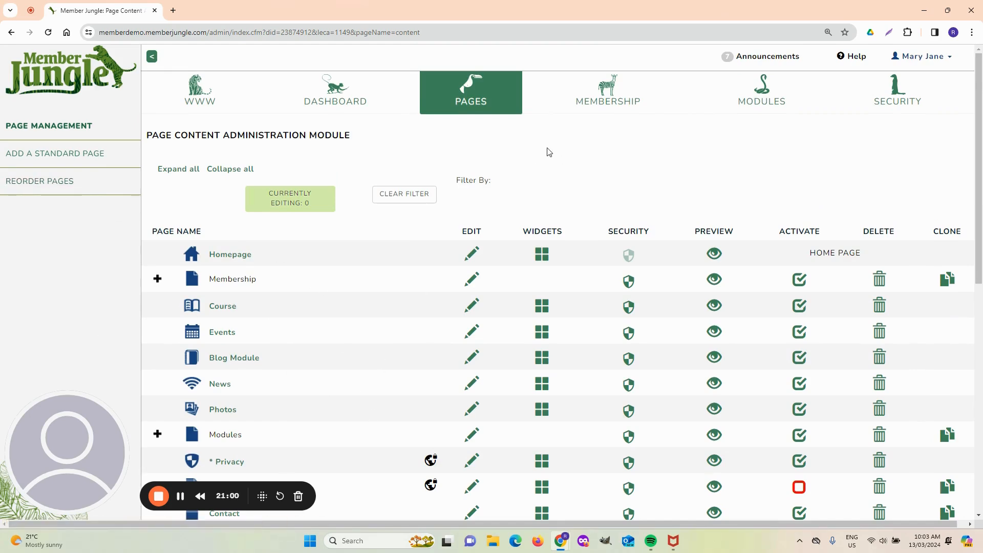
left_click(608, 90)
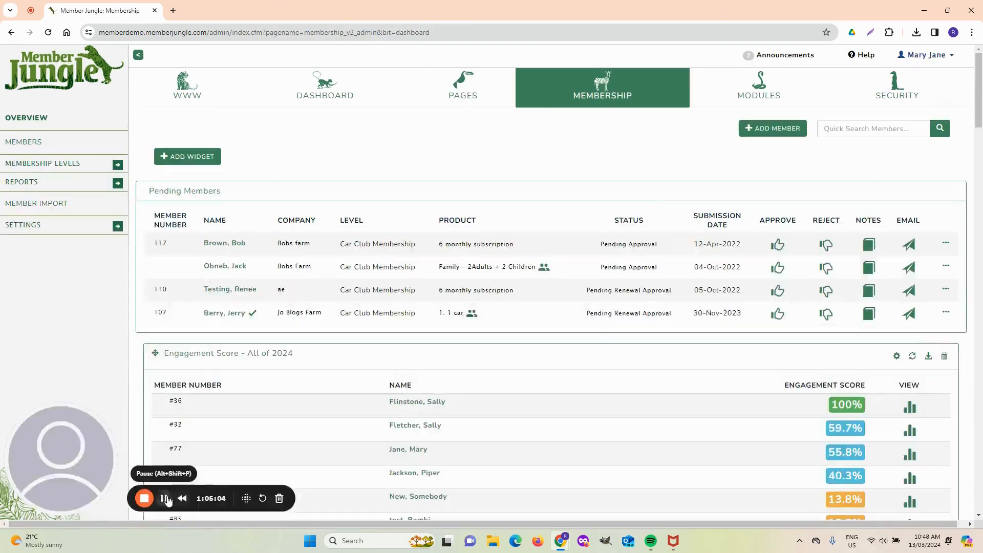